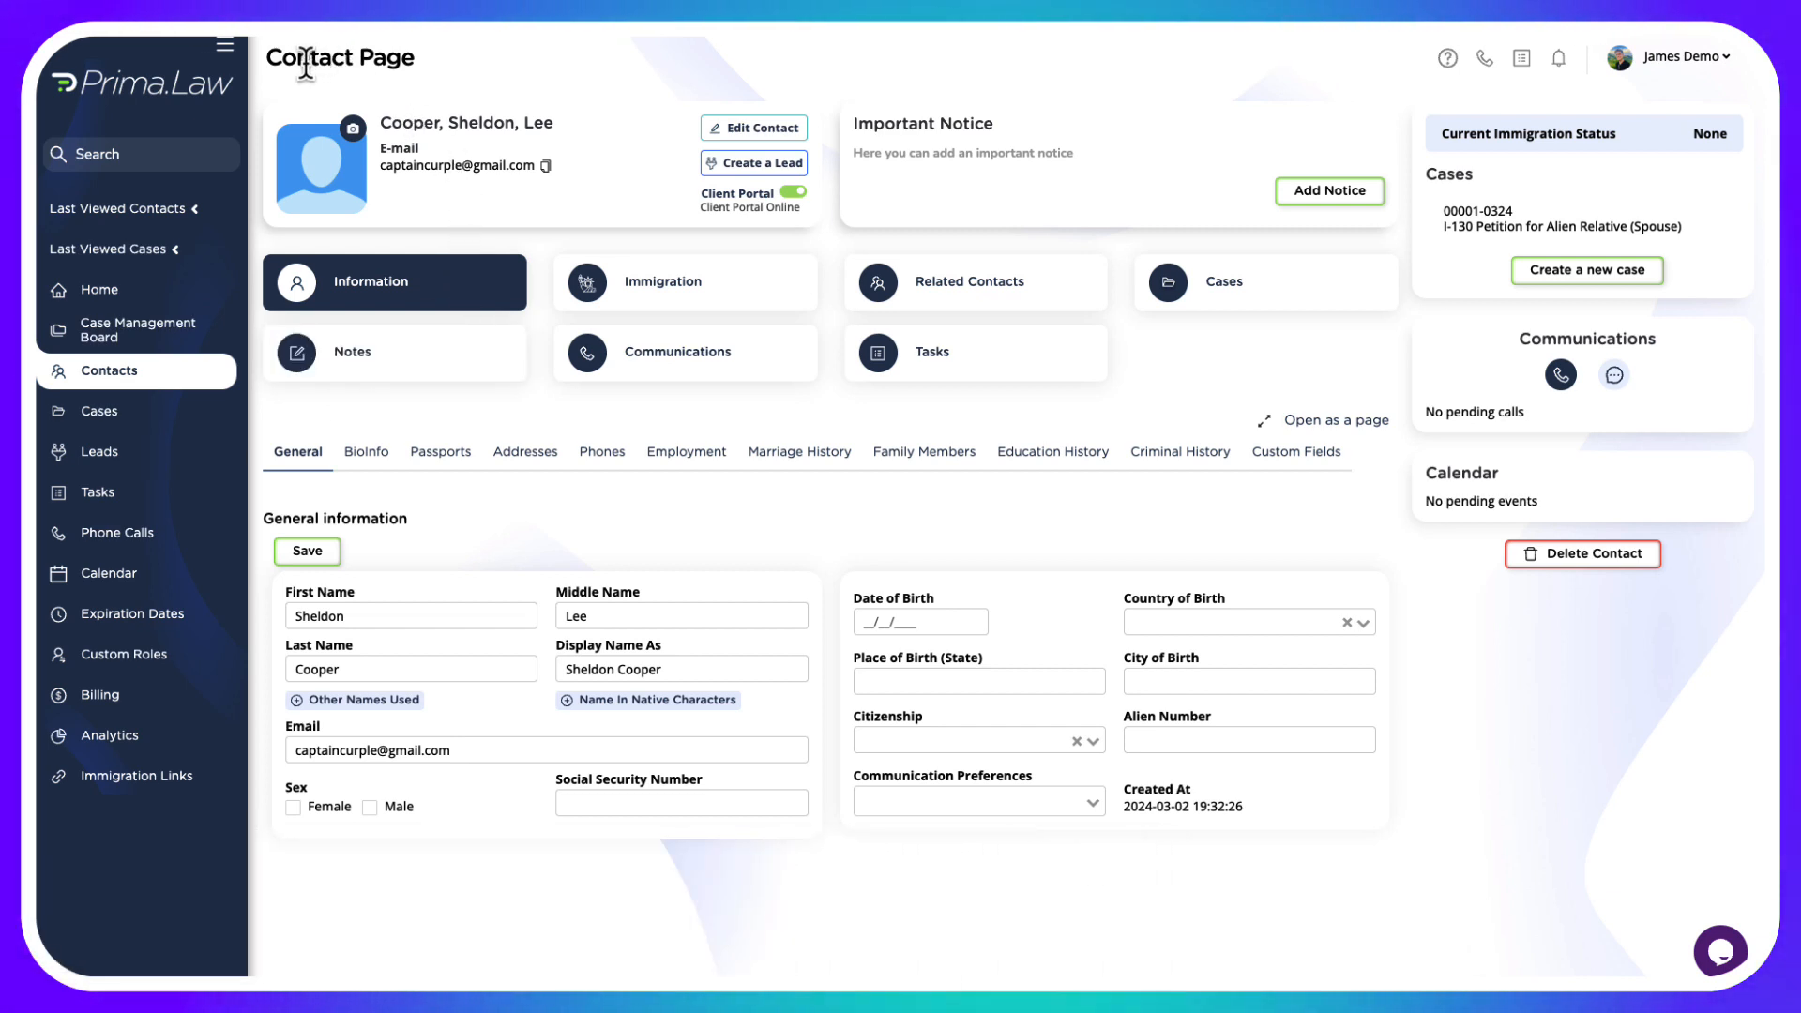
Step: Start a new case from the contact's cases with case type I-130 Petition for Alien Relative (Spouse)
{"action": "left_click", "coordinate": [1243, 298]}
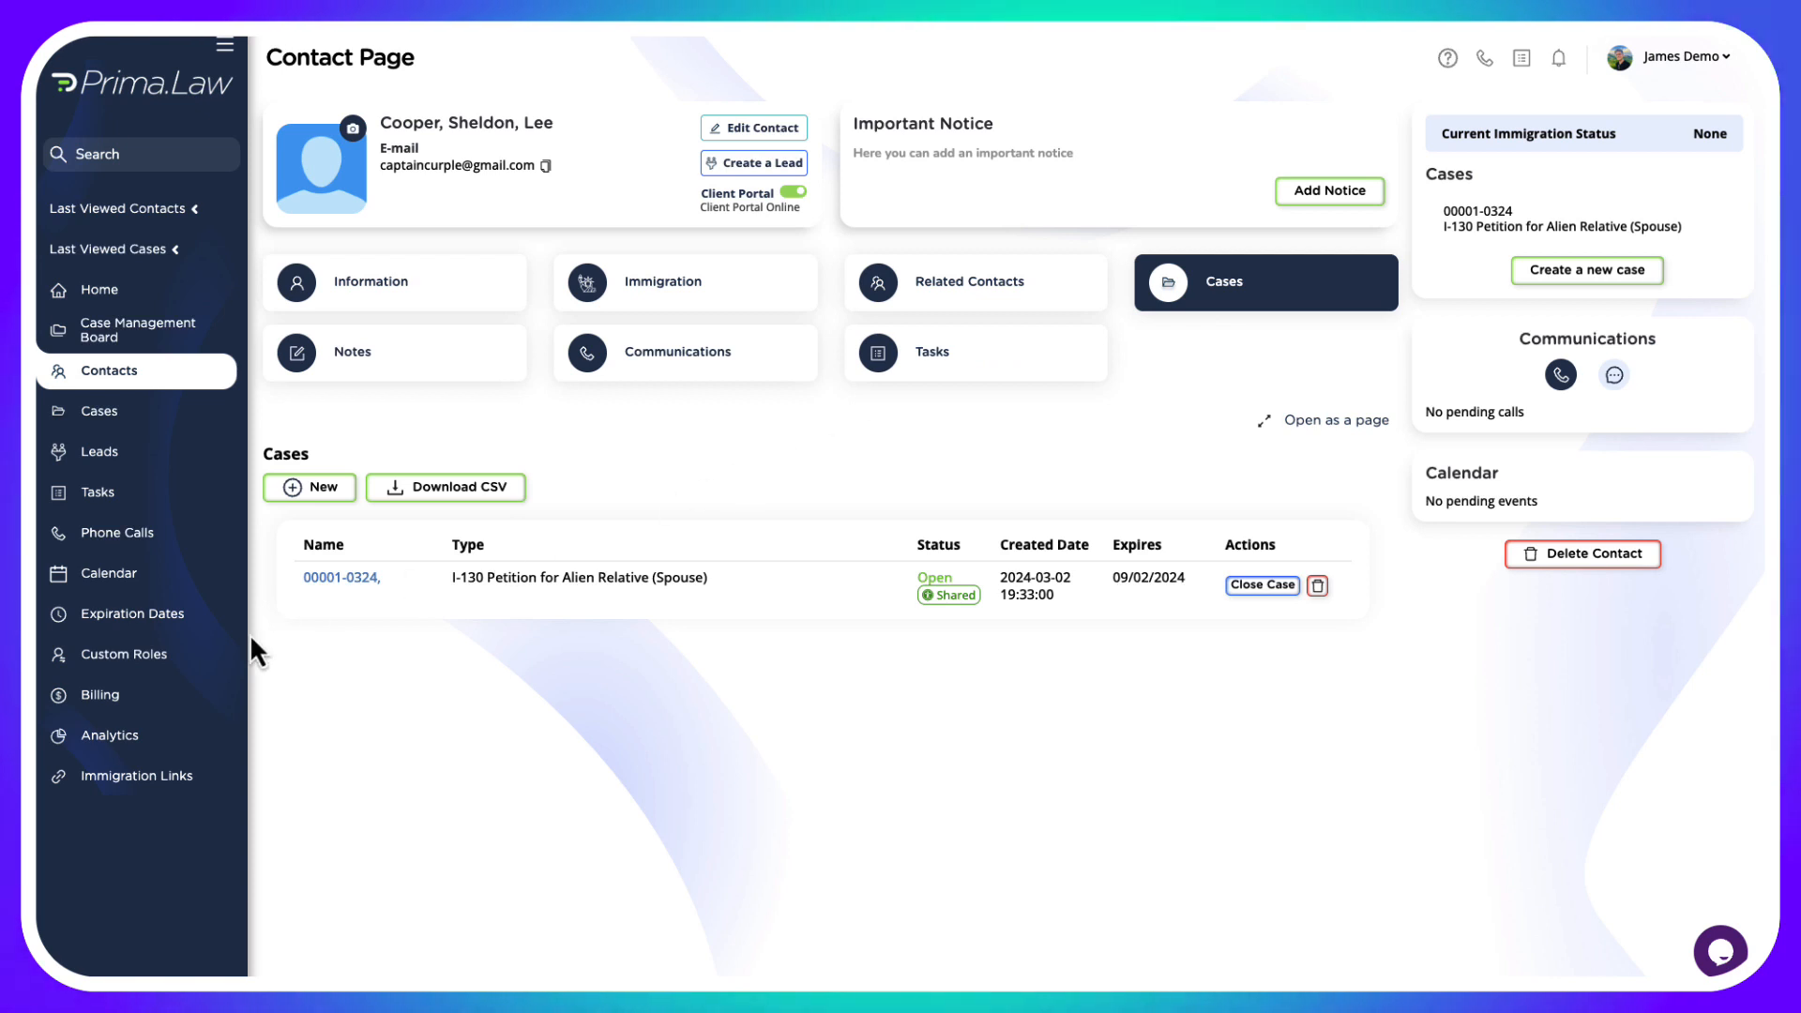
{"action": "left_click", "coordinate": [315, 492]}
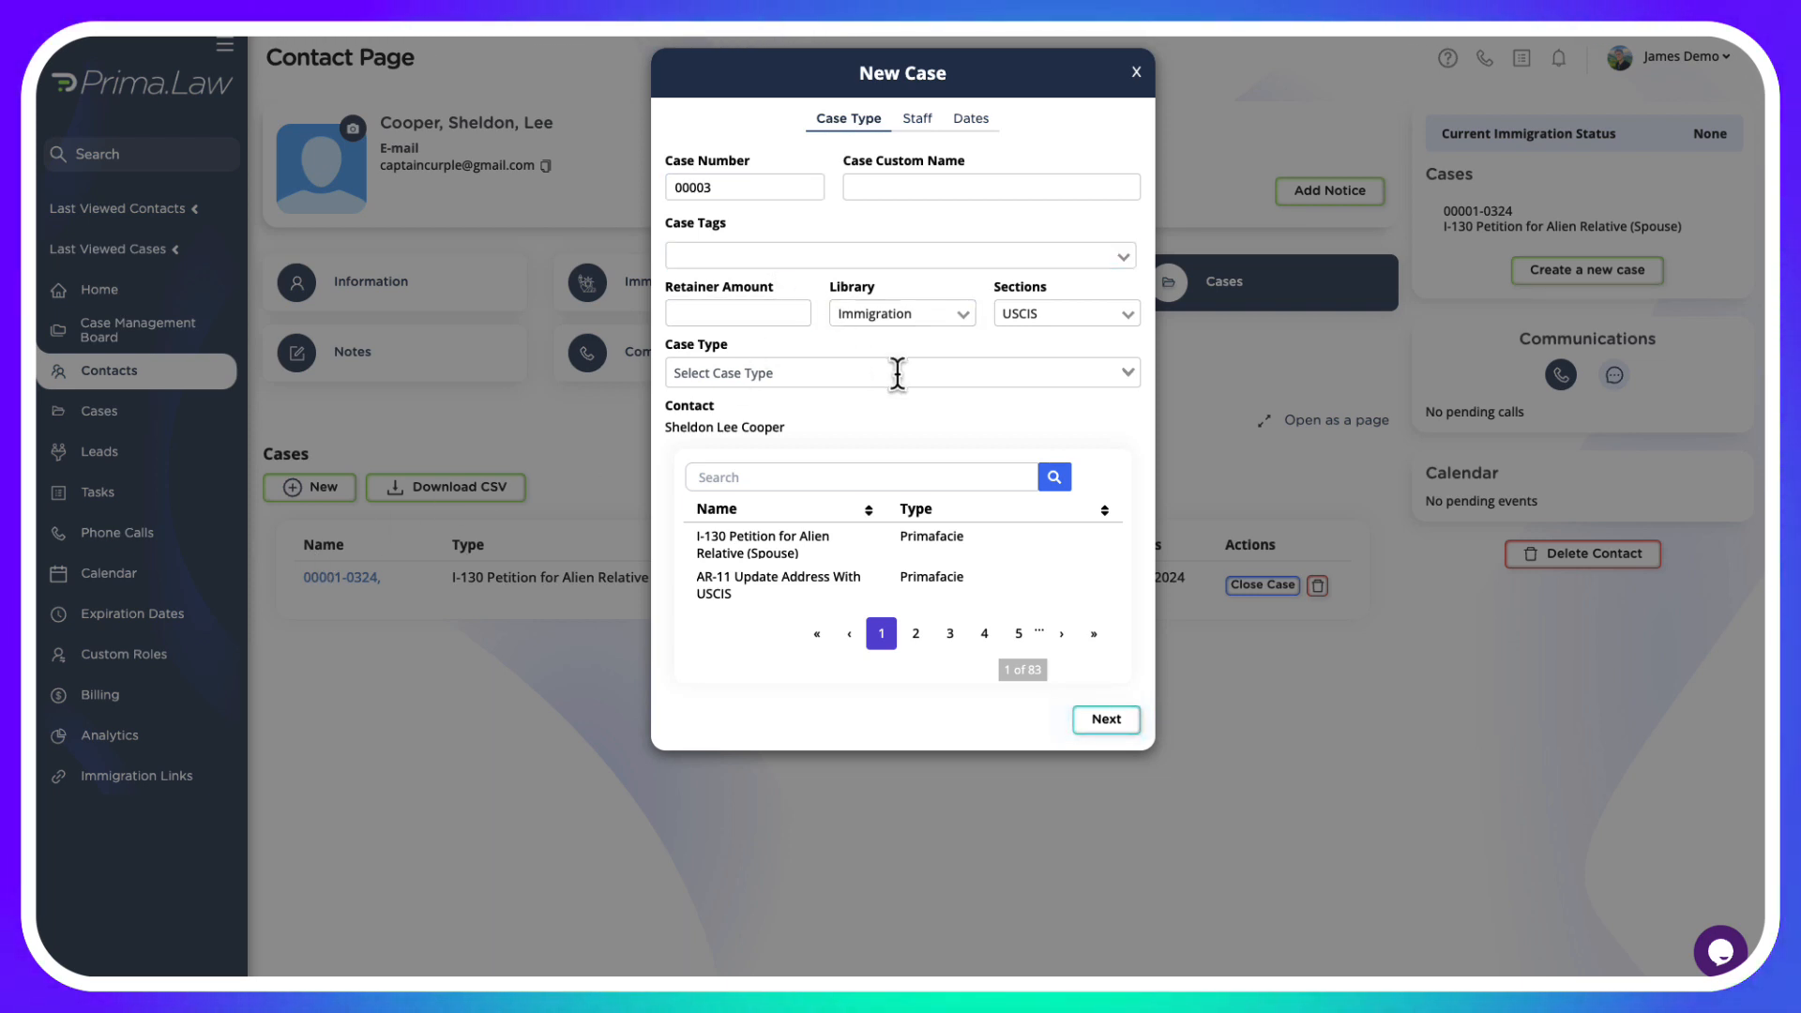
{"action": "left_click", "coordinate": [705, 373]}
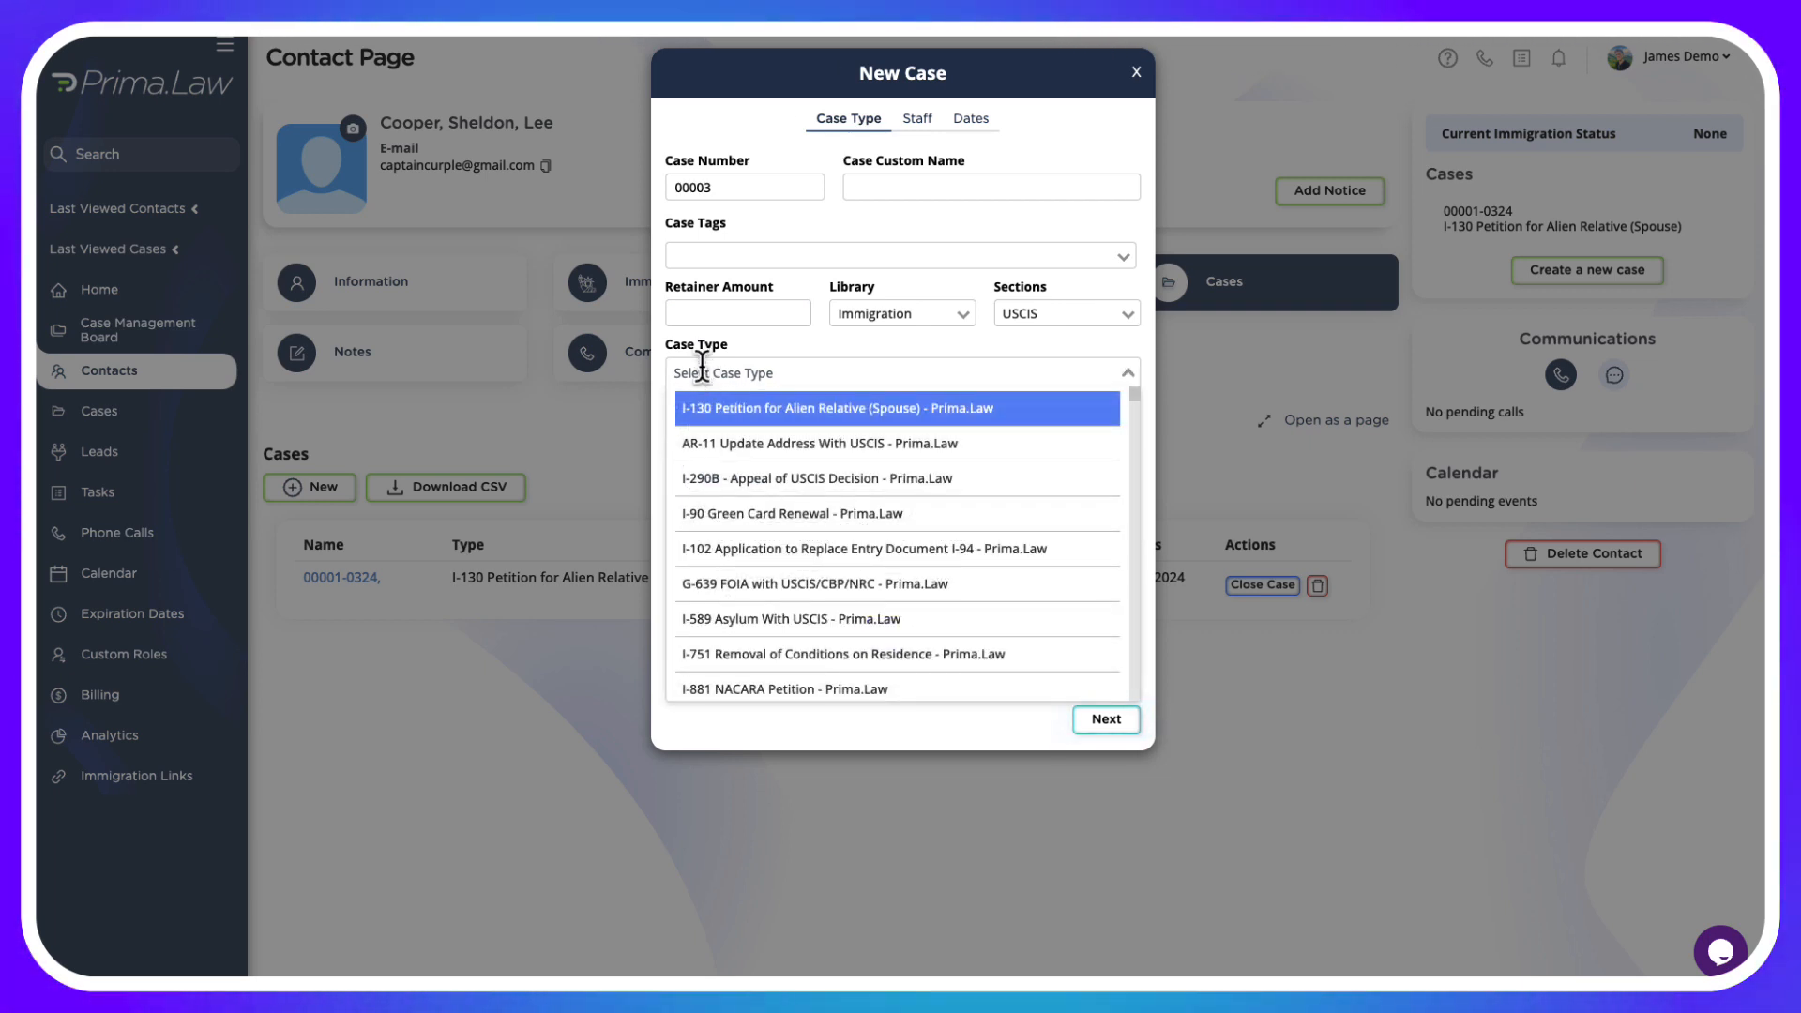
{"action": "left_click", "coordinate": [752, 410]}
Step: Create a case tag named DACA with the light orange colour FED491 and apply it to the new case
{"action": "left_click", "coordinate": [901, 187]}
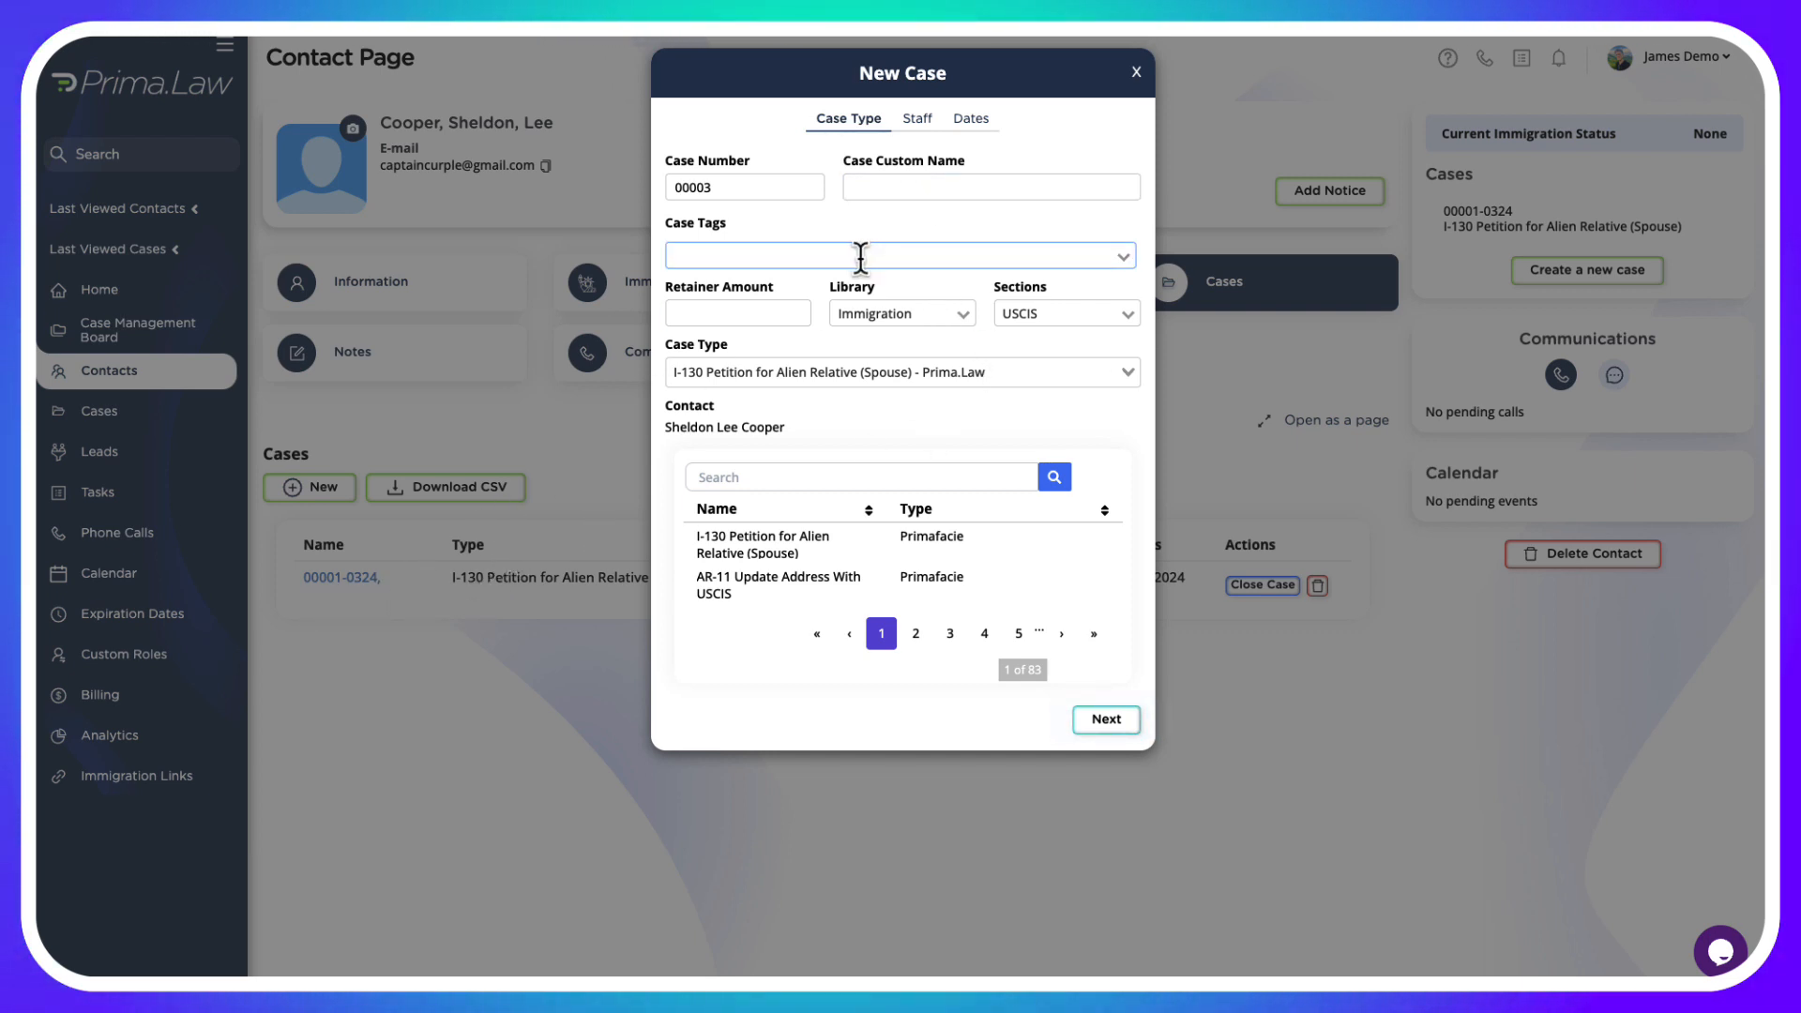
{"action": "left_click", "coordinate": [861, 255]}
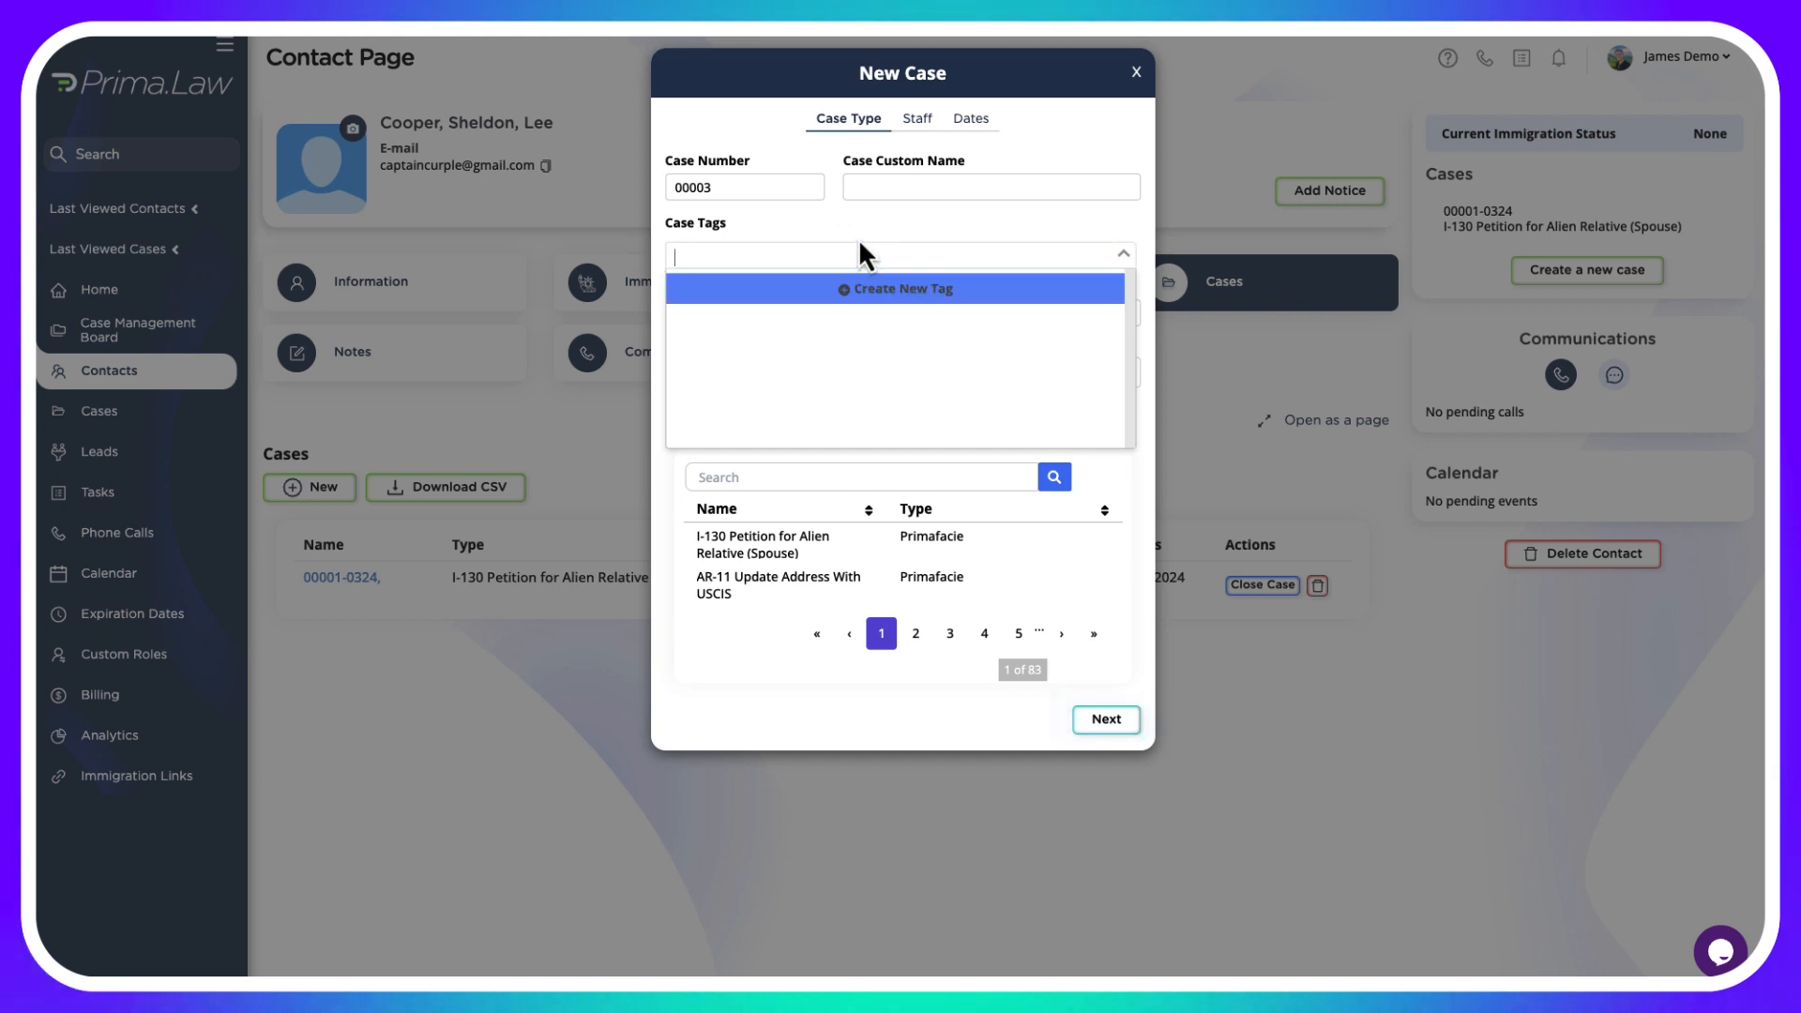
{"action": "left_click", "coordinate": [888, 291]}
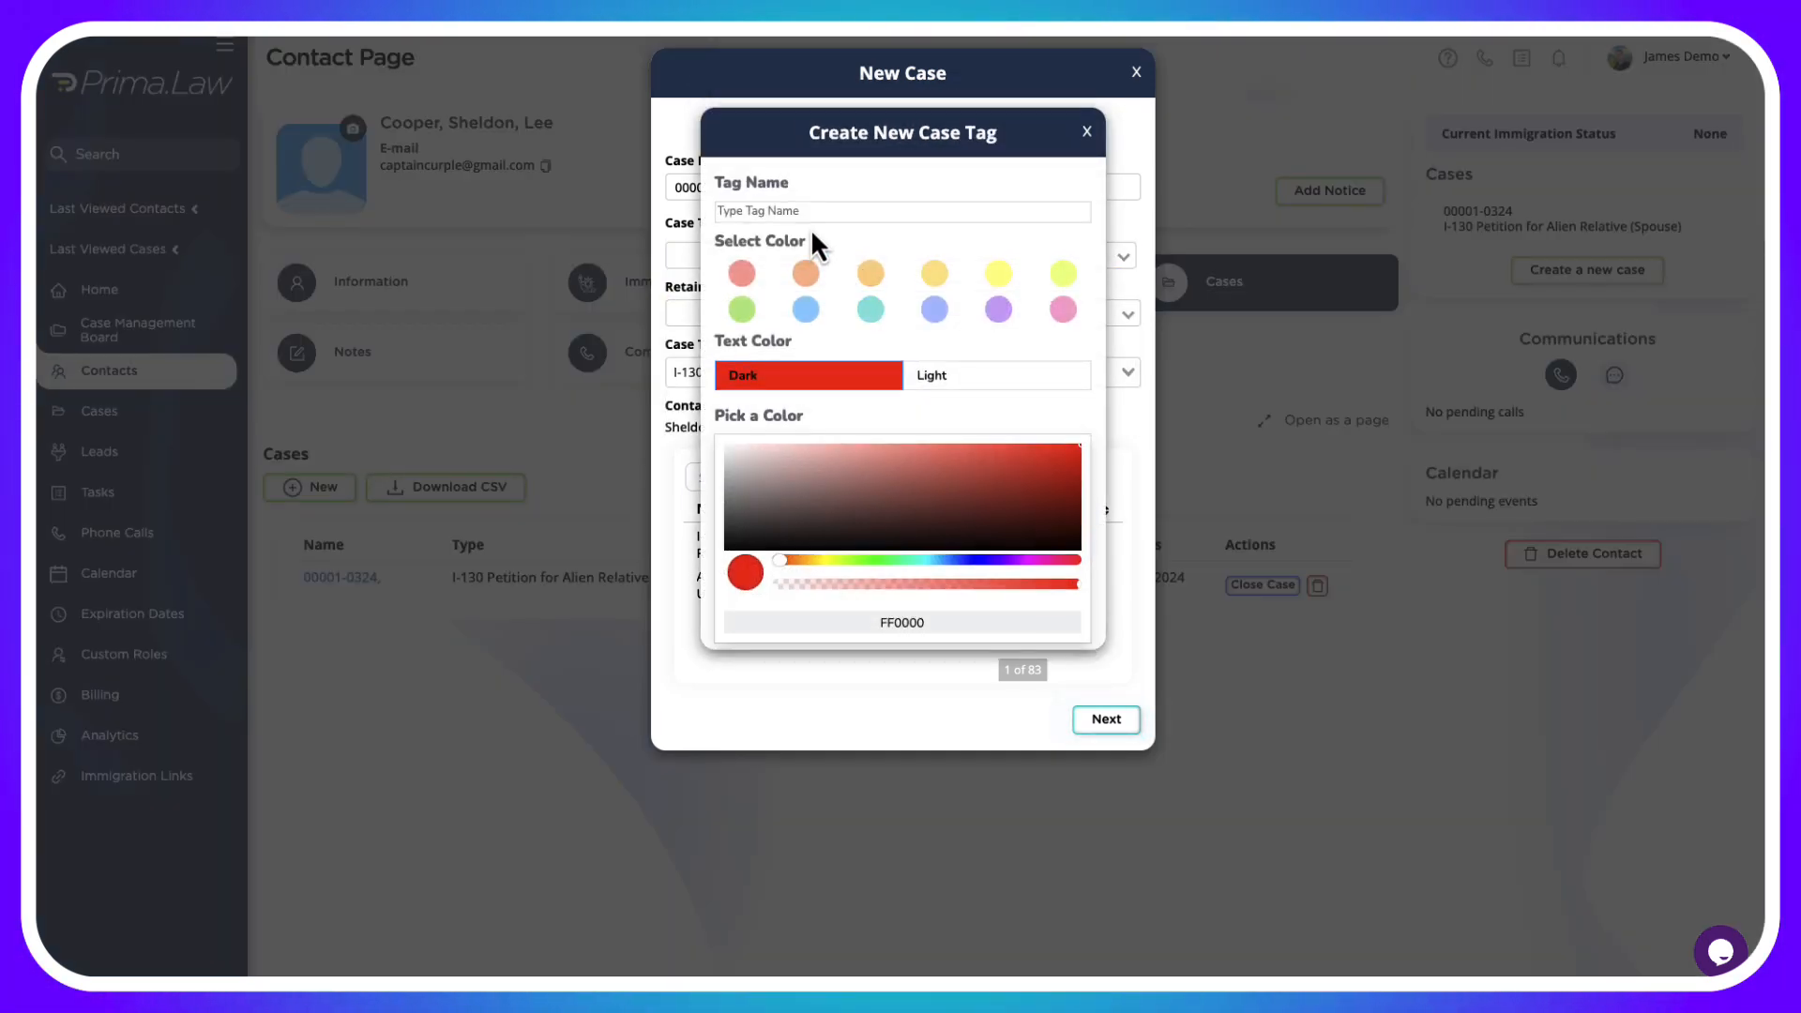
{"action": "type", "text": "DACA"}
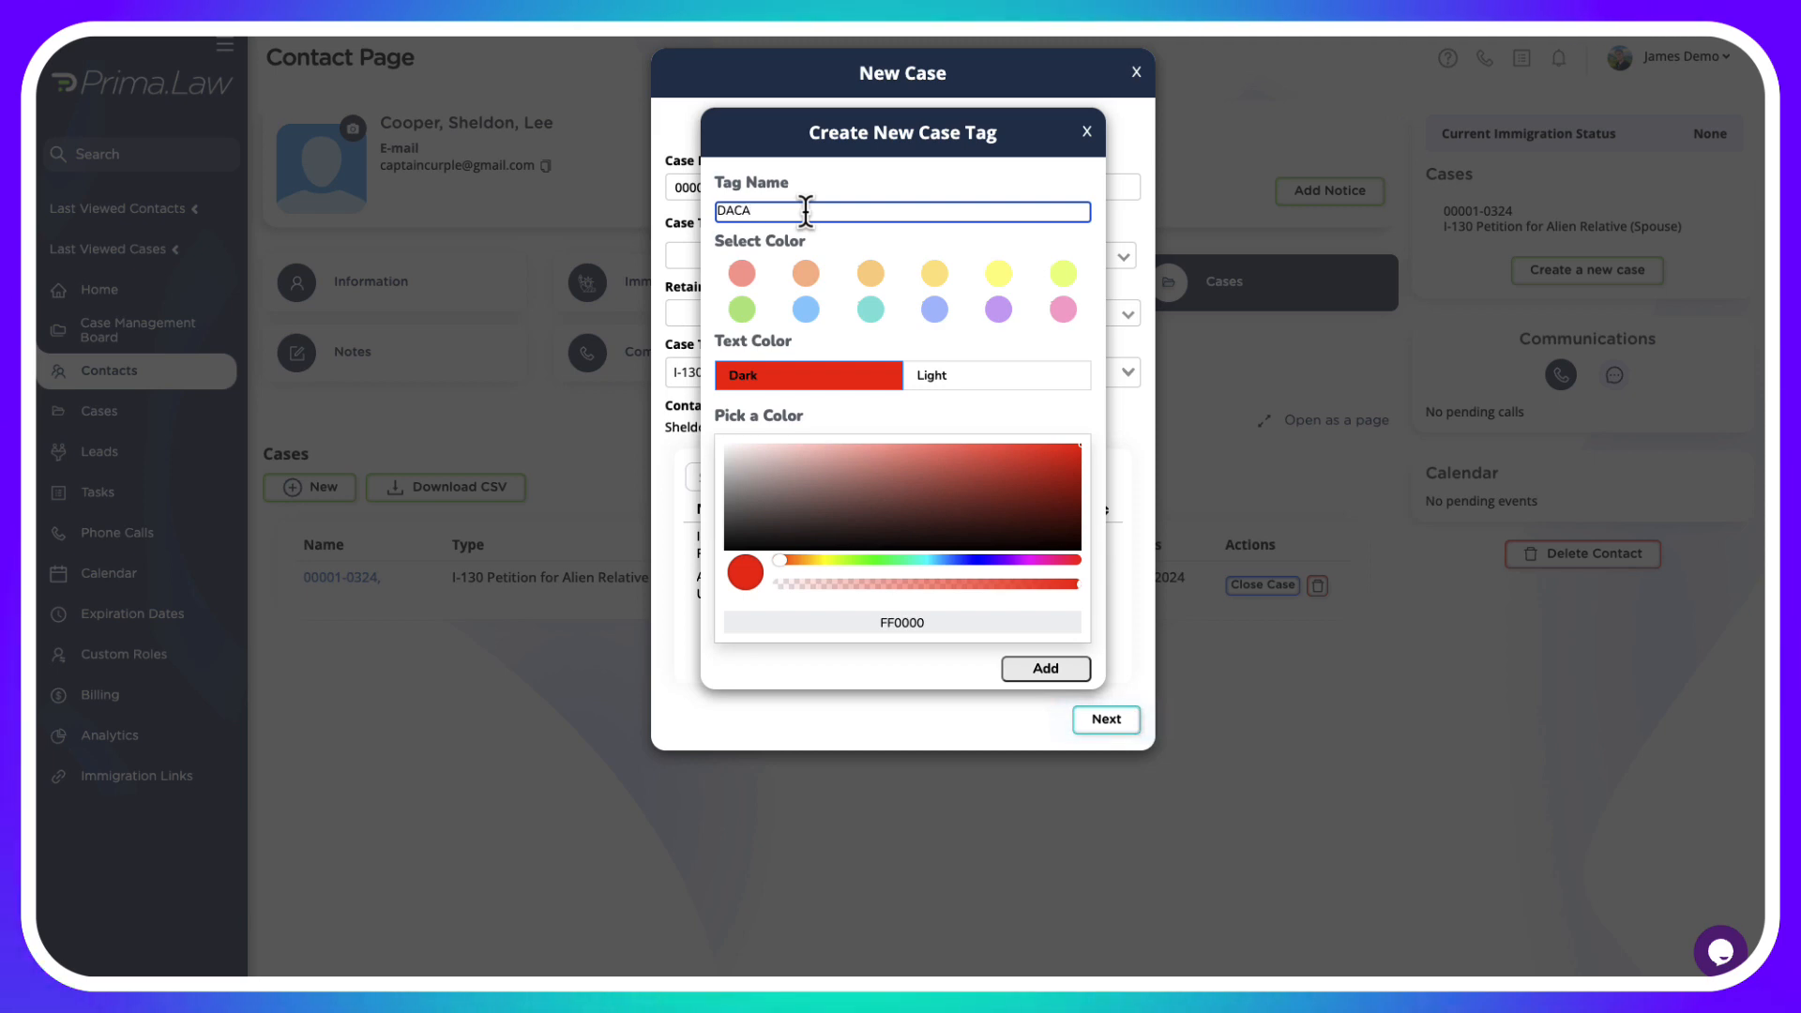
{"action": "left_click", "coordinate": [876, 275]}
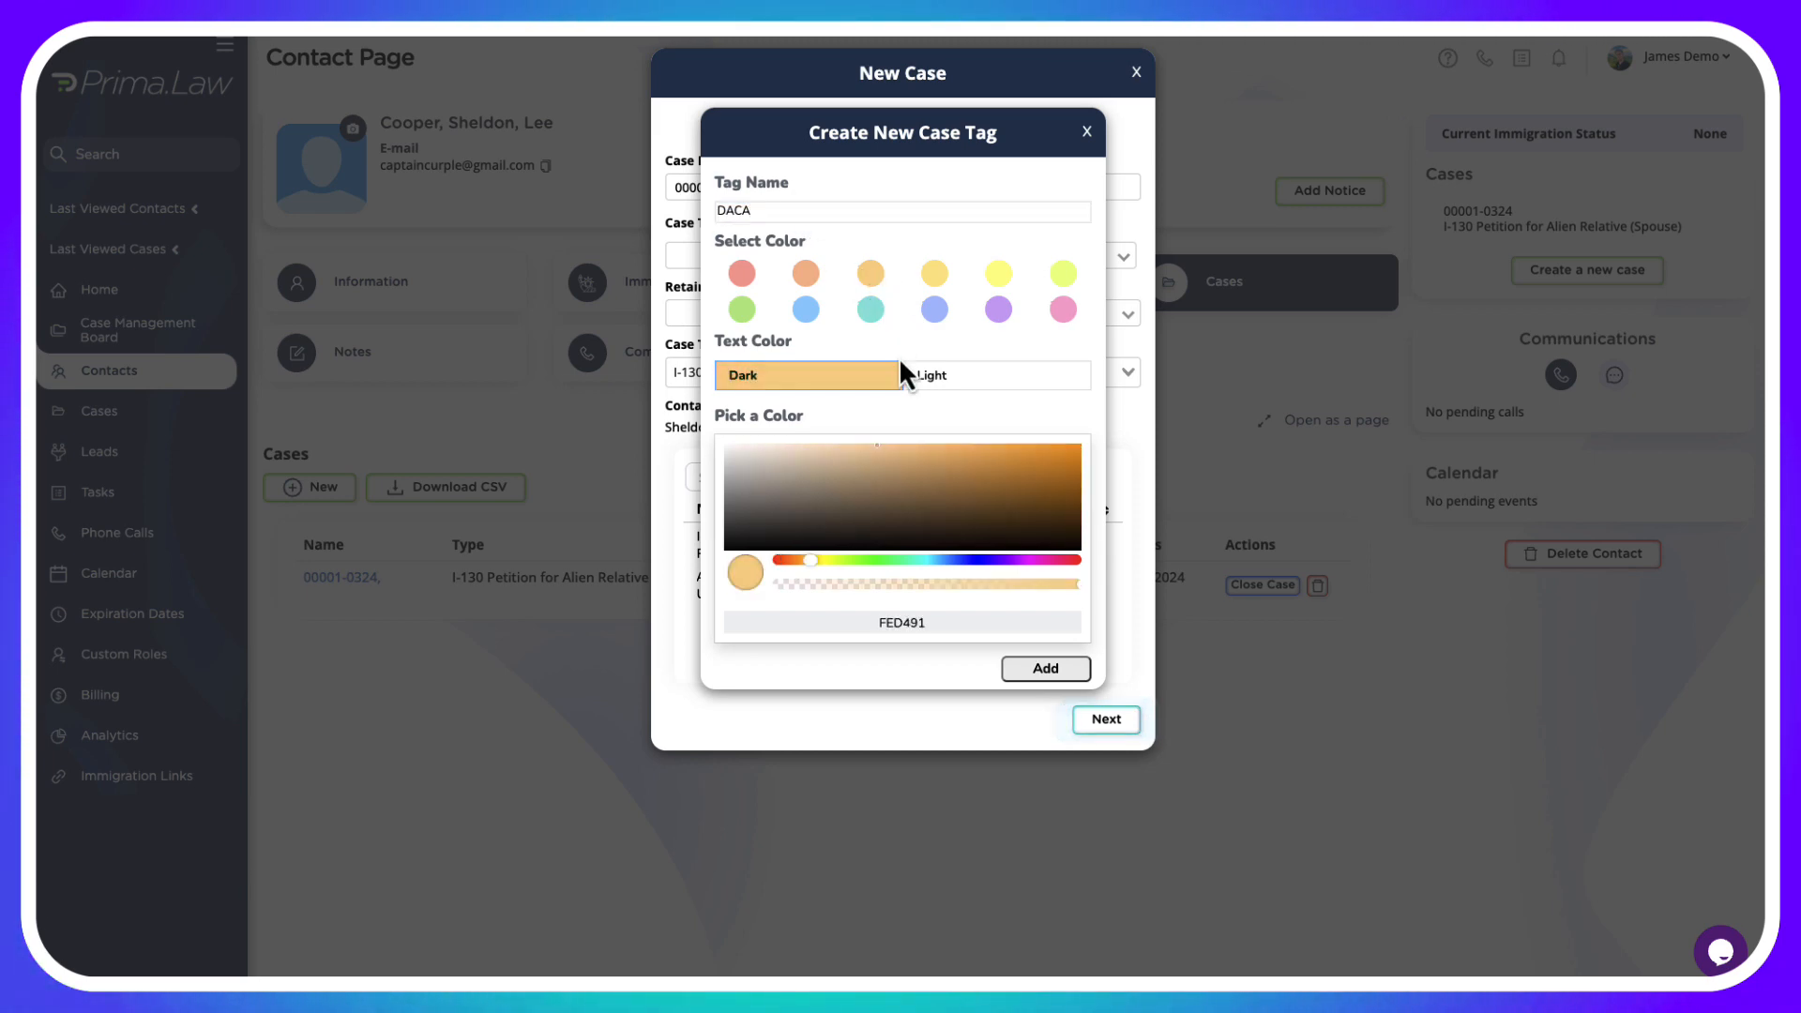
{"action": "left_click", "coordinate": [1060, 667]}
{"action": "left_click", "coordinate": [924, 599]}
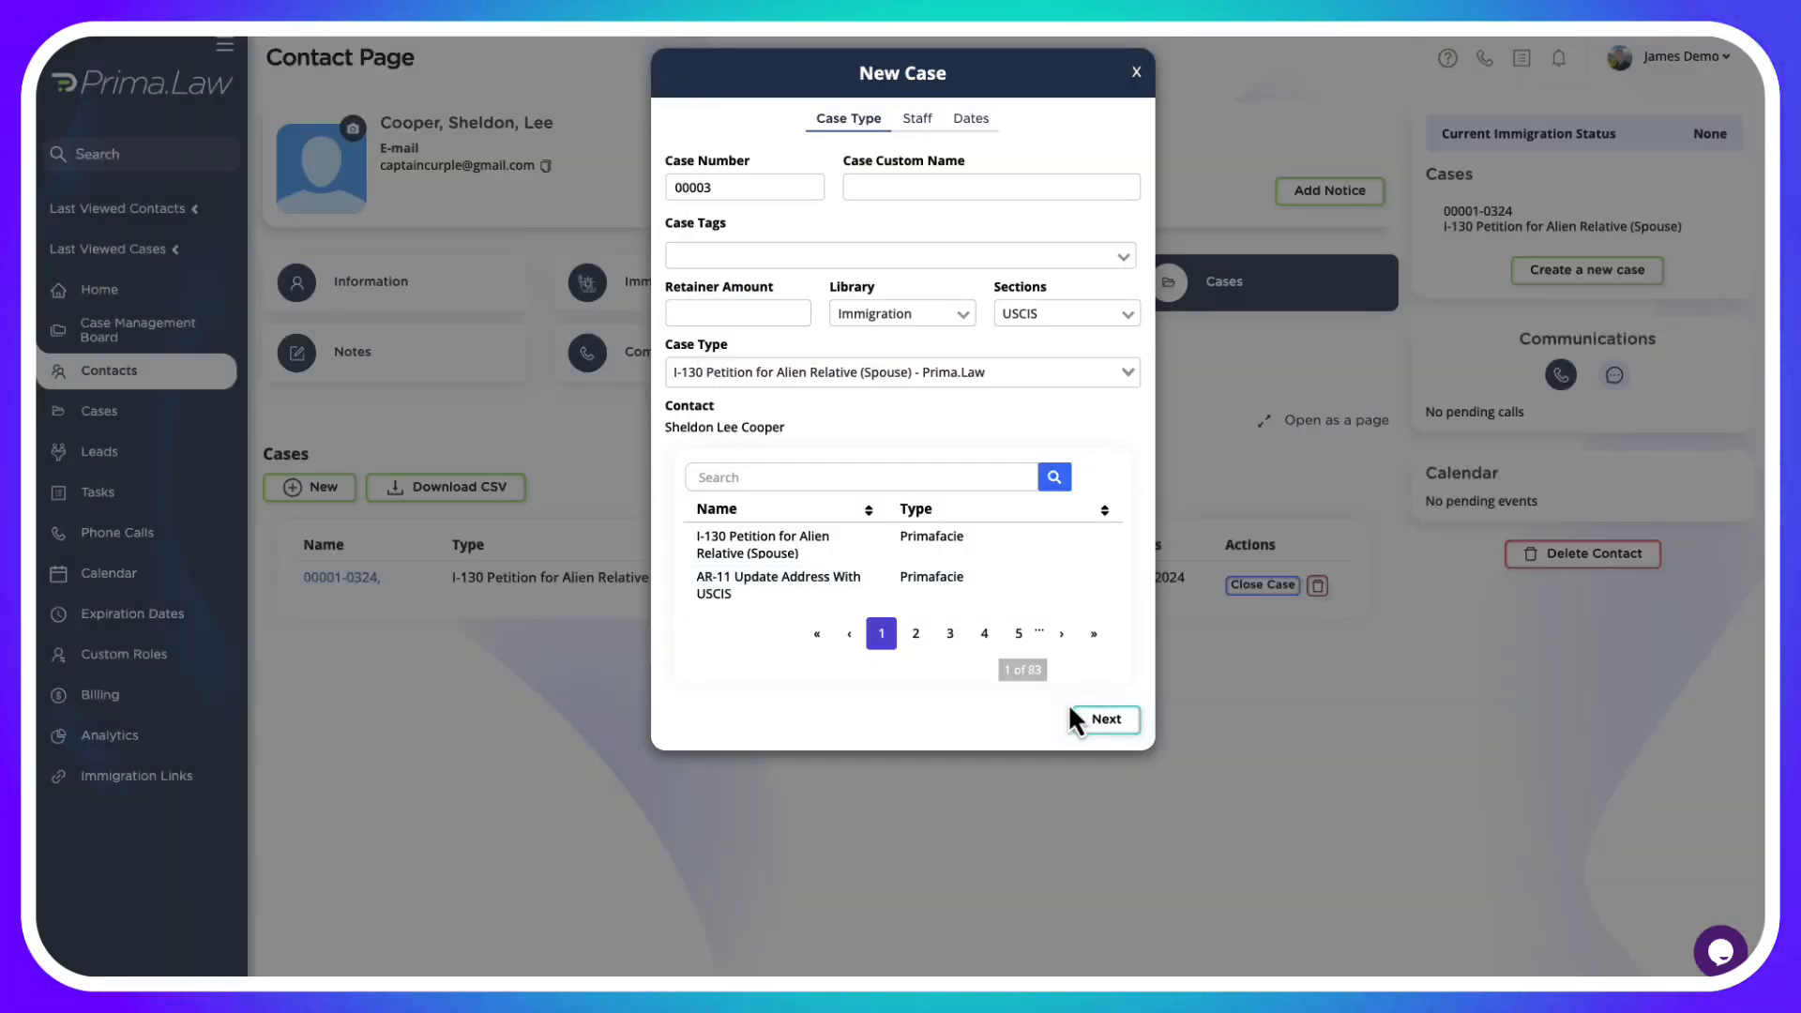
{"action": "left_click", "coordinate": [764, 253]}
{"action": "left_click", "coordinate": [735, 322]}
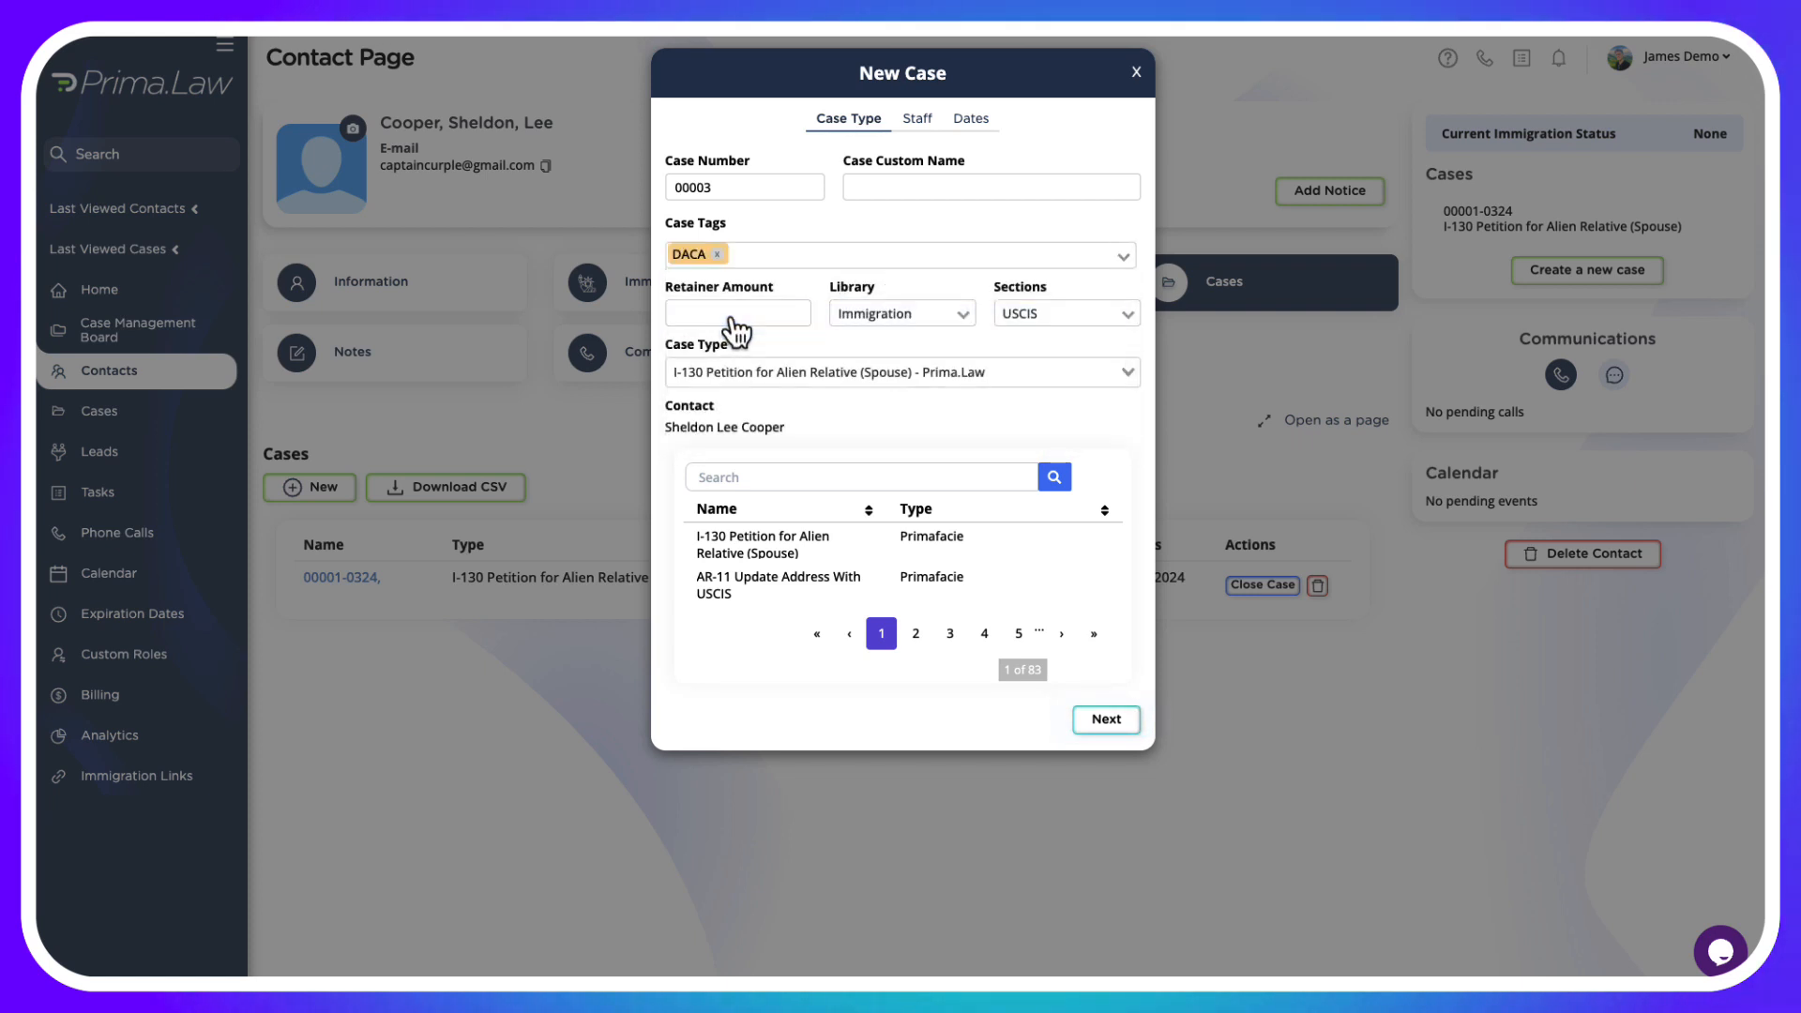
Step: Assign the signed-in user as the new case's primary attorney and the other listed attorney under Other Attorneys Assigned
{"action": "left_click", "coordinate": [913, 122]}
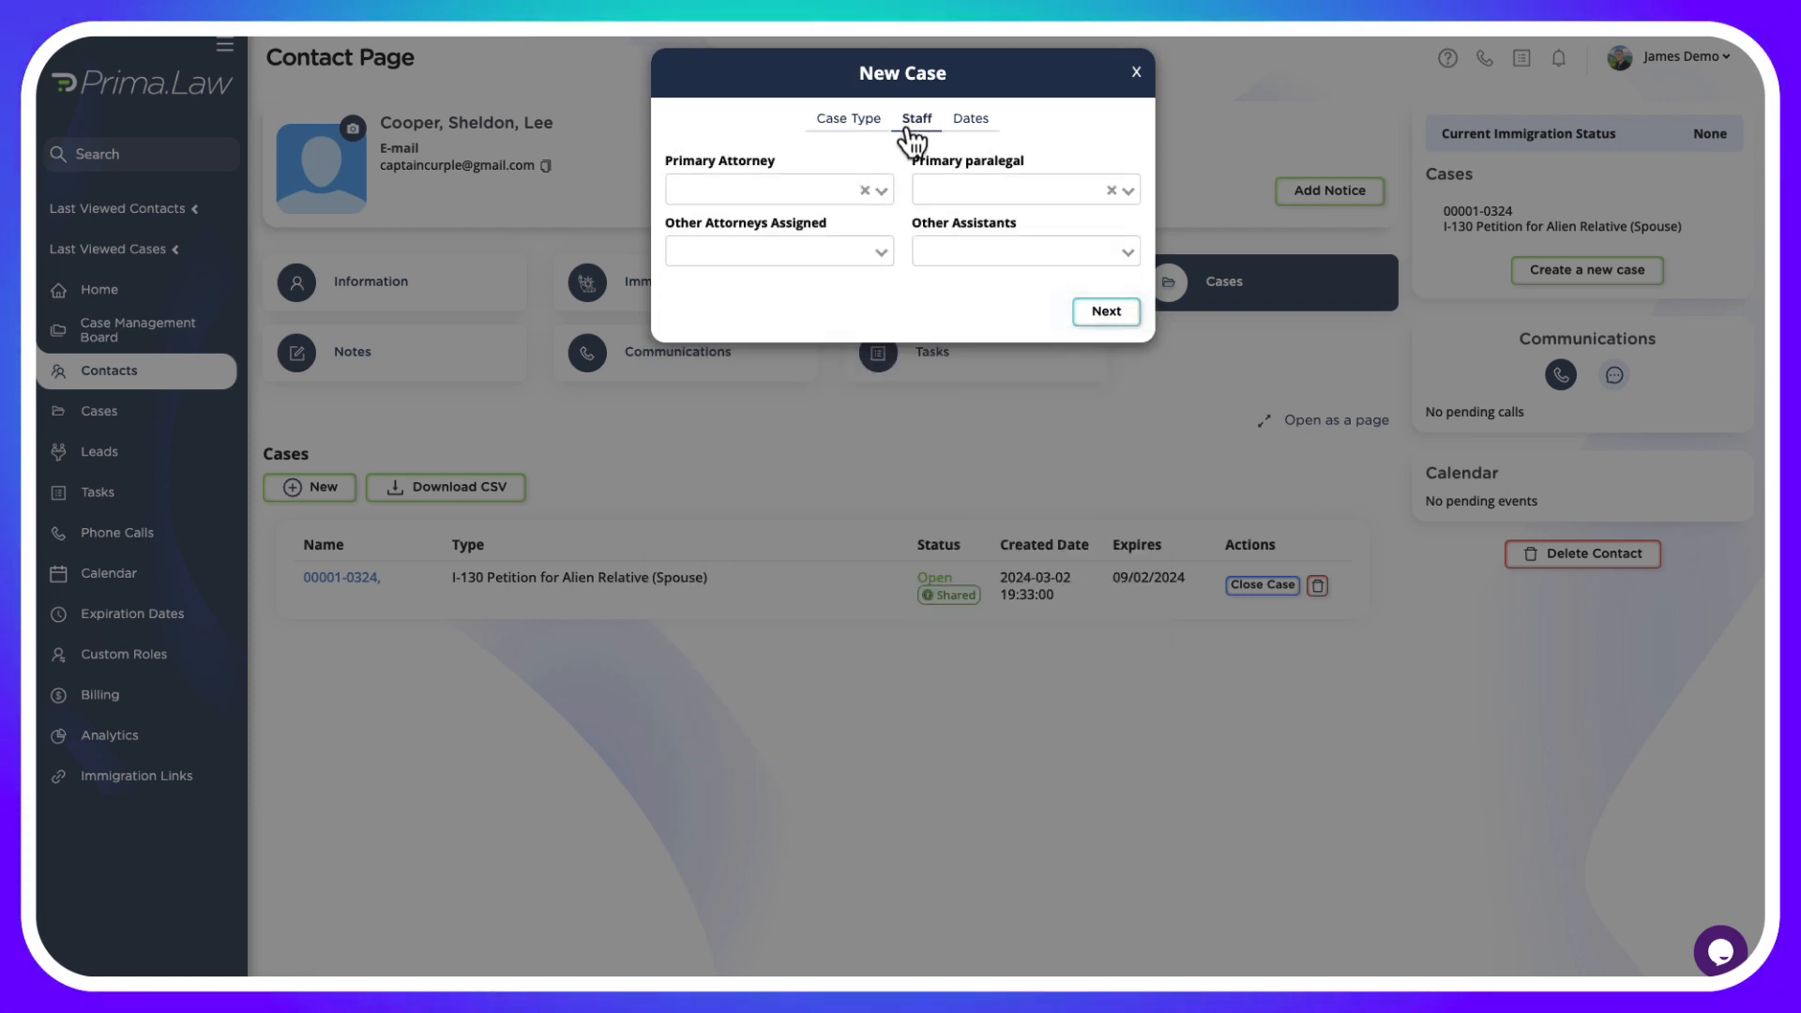
{"action": "left_click", "coordinate": [964, 192]}
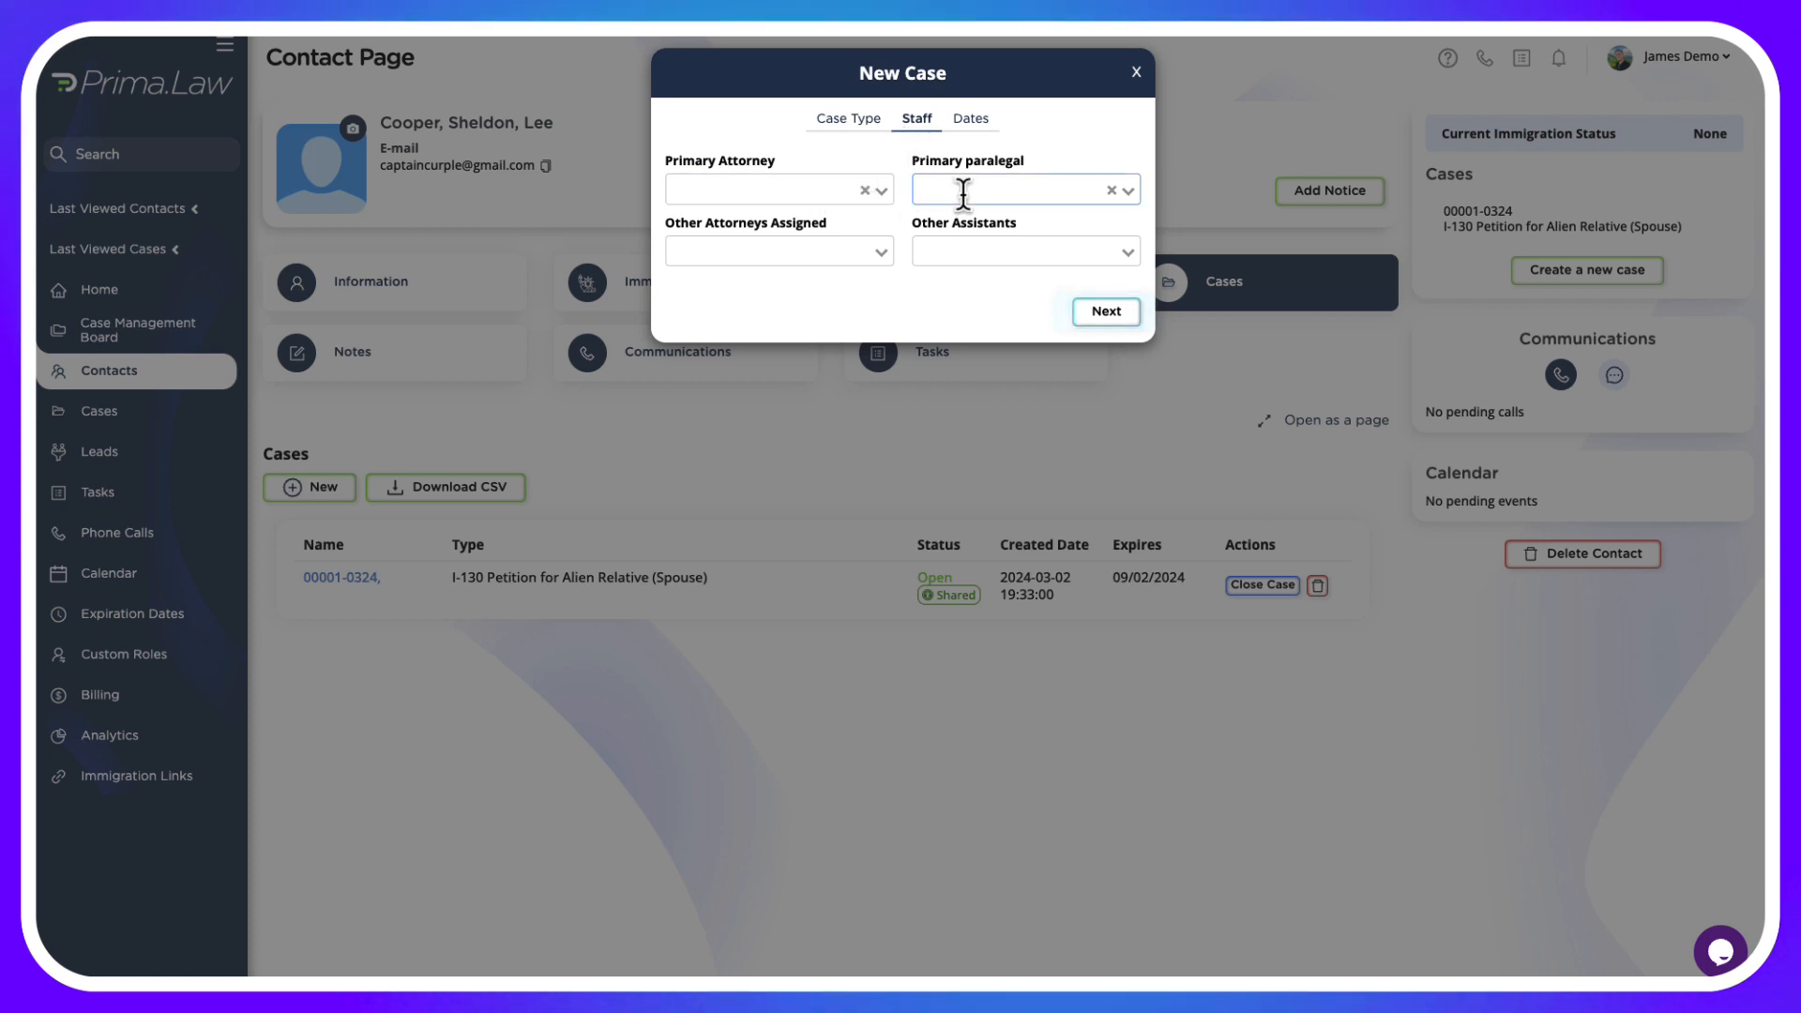
{"action": "left_click", "coordinate": [888, 193]}
{"action": "left_click", "coordinate": [845, 230]}
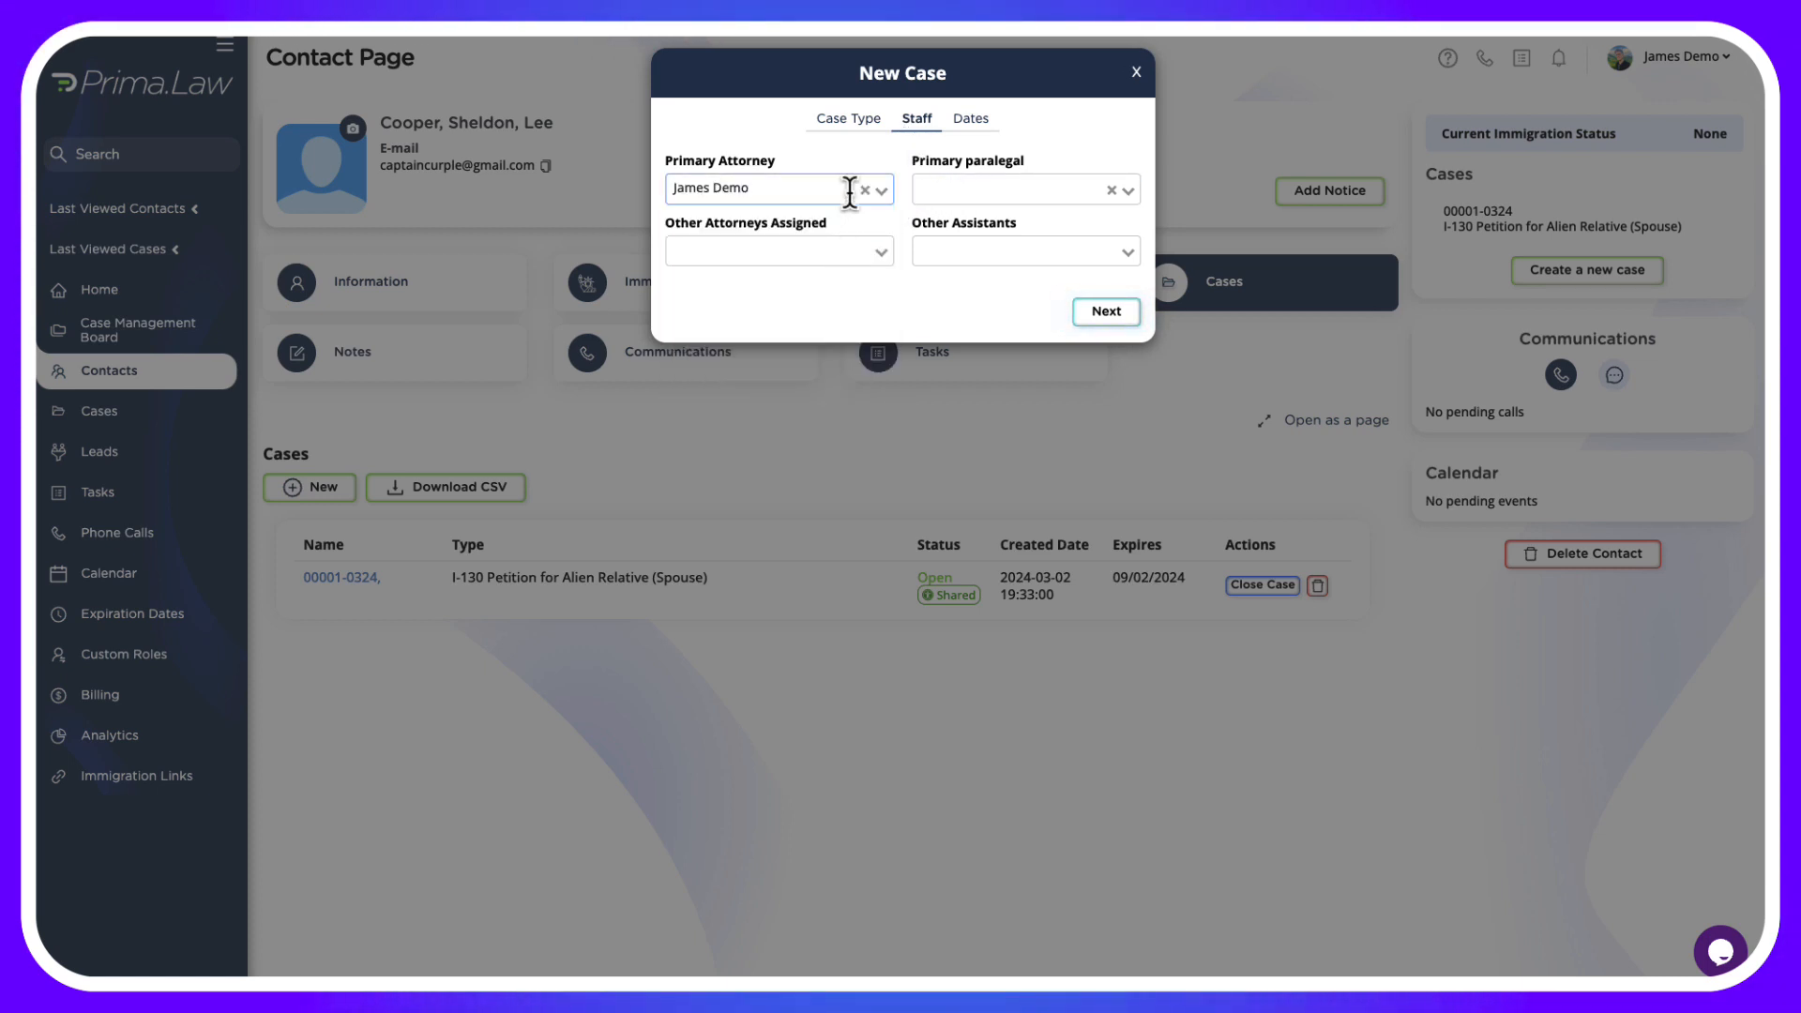
{"action": "left_click", "coordinate": [882, 252]}
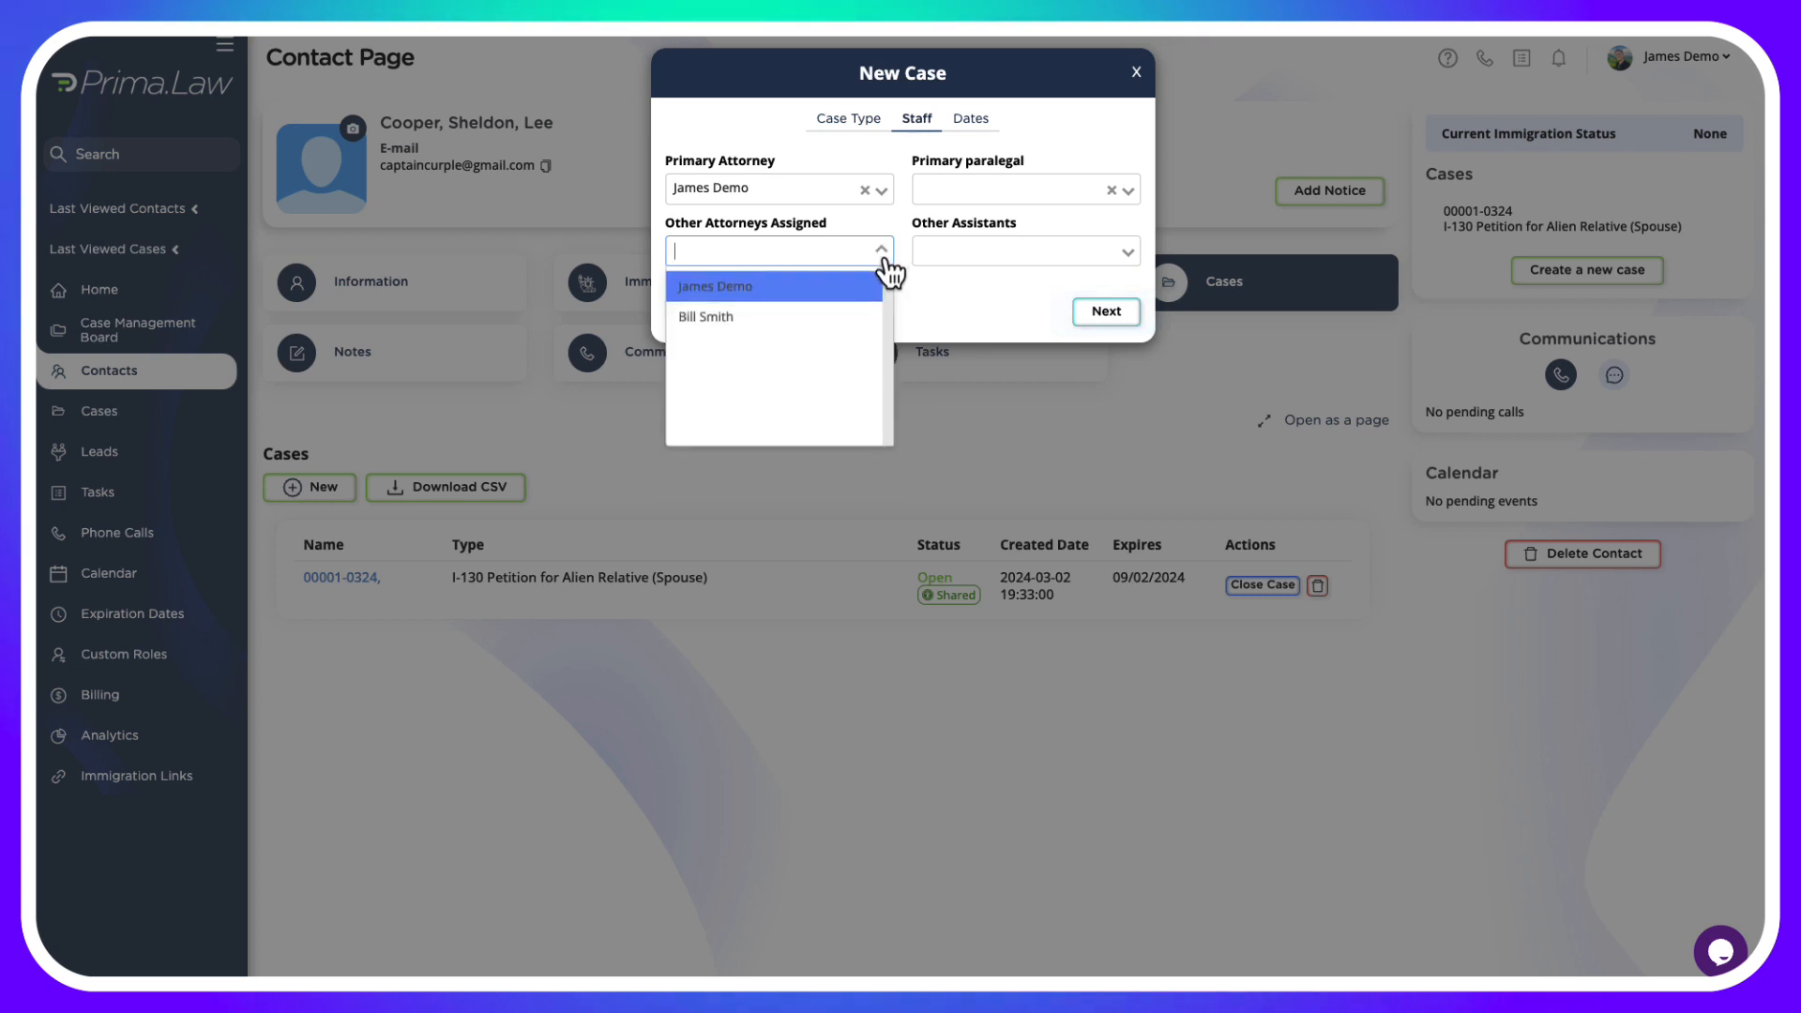
{"action": "left_click", "coordinate": [797, 320]}
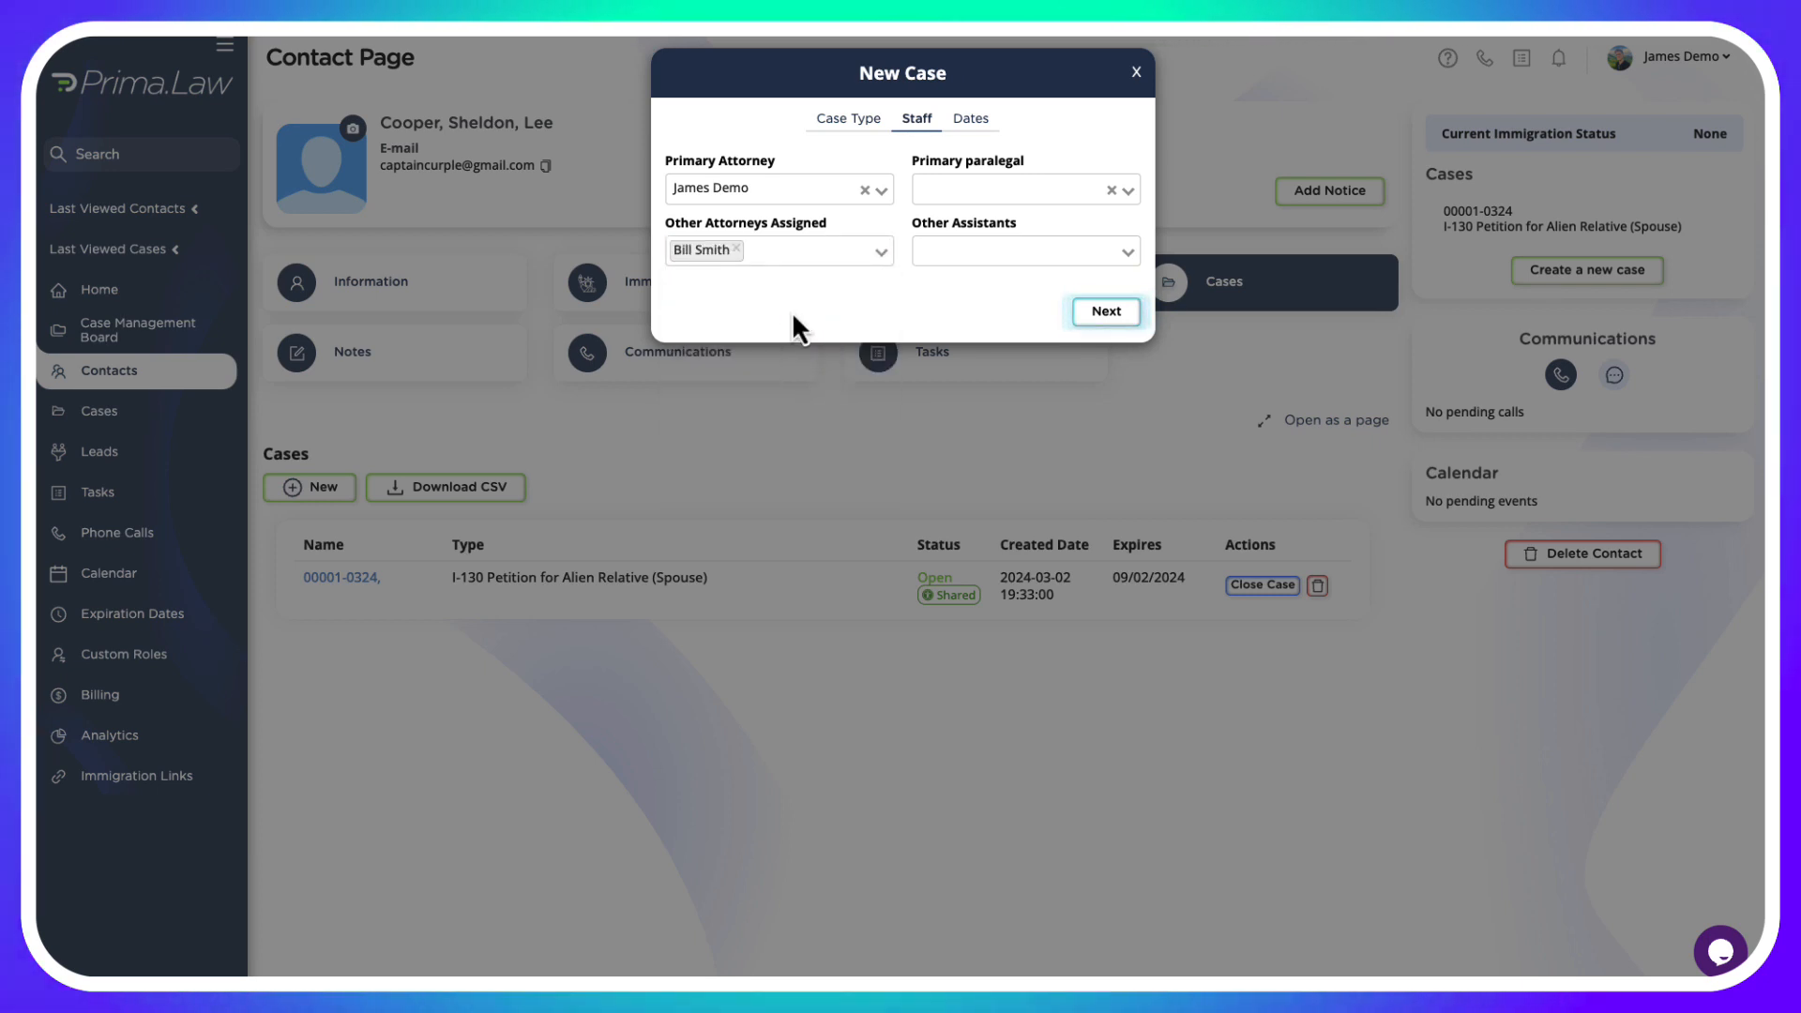
{"action": "left_click", "coordinate": [1135, 193]}
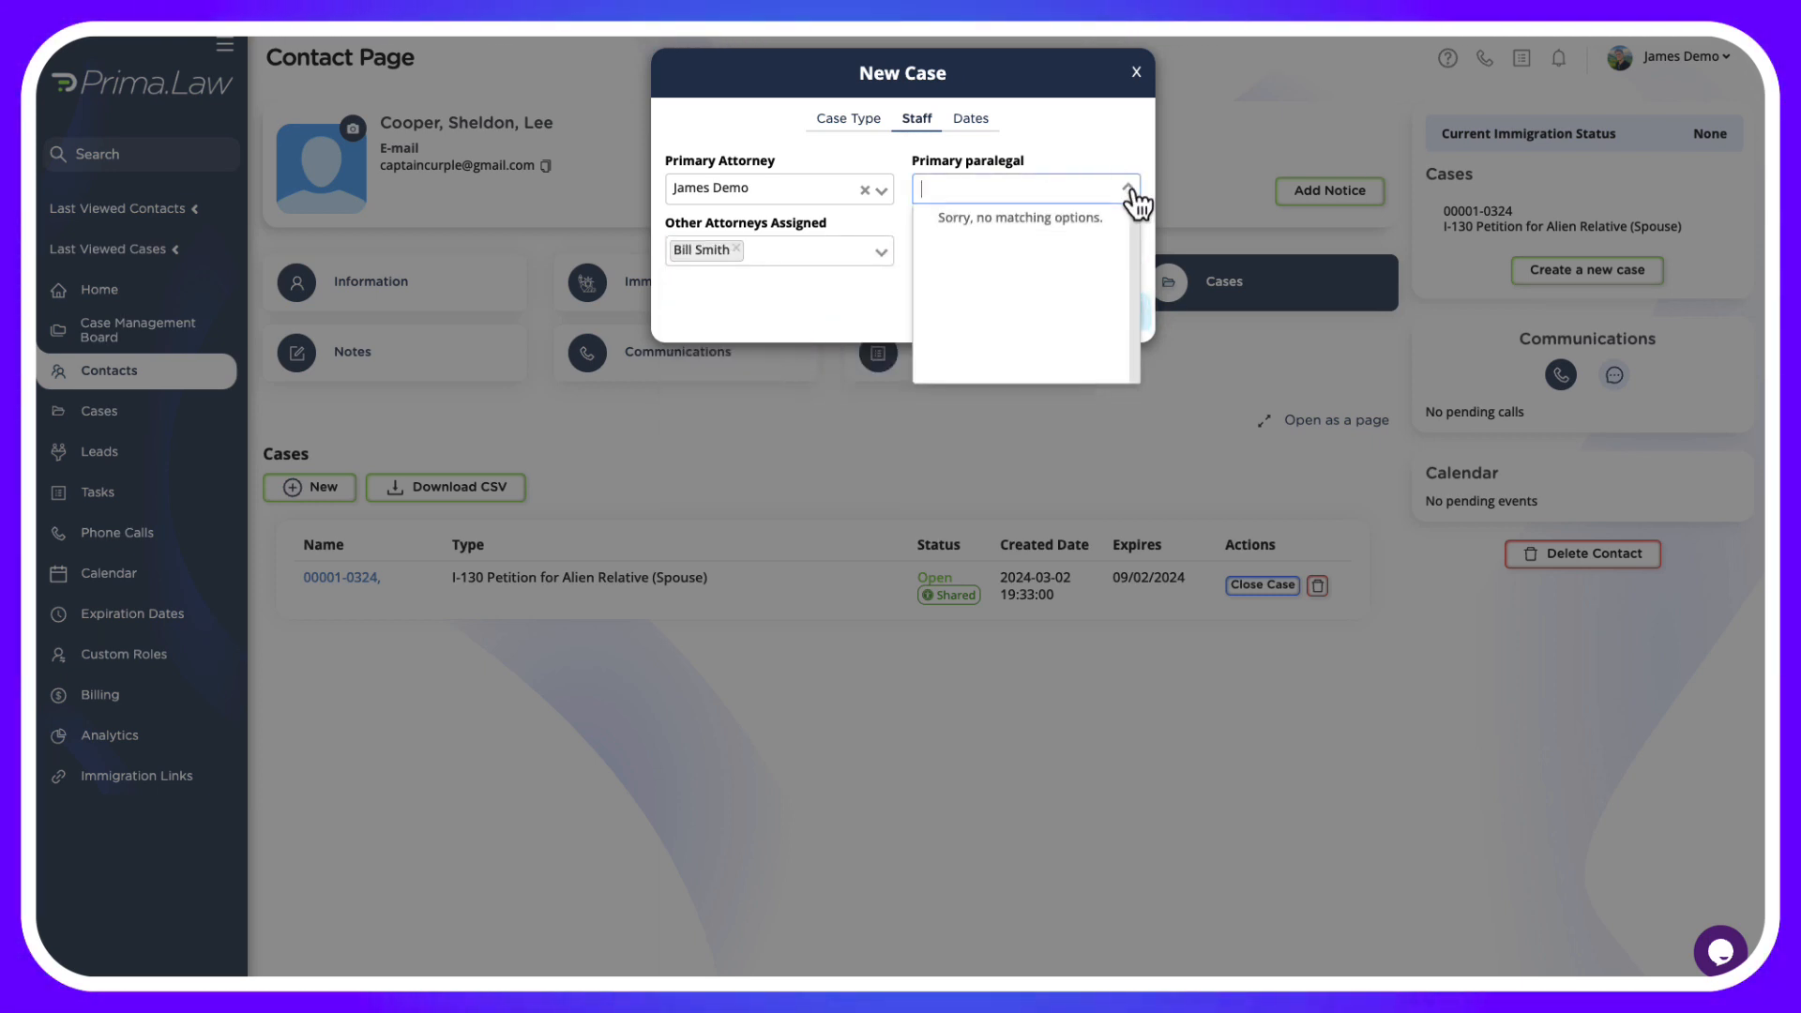
{"action": "left_click", "coordinate": [1102, 136]}
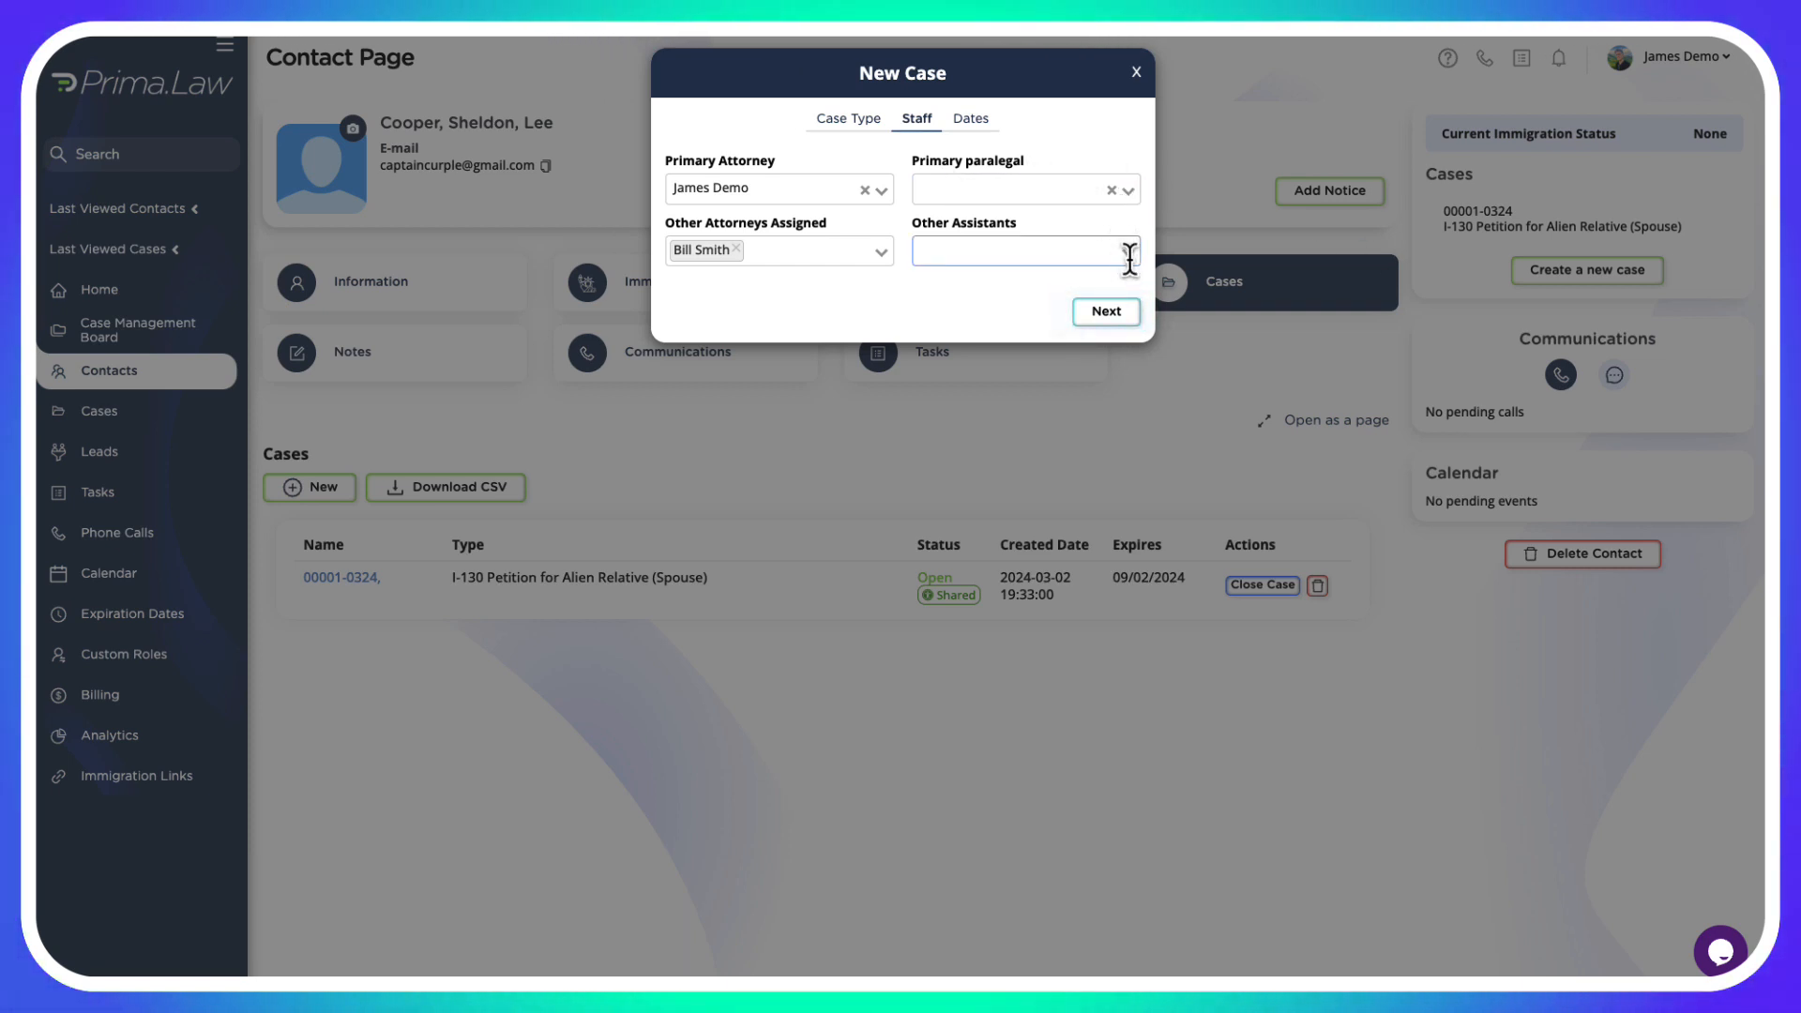
Step: Finish the new case without entering an expiration date or completion goal date, and save it
{"action": "left_click", "coordinate": [972, 119]}
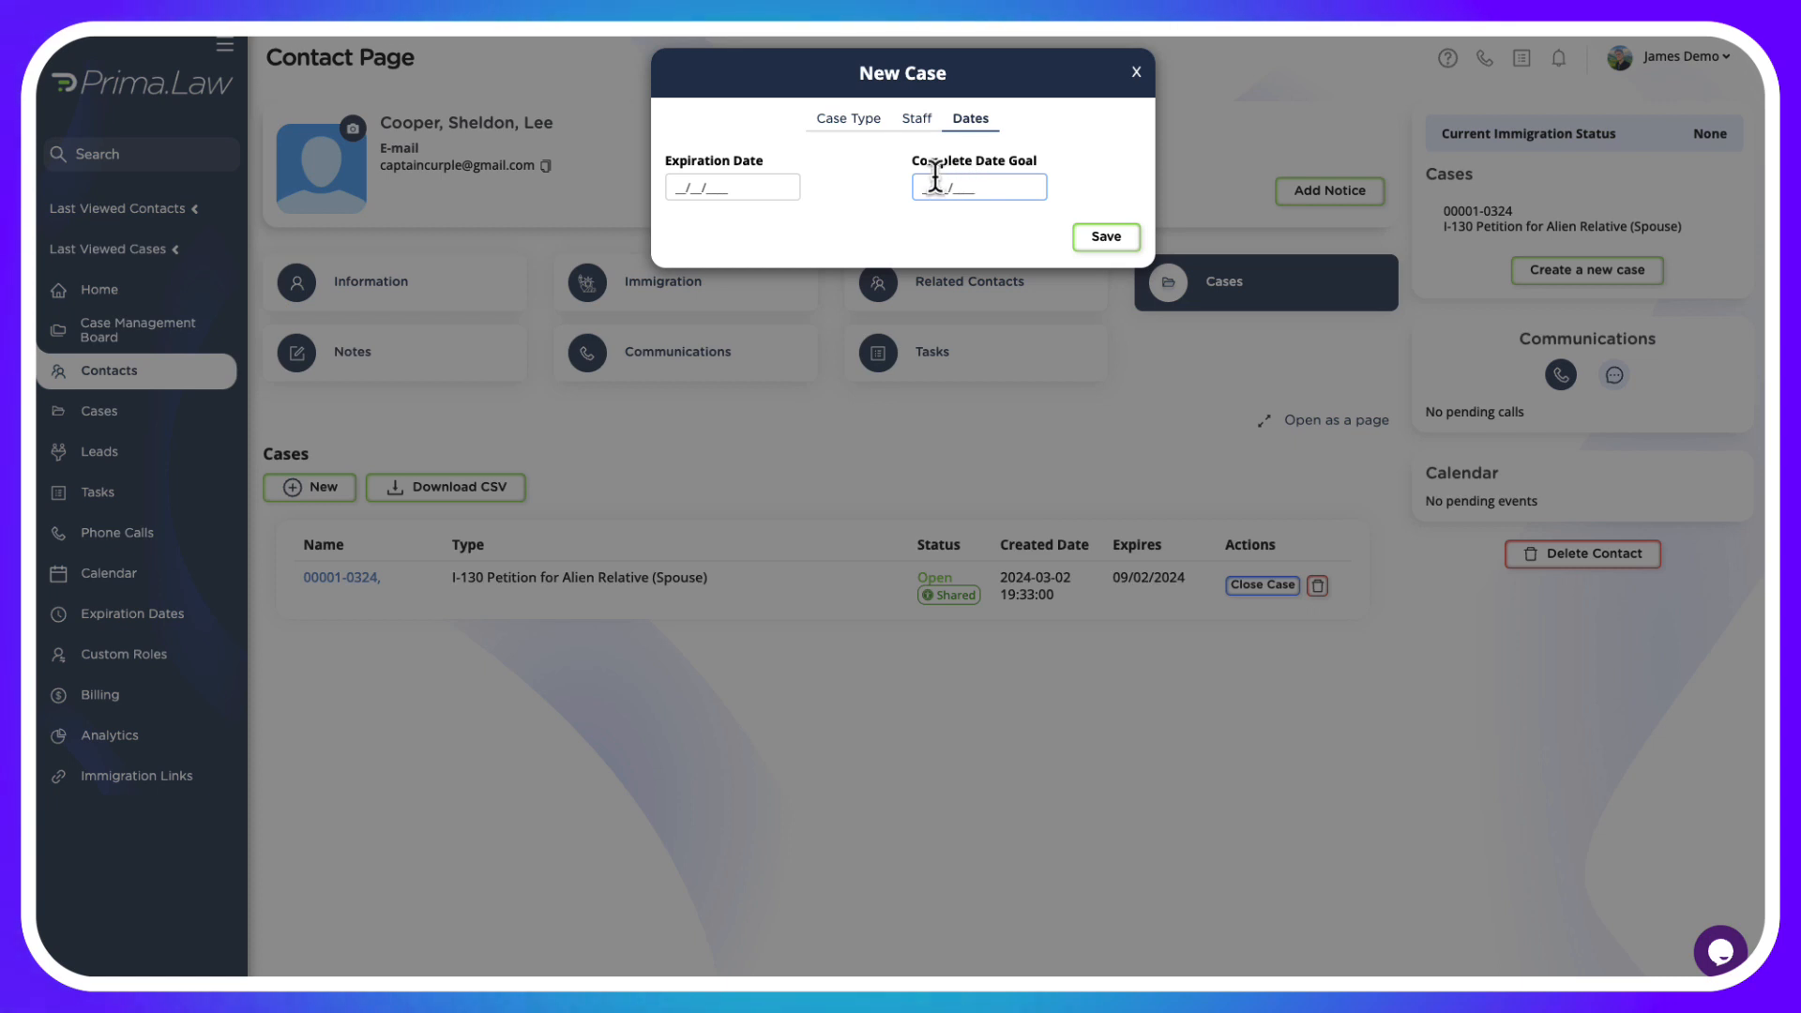
{"action": "left_click", "coordinate": [1016, 186]}
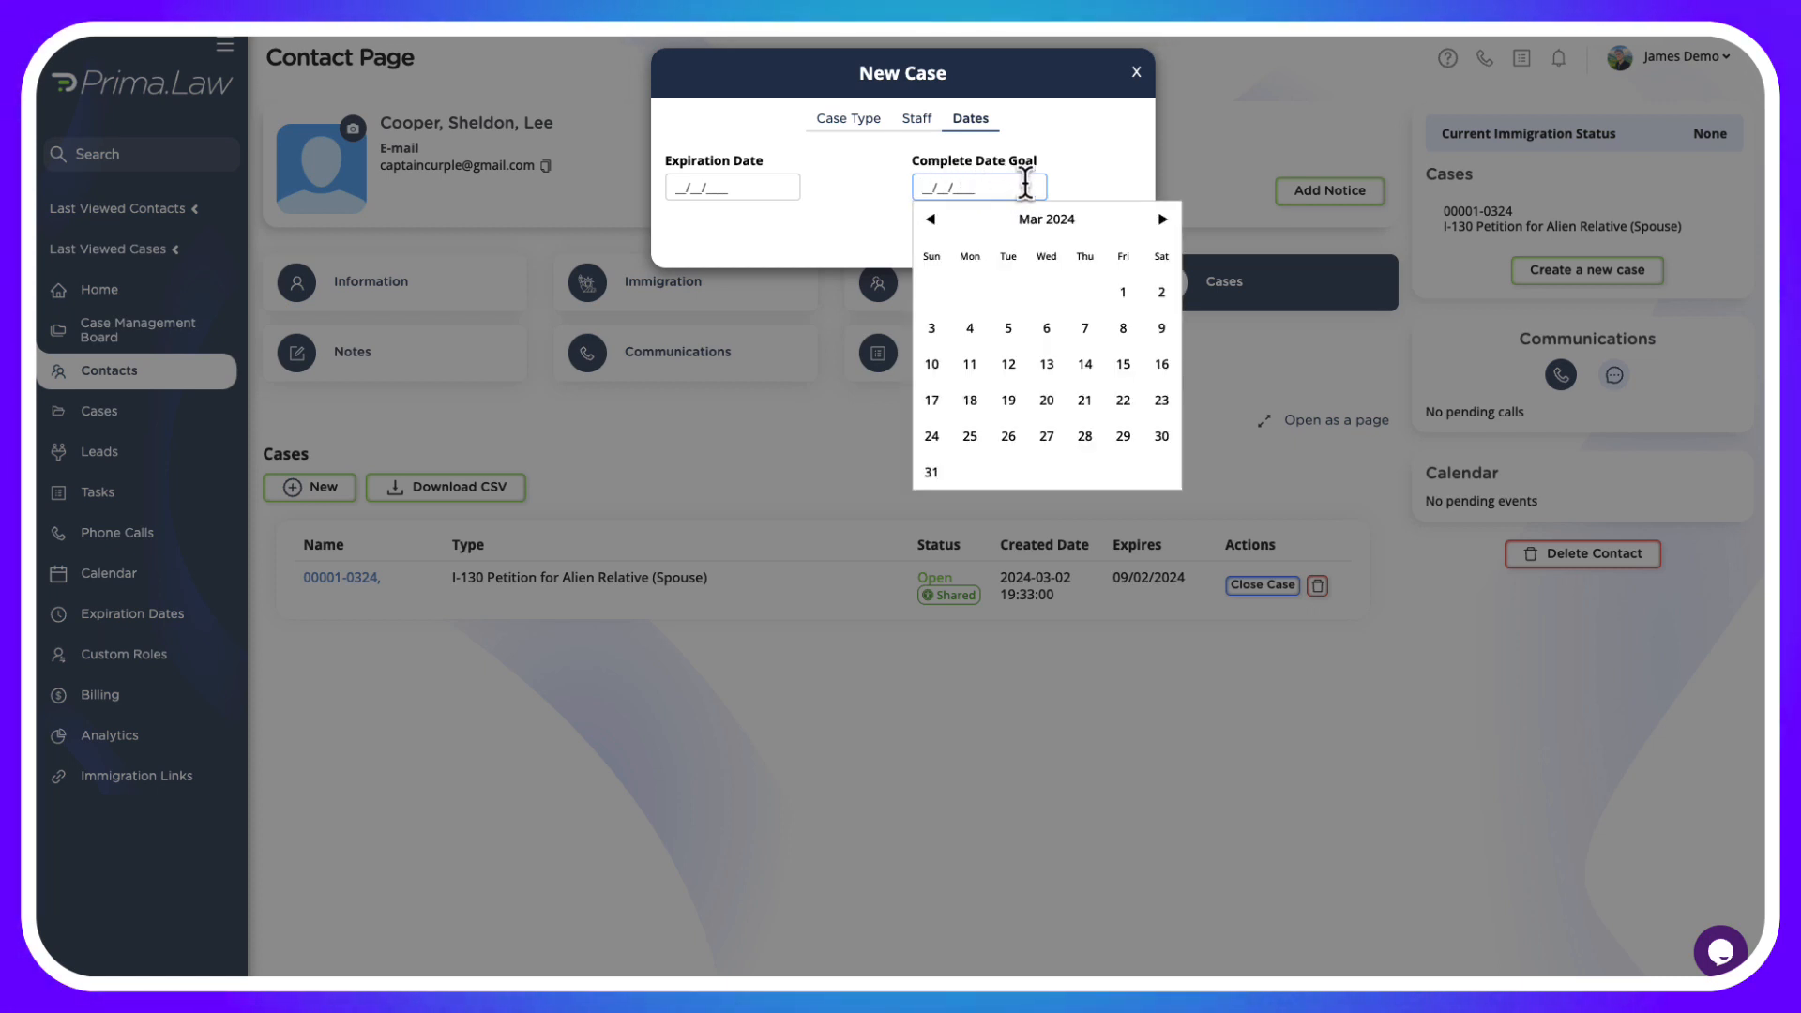
{"action": "left_click", "coordinate": [1088, 160]}
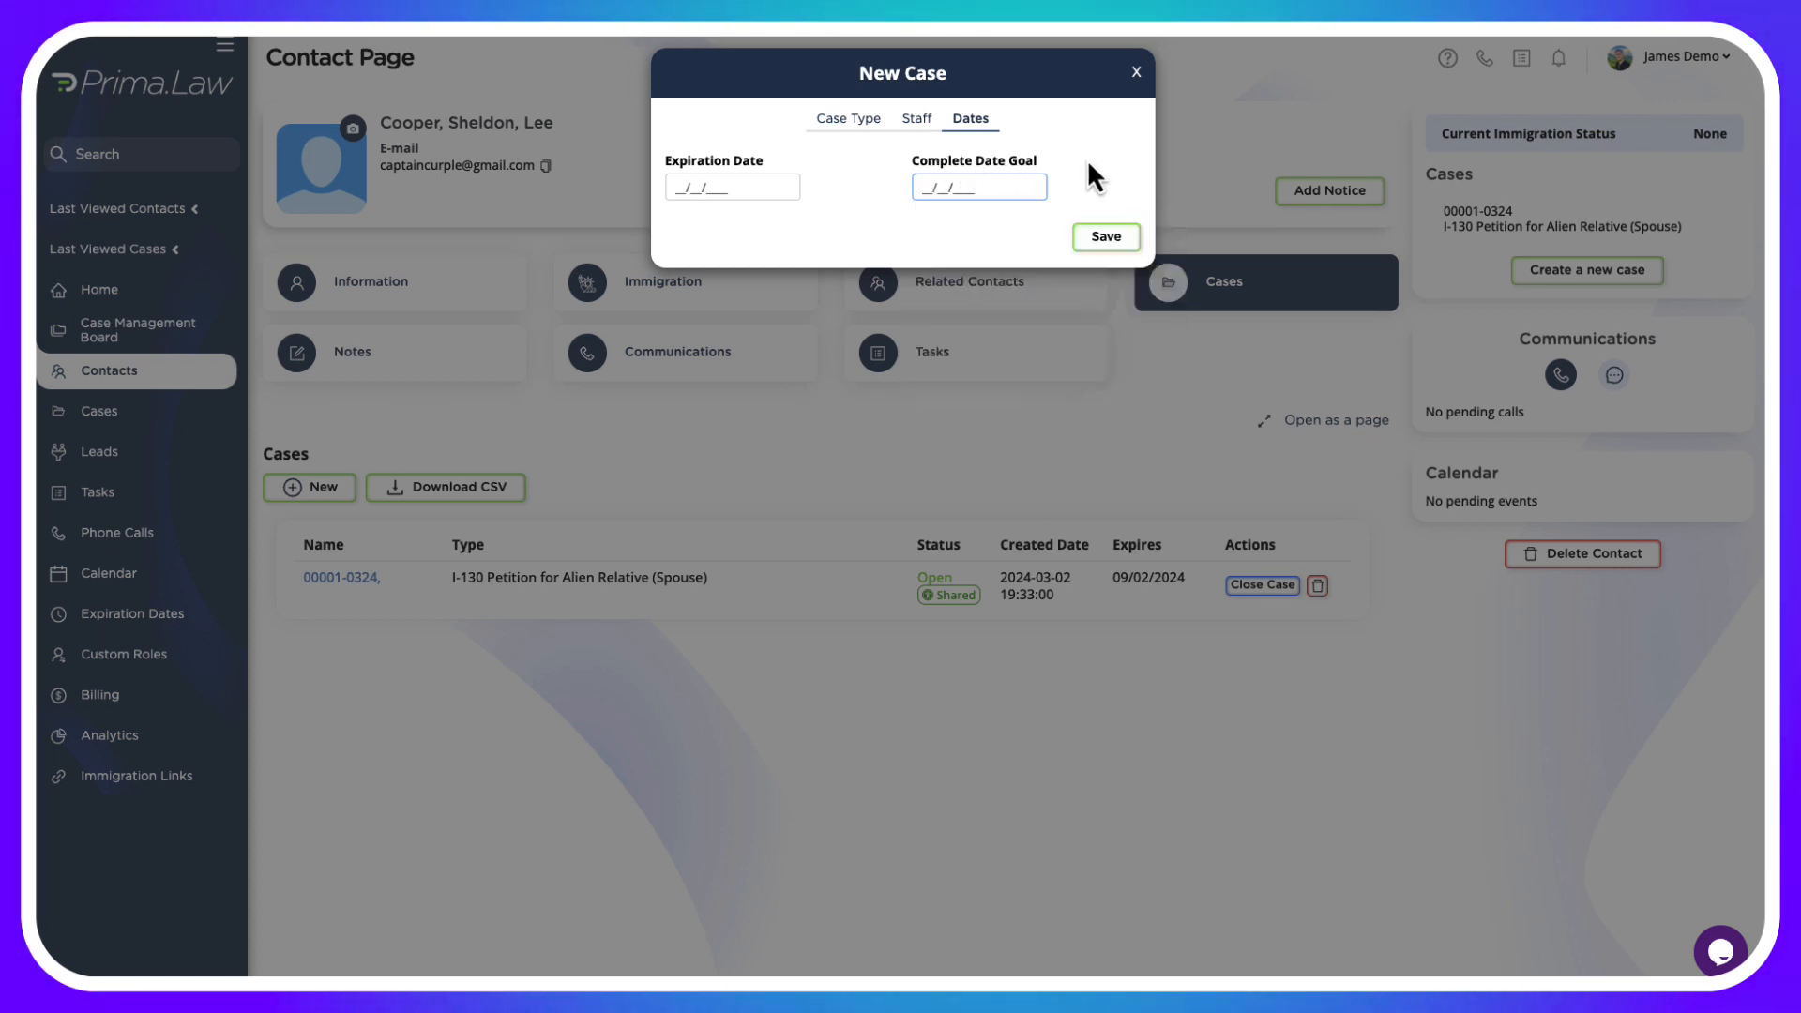
{"action": "left_click", "coordinate": [1123, 83]}
{"action": "left_click", "coordinate": [1090, 242]}
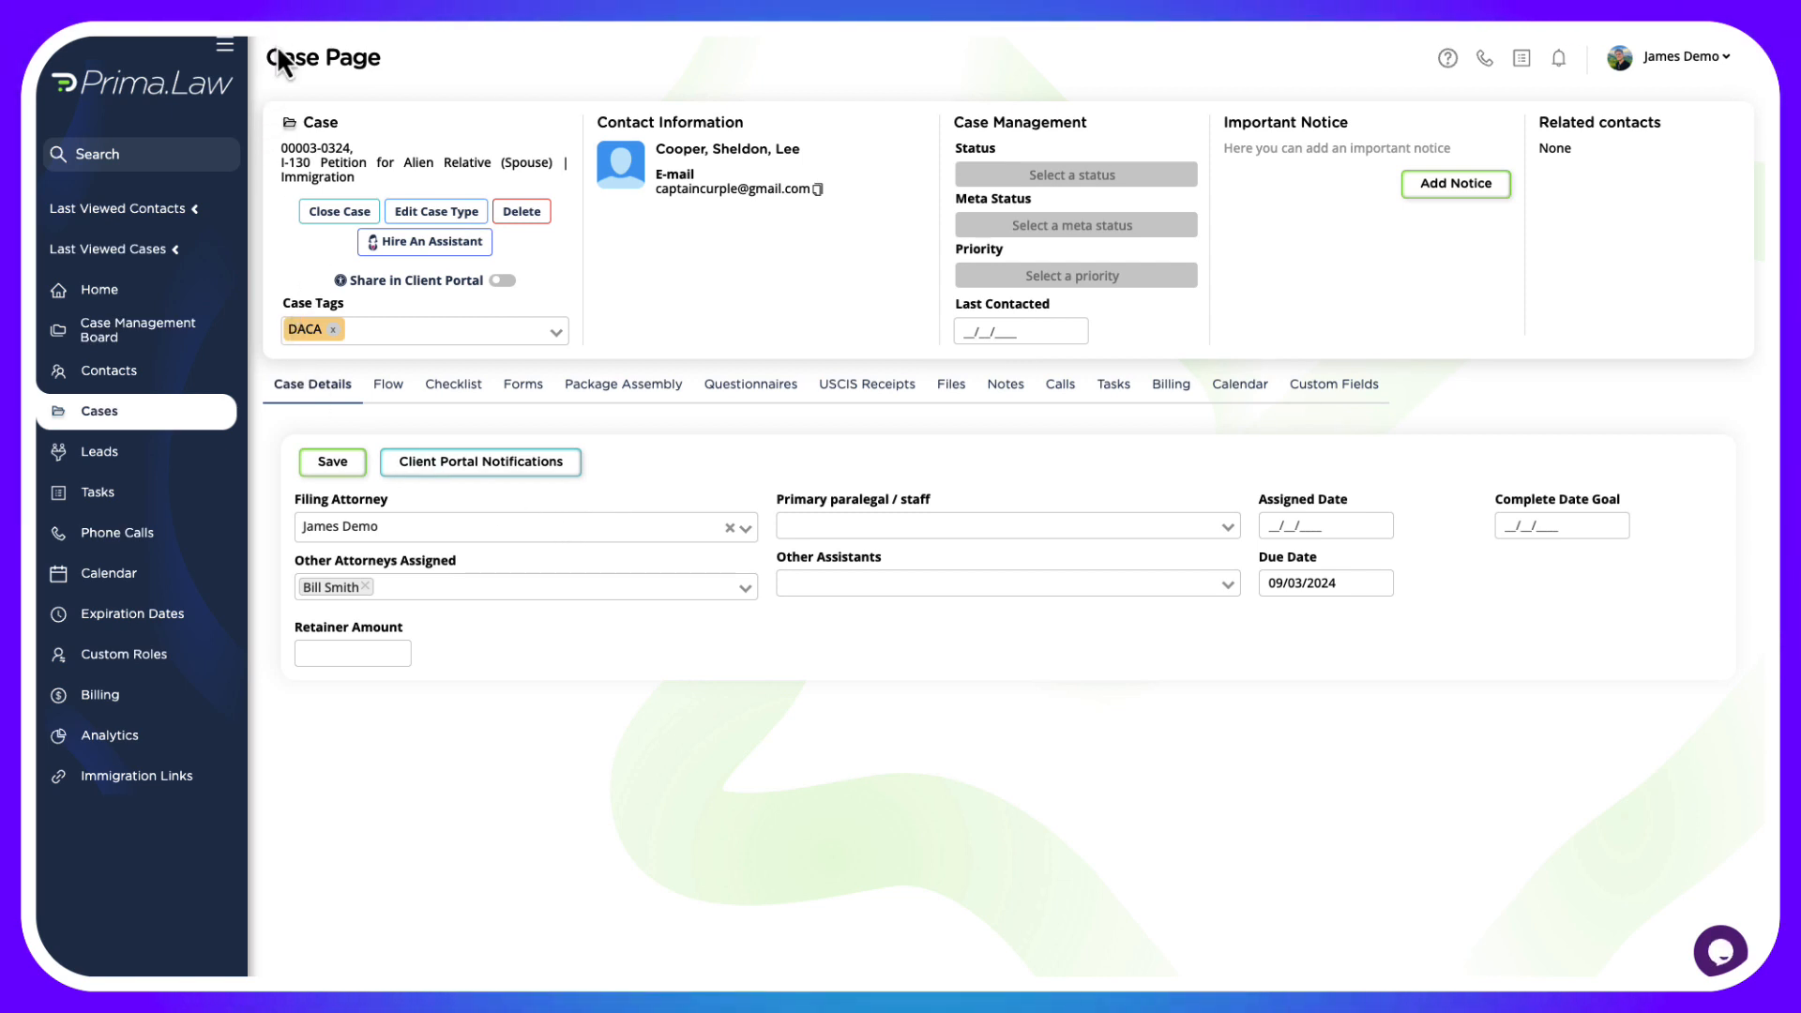
{"action": "triple_click", "coordinate": [373, 63]}
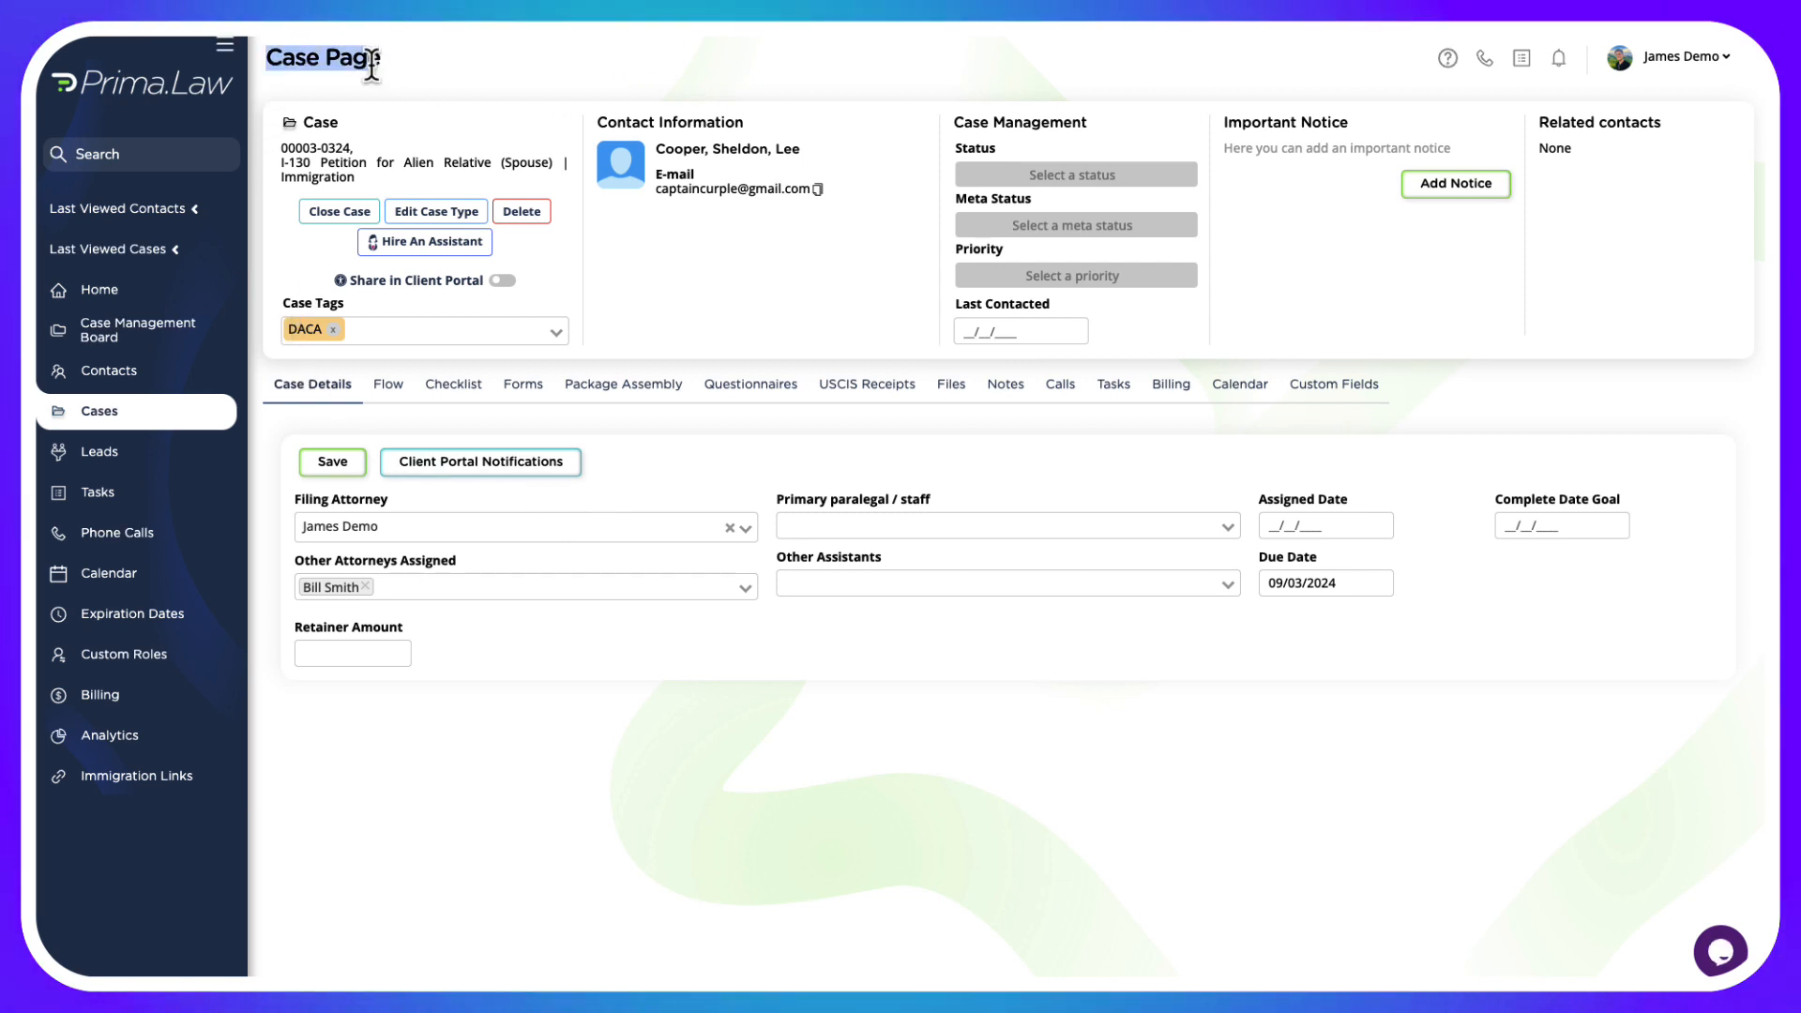
{"action": "left_click", "coordinate": [373, 63]}
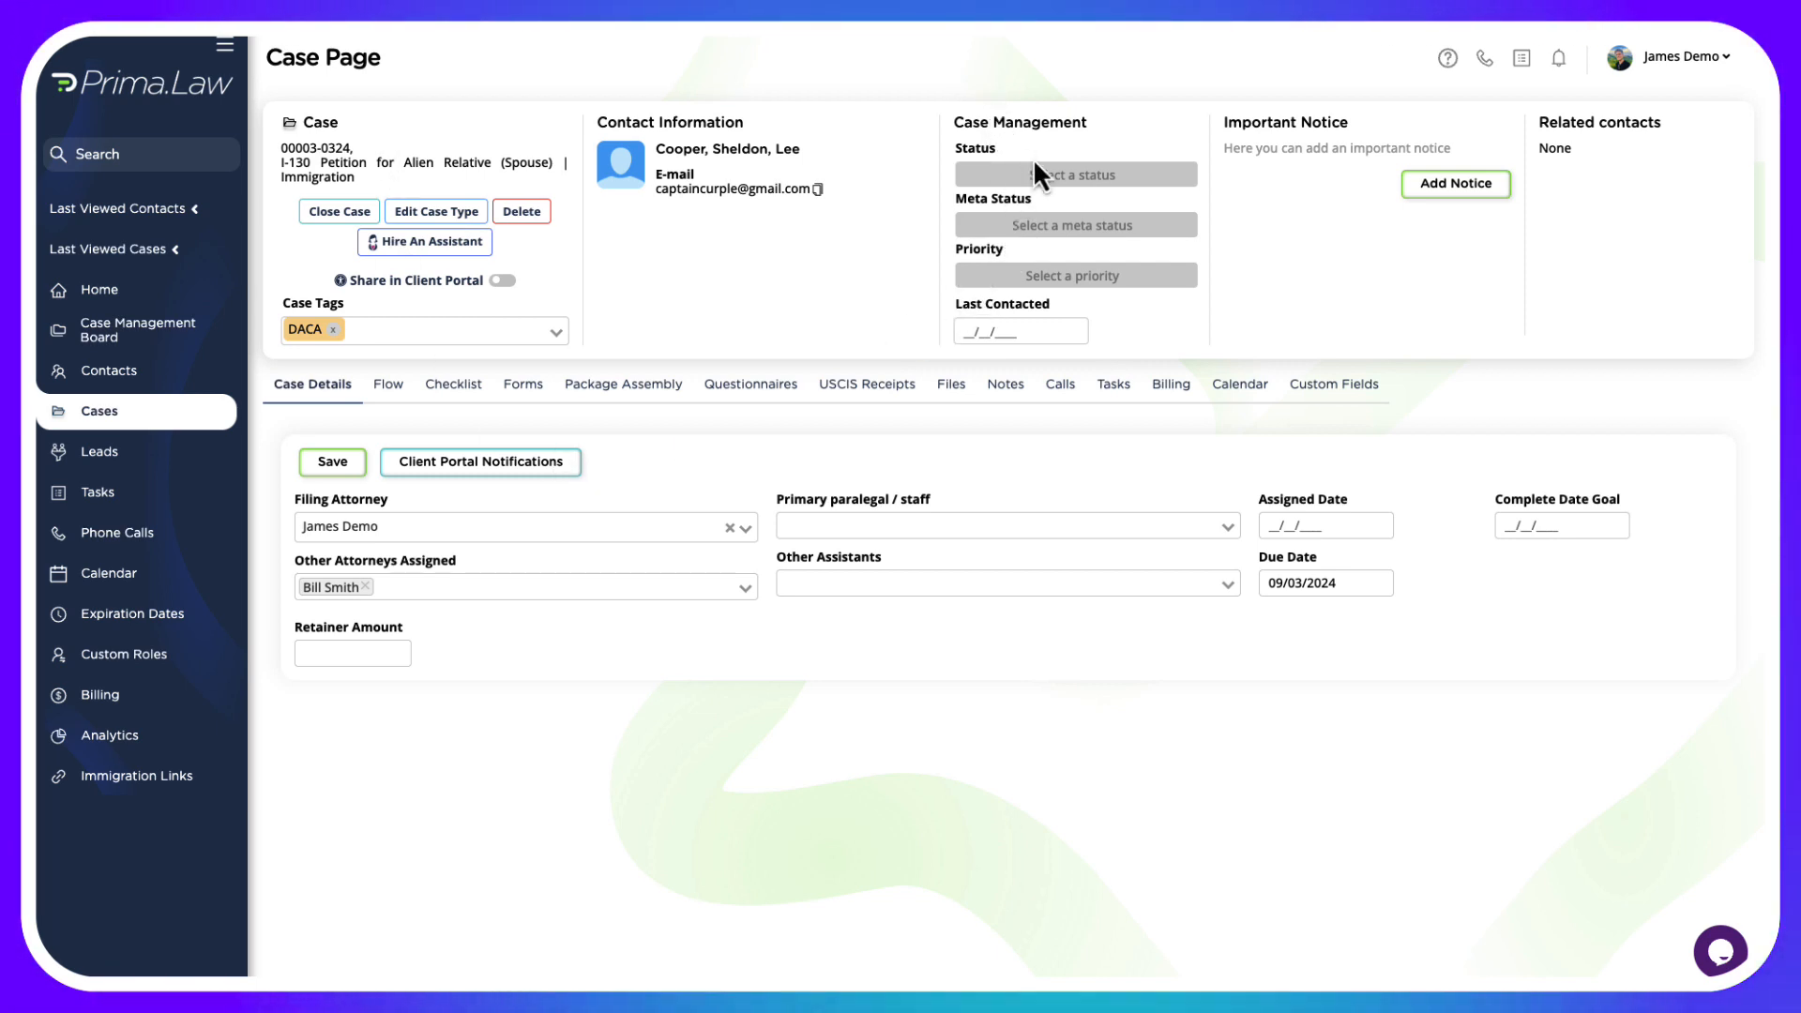
Step: Set the case's status to Not Yet Assigned, meta status to Waiting on Law Office, and priority to Medium
{"action": "left_click", "coordinate": [1076, 179]}
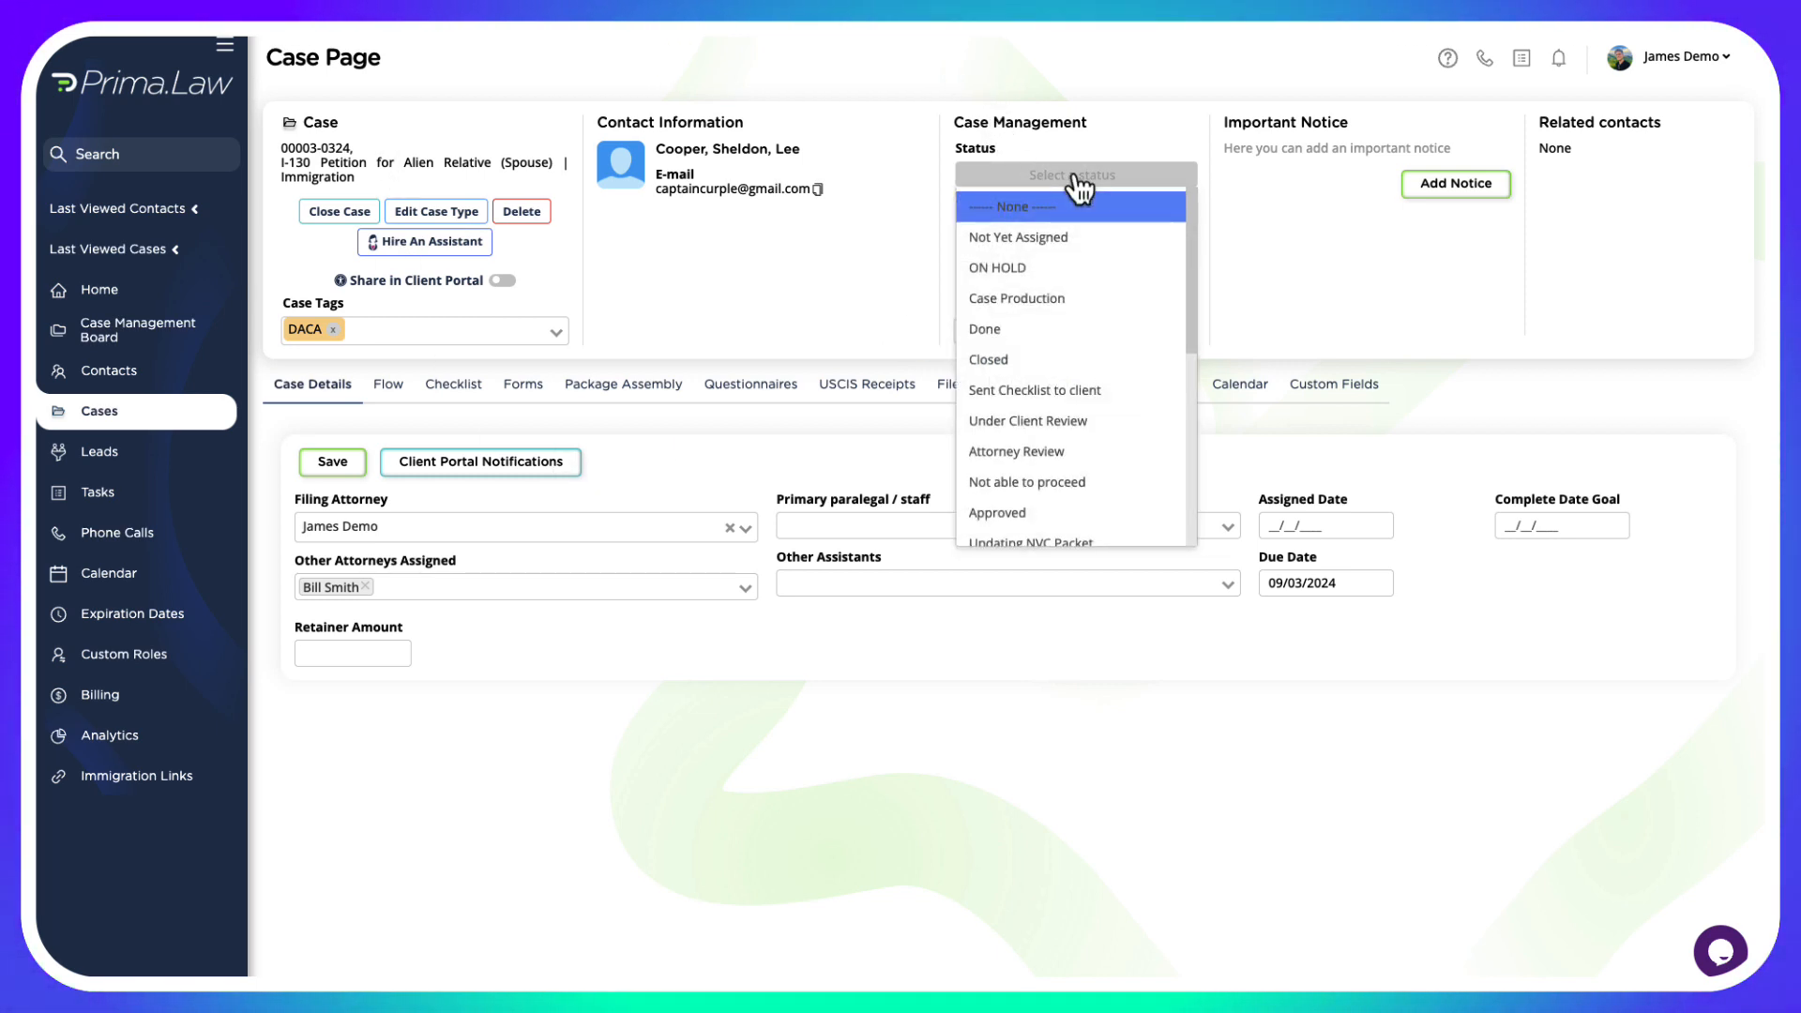
{"action": "left_click", "coordinate": [1047, 248]}
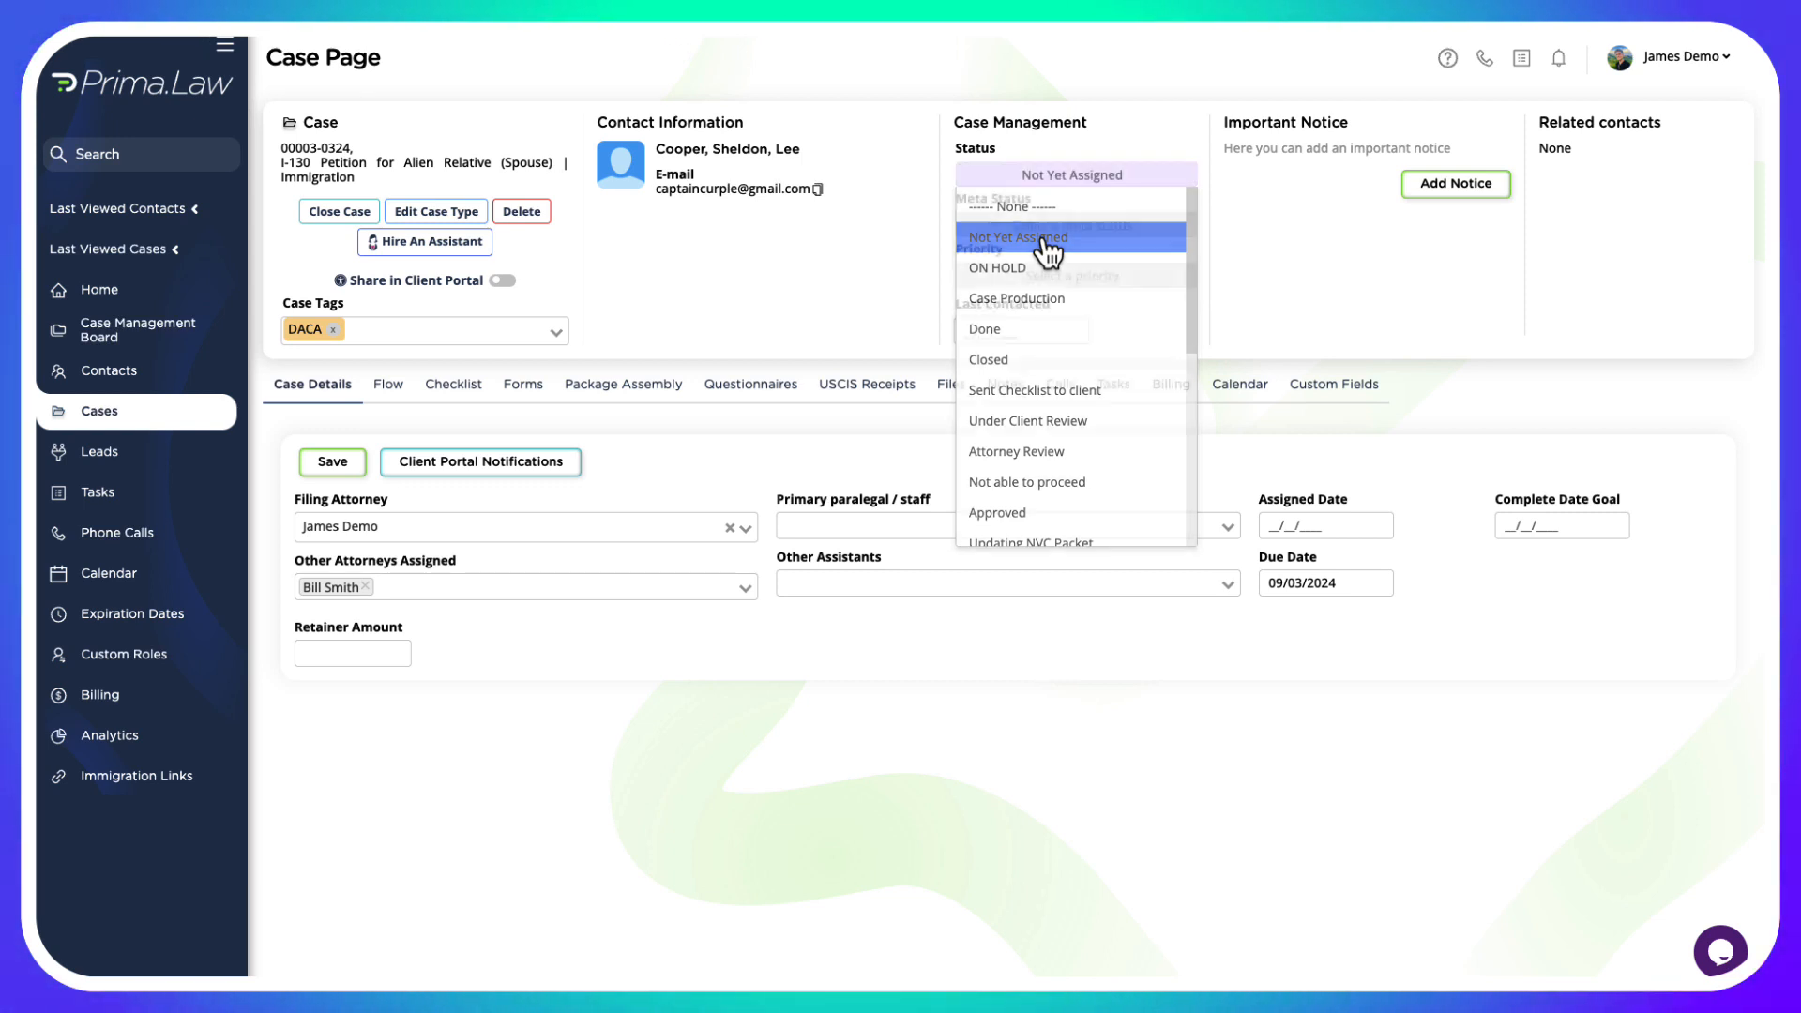
{"action": "left_click", "coordinate": [1032, 230]}
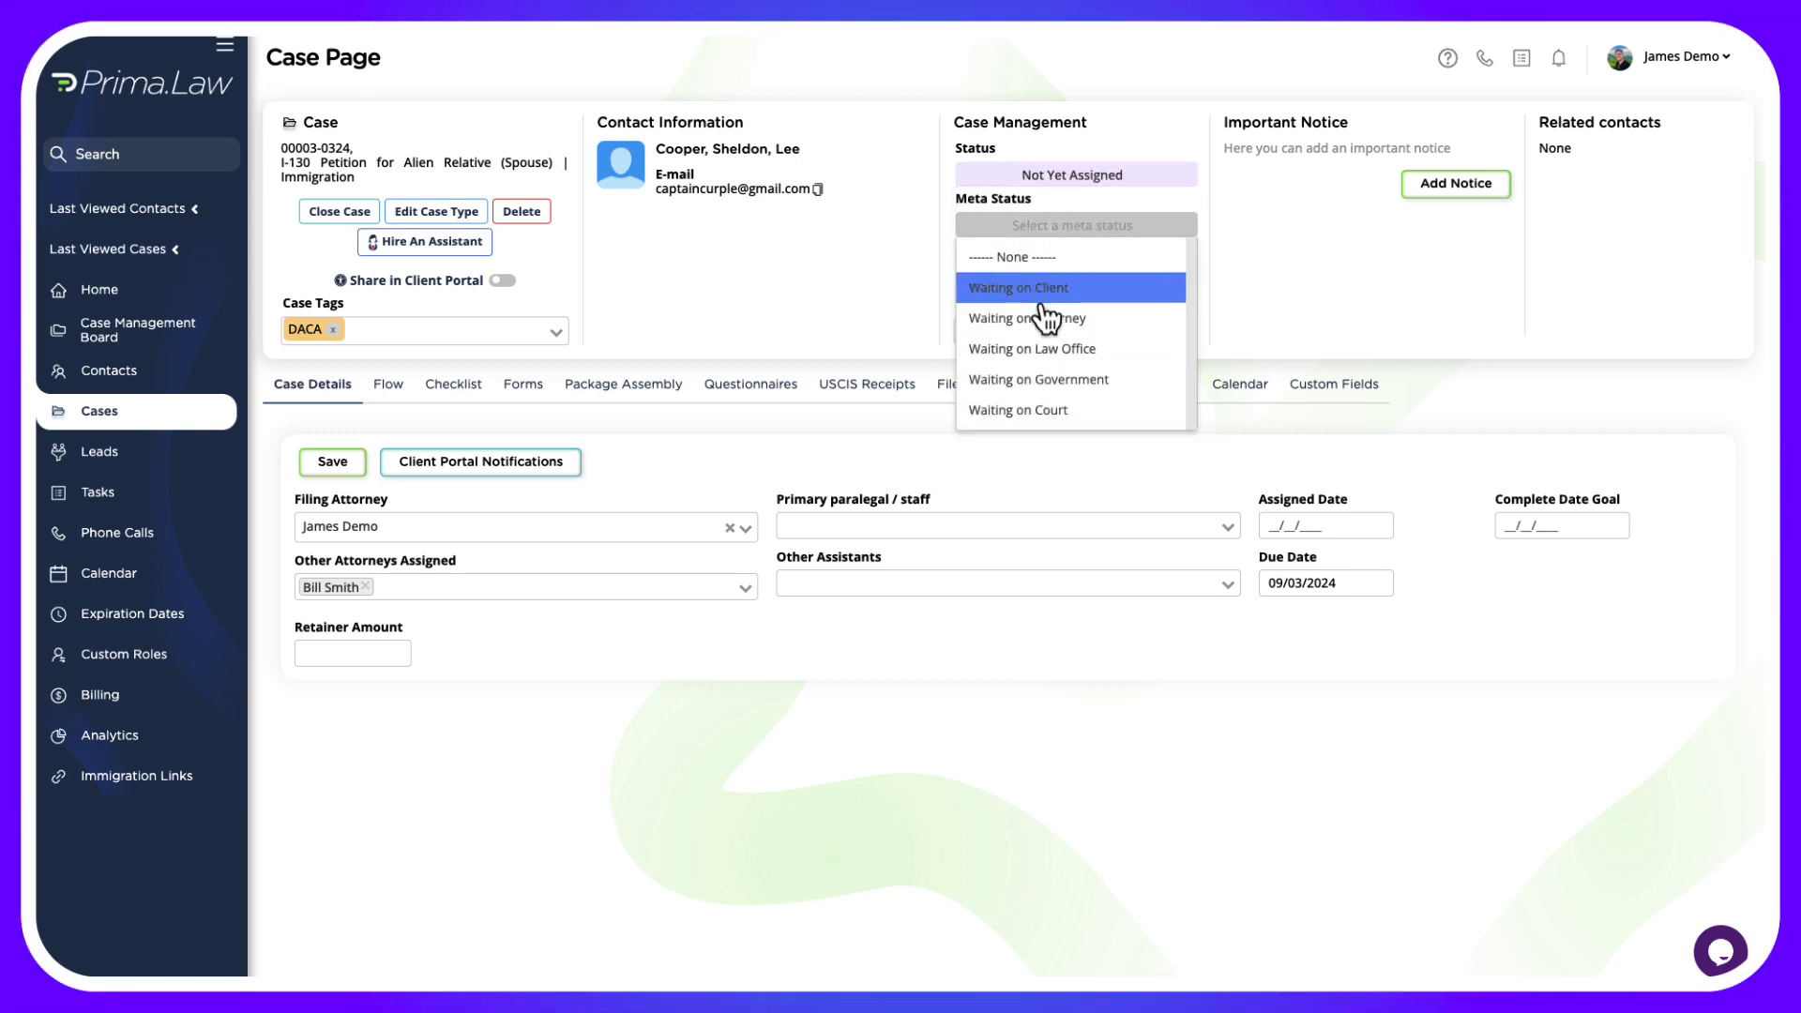
{"action": "left_click", "coordinate": [1063, 349]}
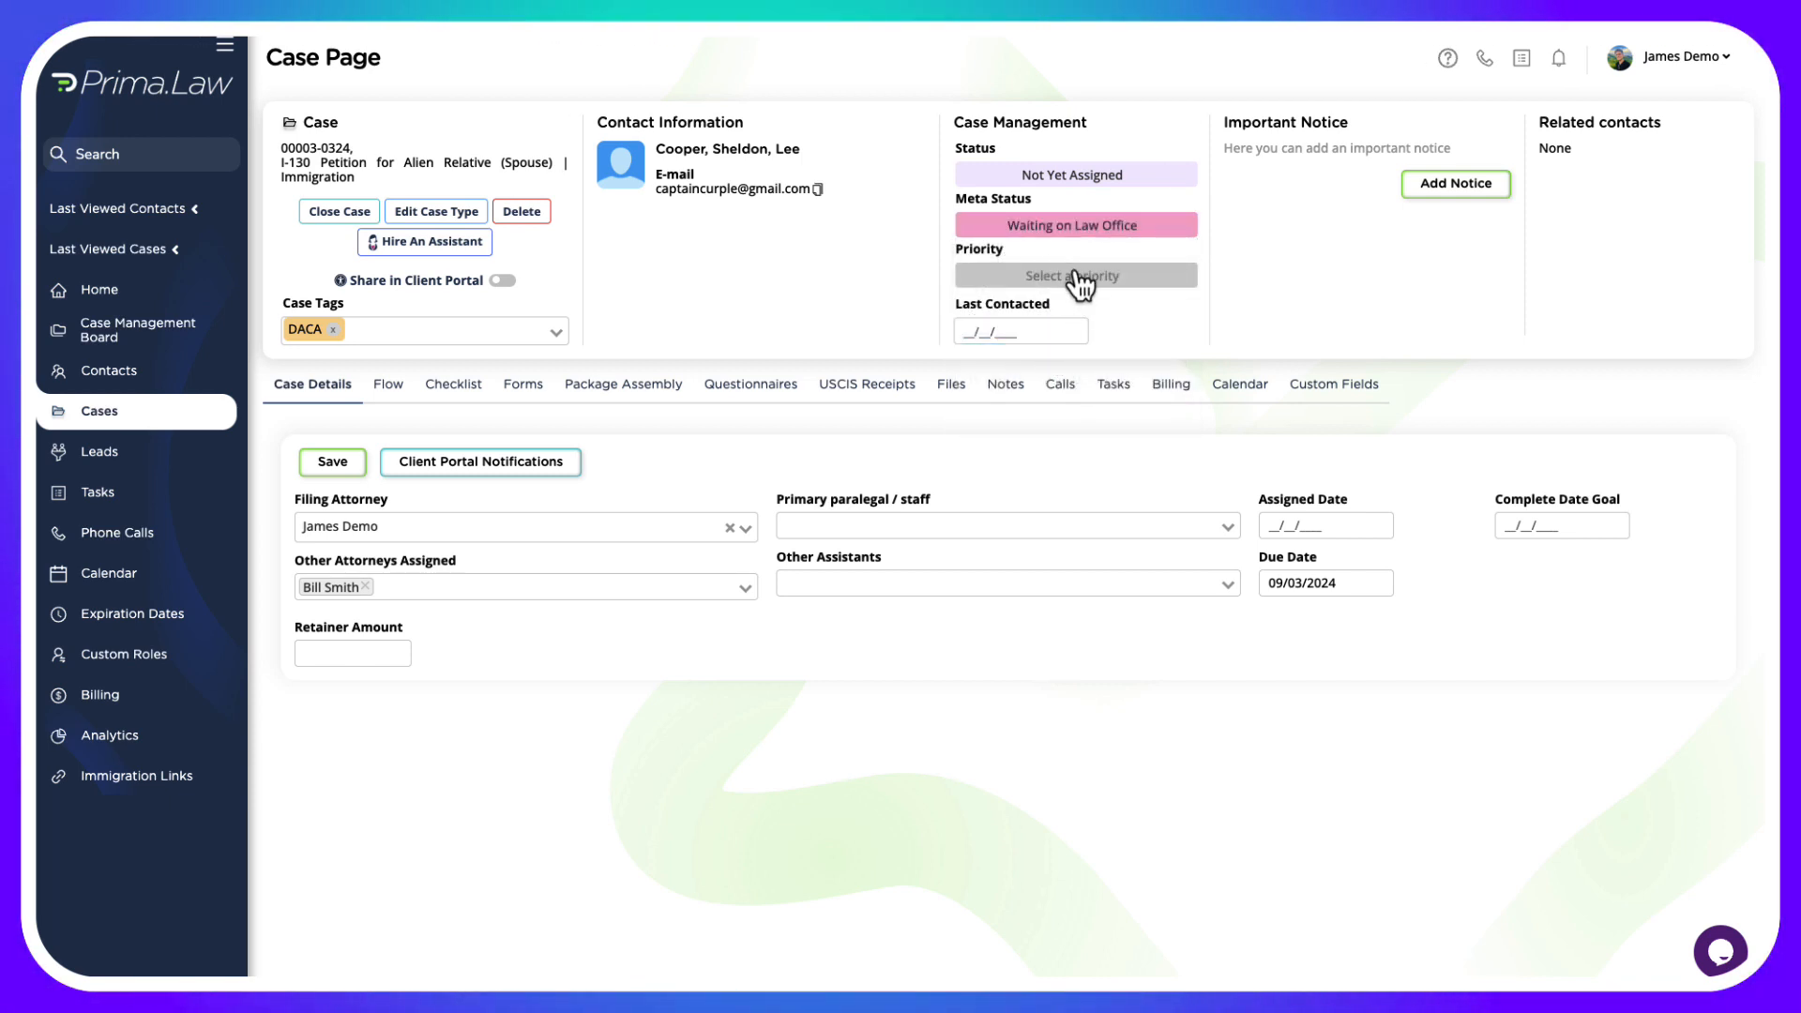
{"action": "left_click", "coordinate": [1080, 278]}
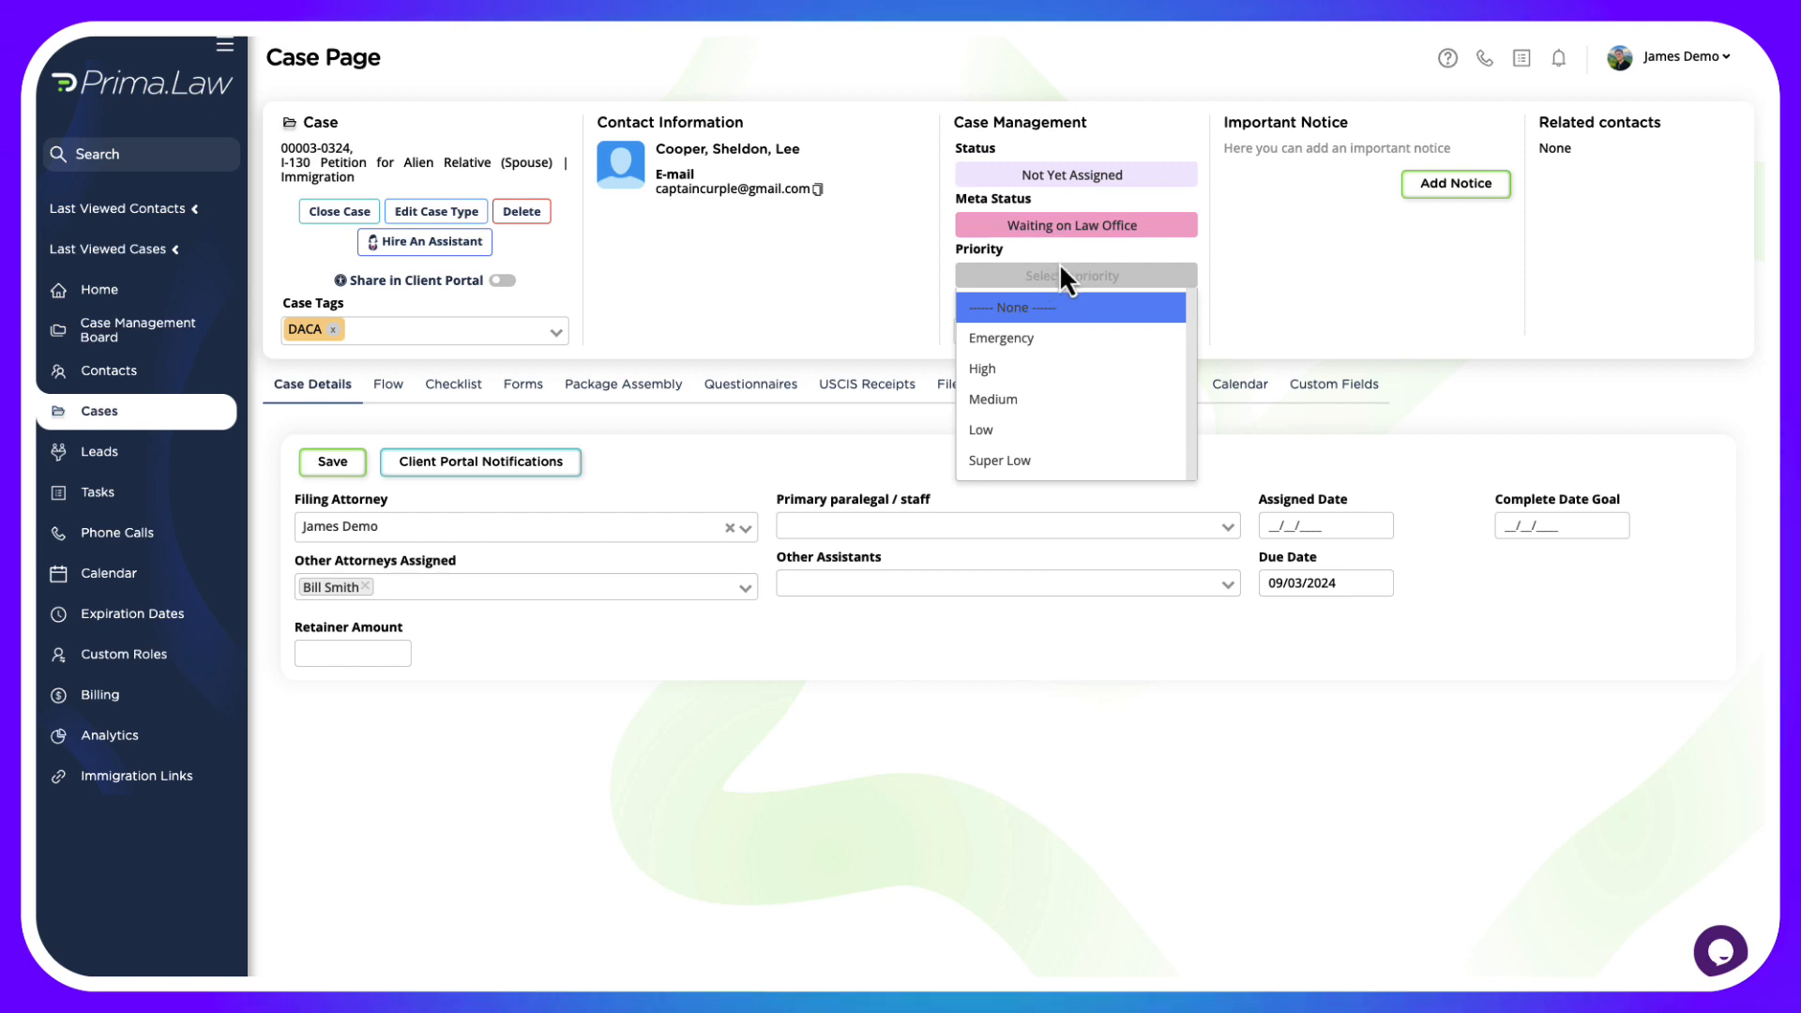
{"action": "left_click", "coordinate": [1027, 399]}
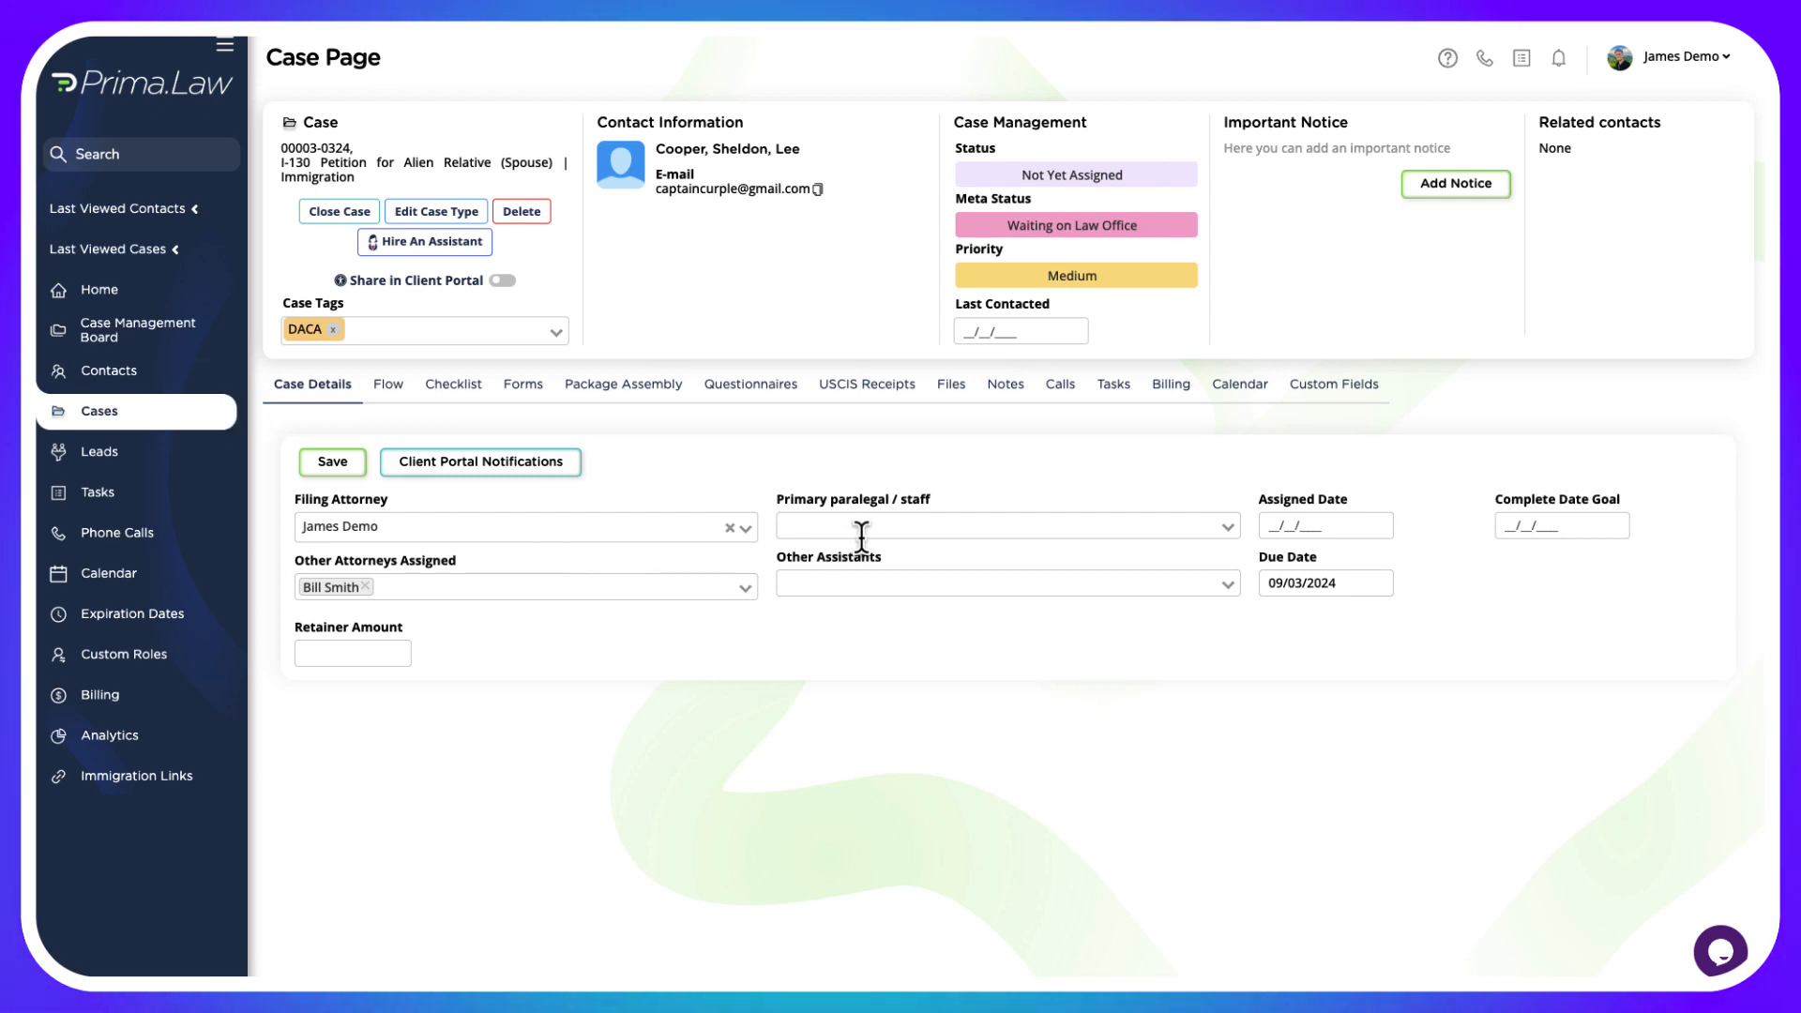
Step: Mark the flow items Provide Checklist, Case Interview and Receive documents from Client complete, and clear the last two again
{"action": "left_click", "coordinate": [389, 402]}
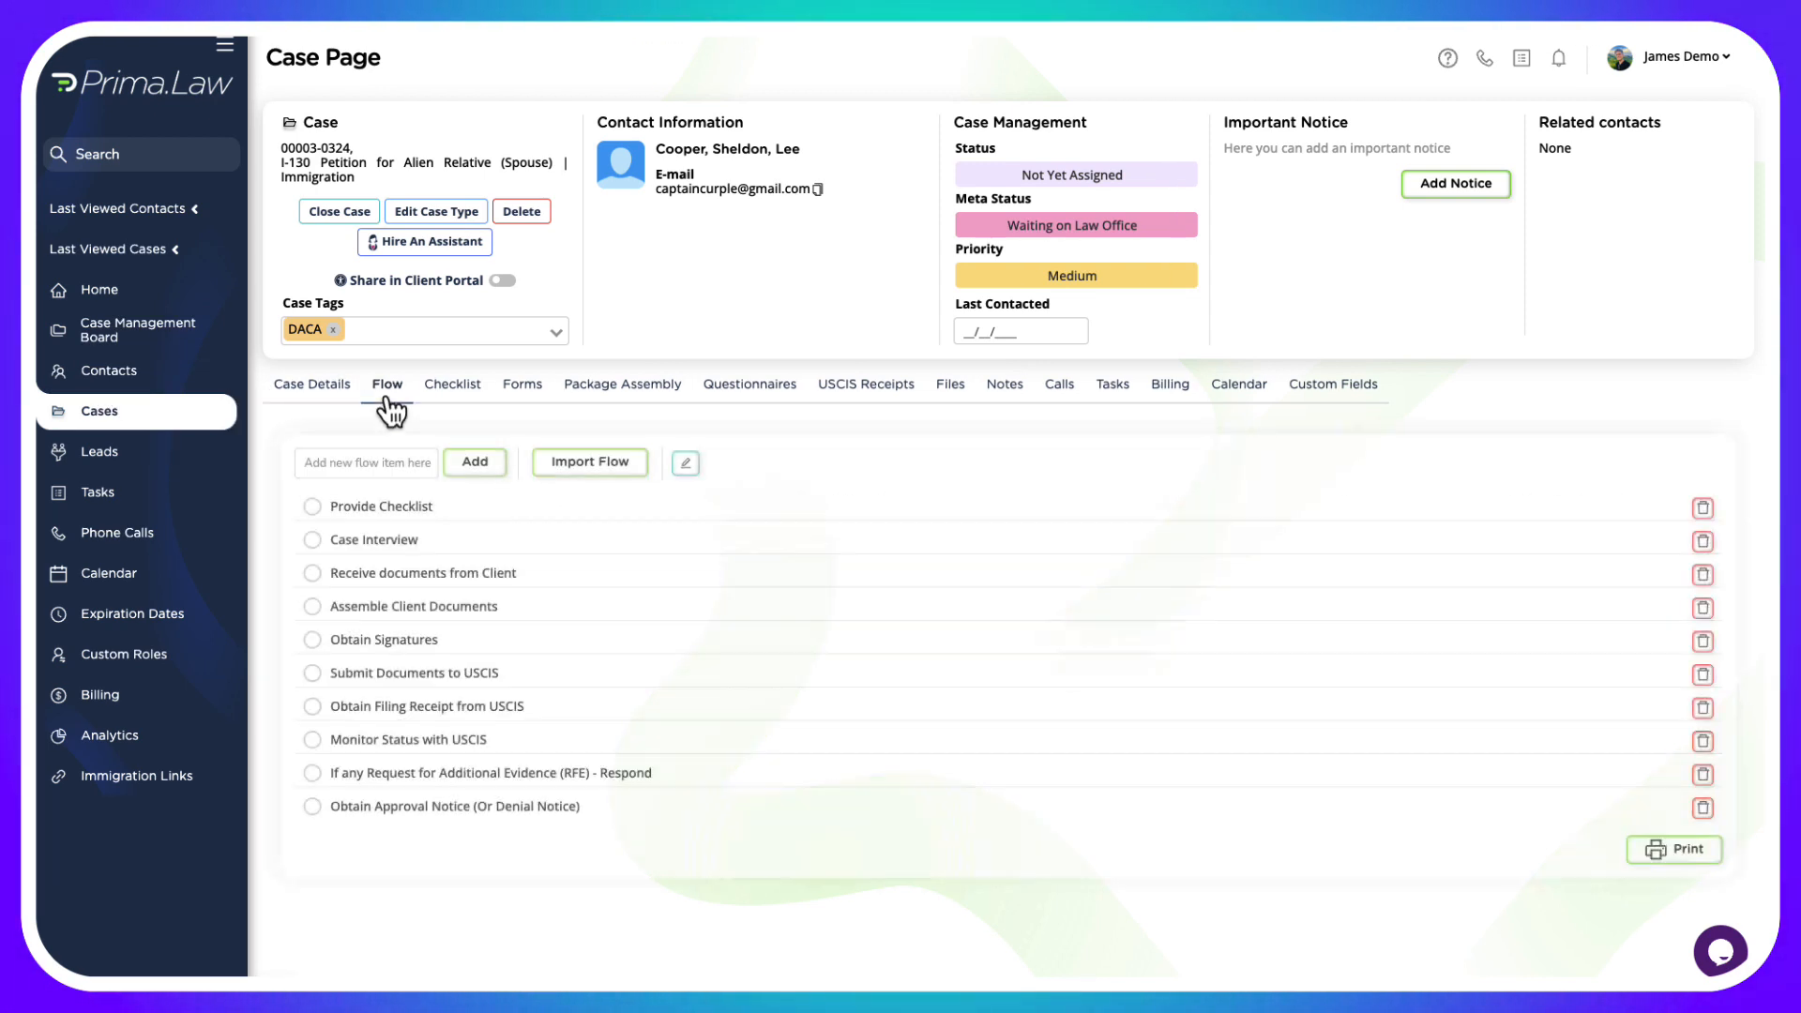
{"action": "left_click", "coordinate": [316, 508]}
{"action": "left_click", "coordinate": [314, 540]}
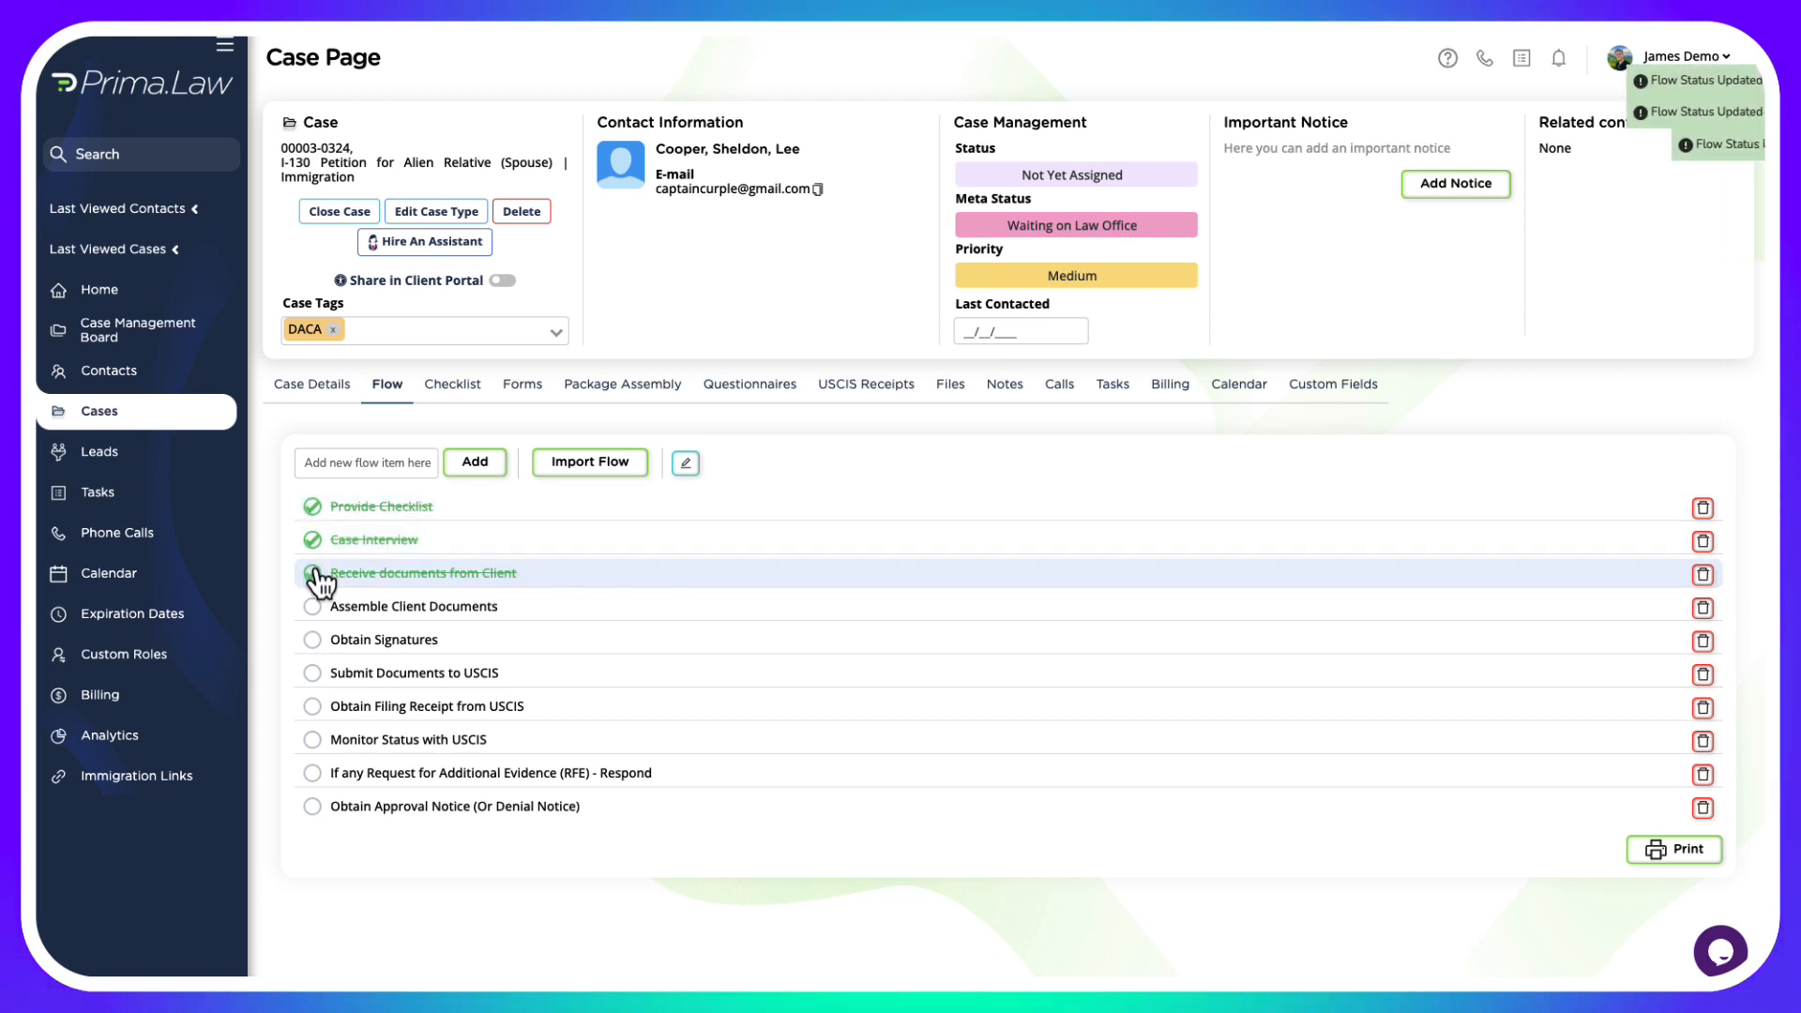
{"action": "left_click", "coordinate": [312, 573]}
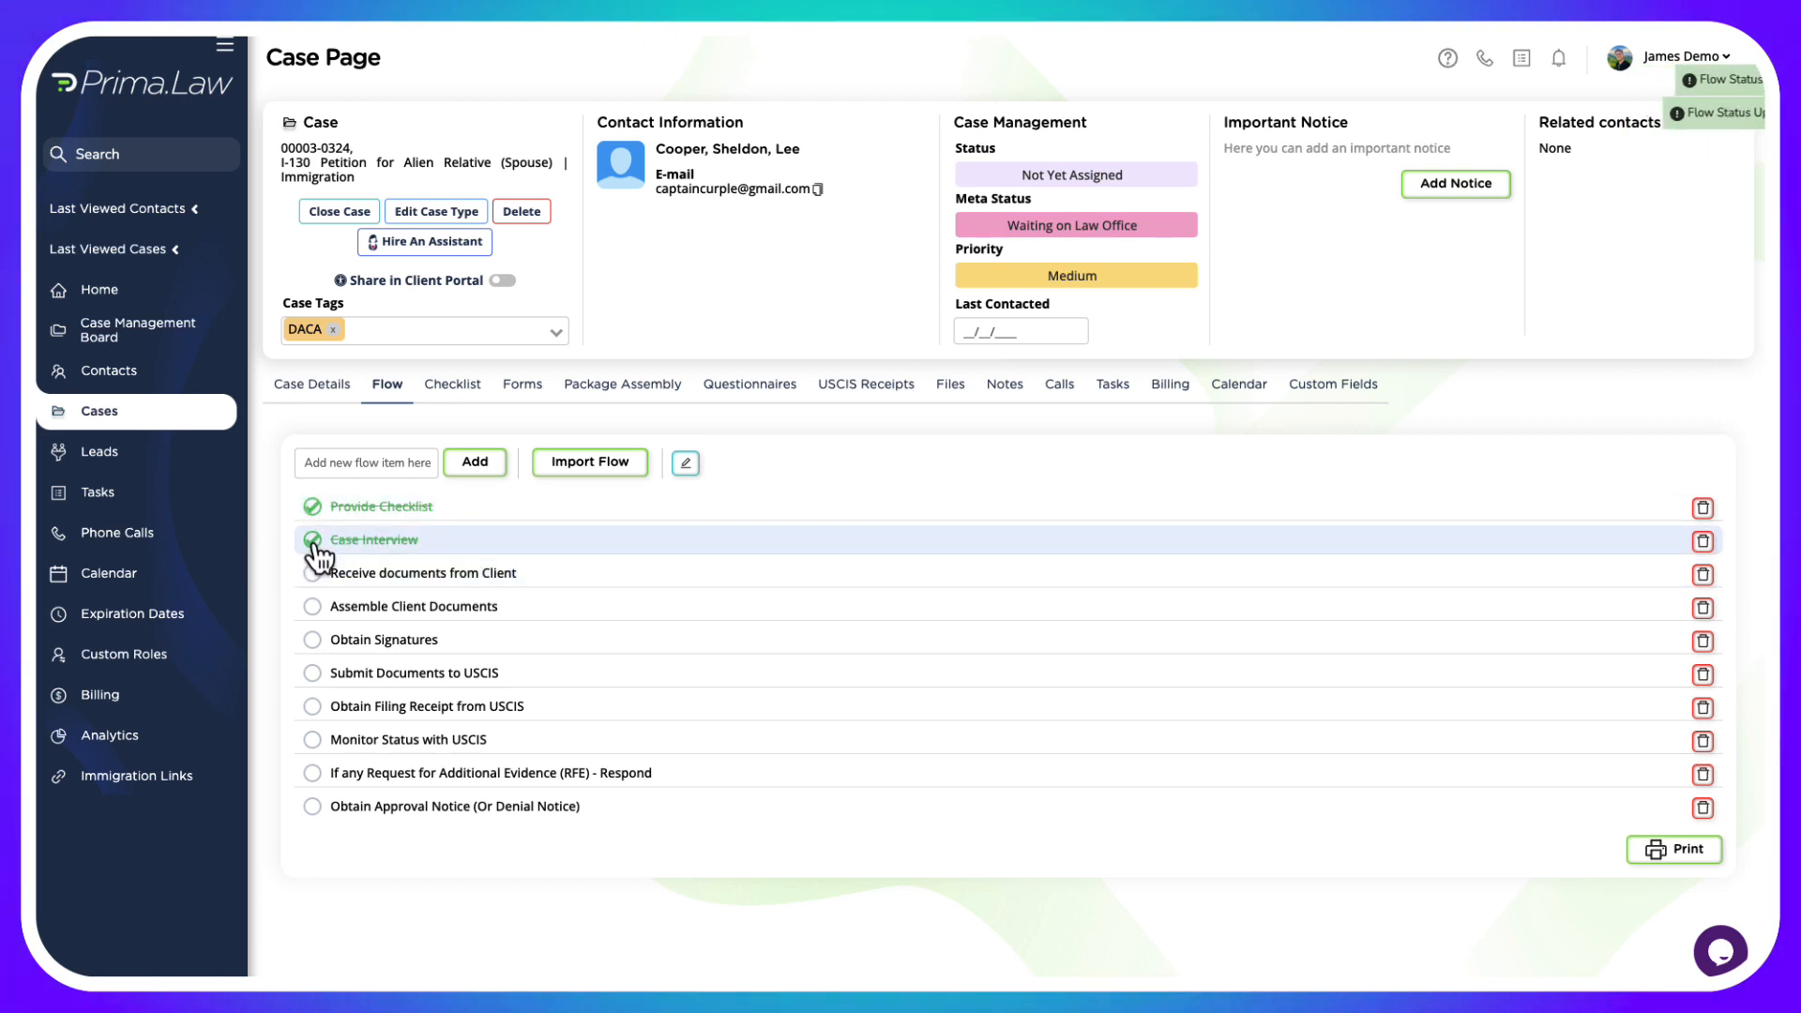
{"action": "left_click", "coordinate": [312, 541]}
Step: Open the case's checklist and review the listed fee, photo and document requirements
{"action": "left_click", "coordinate": [464, 392]}
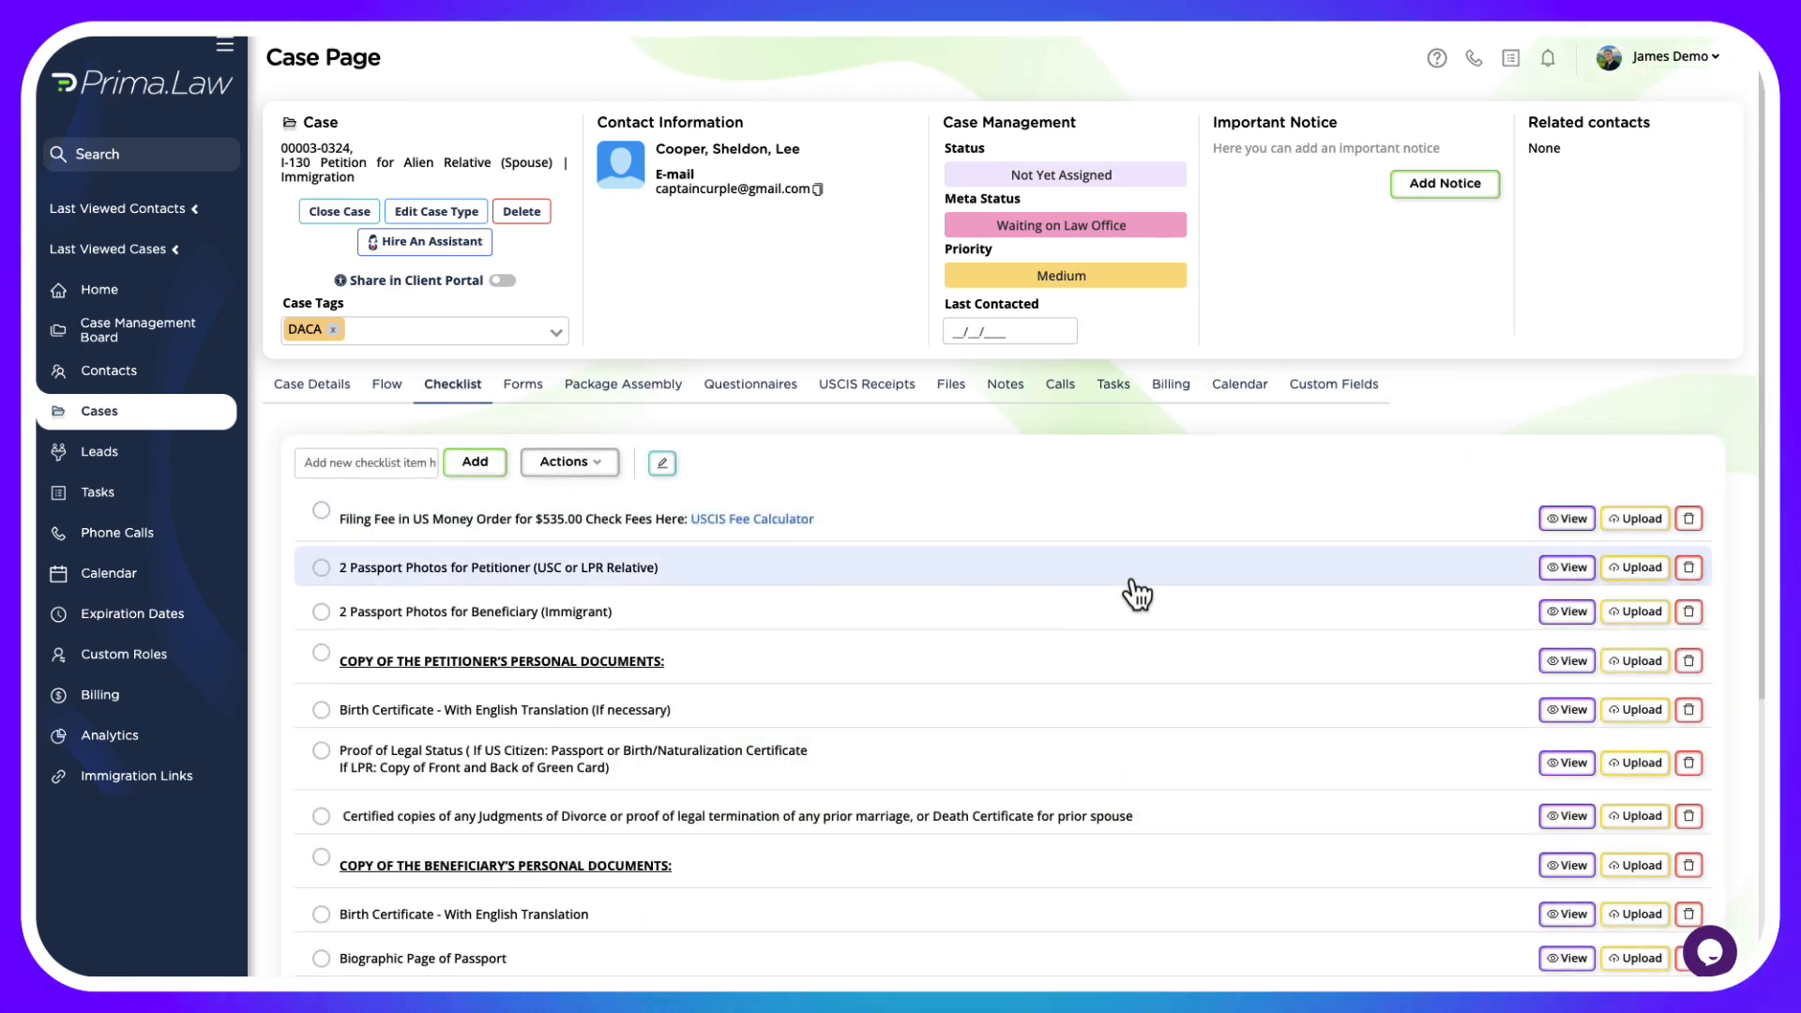
{"action": "scroll", "coordinate": [1062, 544], "scroll_direction": "down", "scroll_amount": 2}
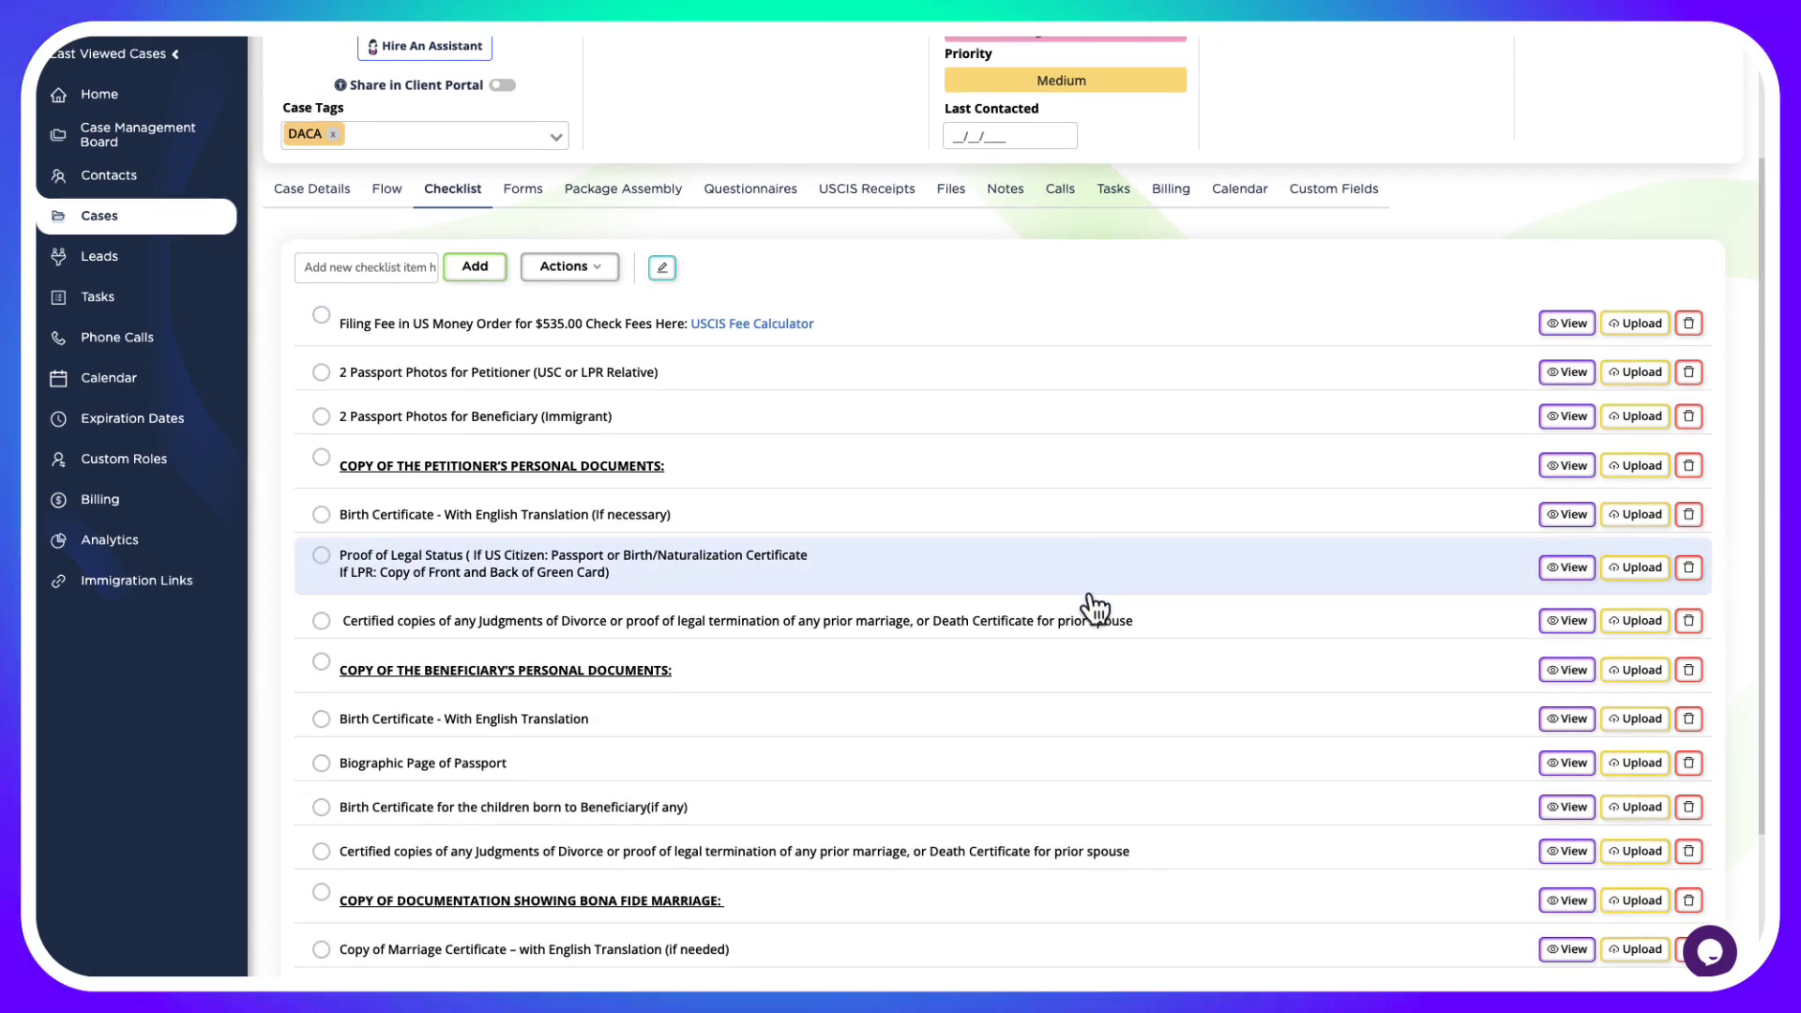
{"action": "scroll", "coordinate": [1030, 531], "scroll_direction": "up", "scroll_amount": 1}
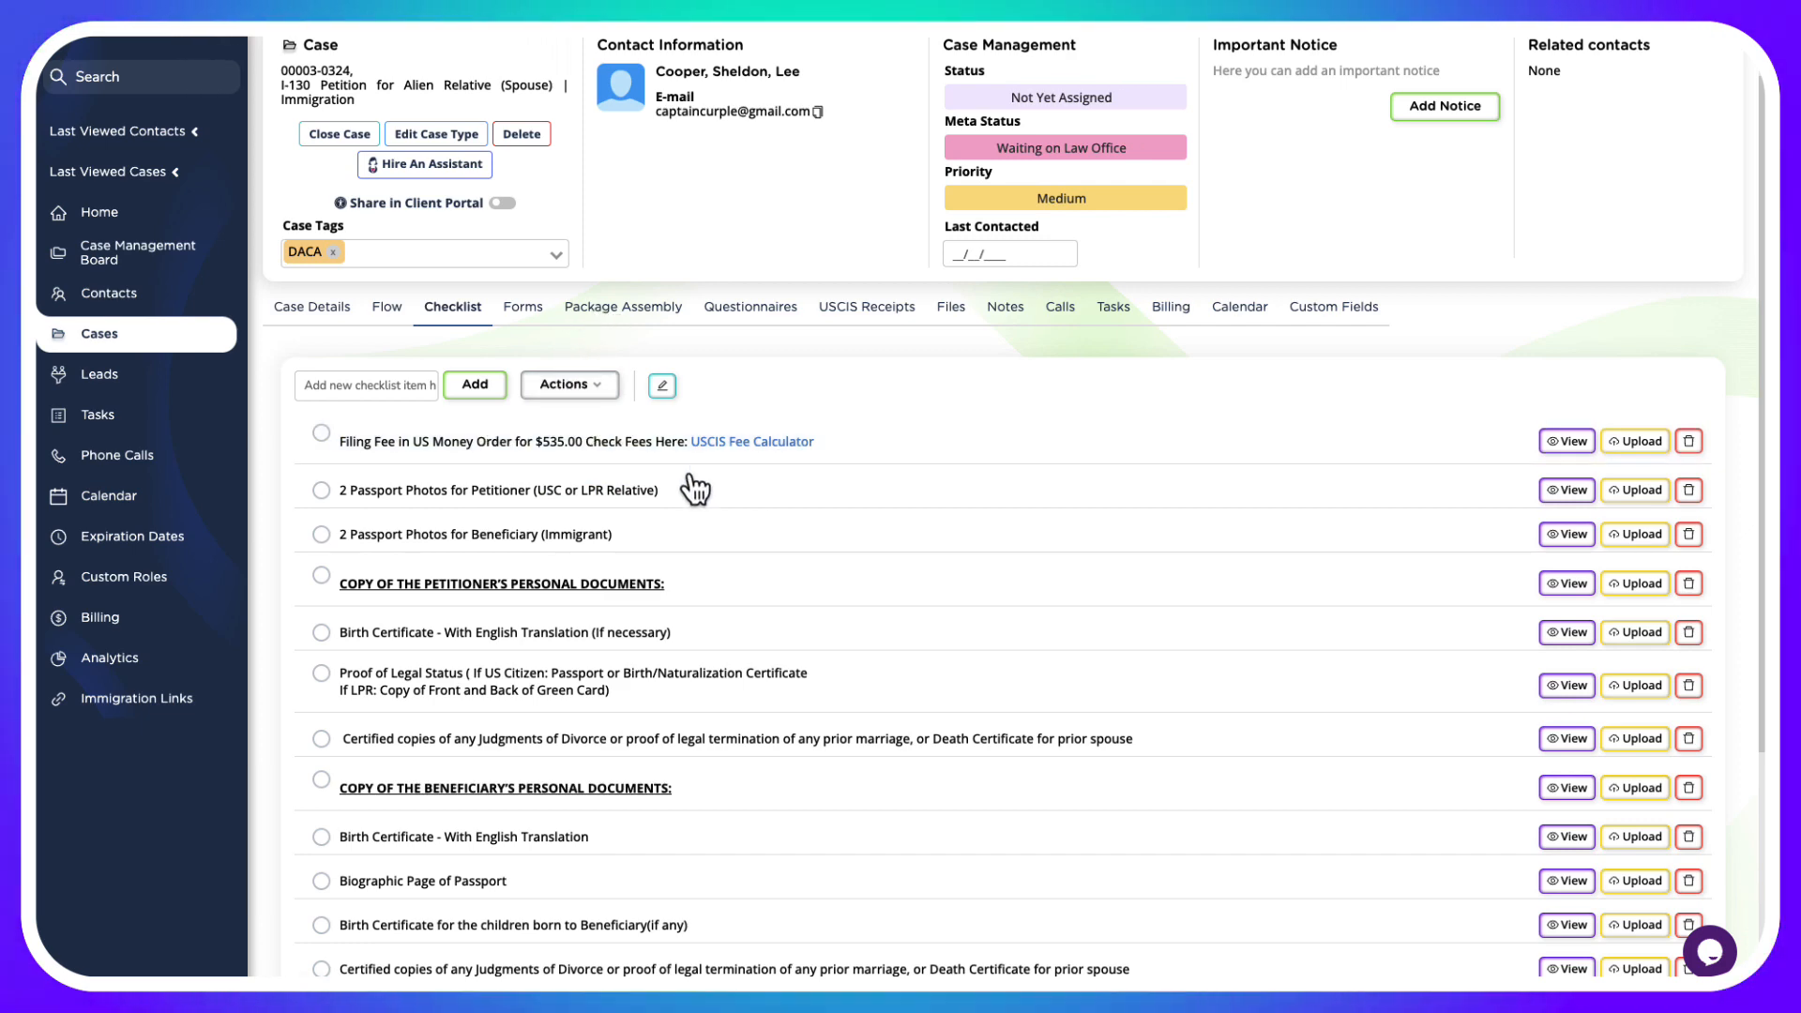
Step: Look through the remaining checklist items and the list of immigration forms attached to the case
{"action": "scroll", "coordinate": [1379, 490], "scroll_direction": "down", "scroll_amount": 1}
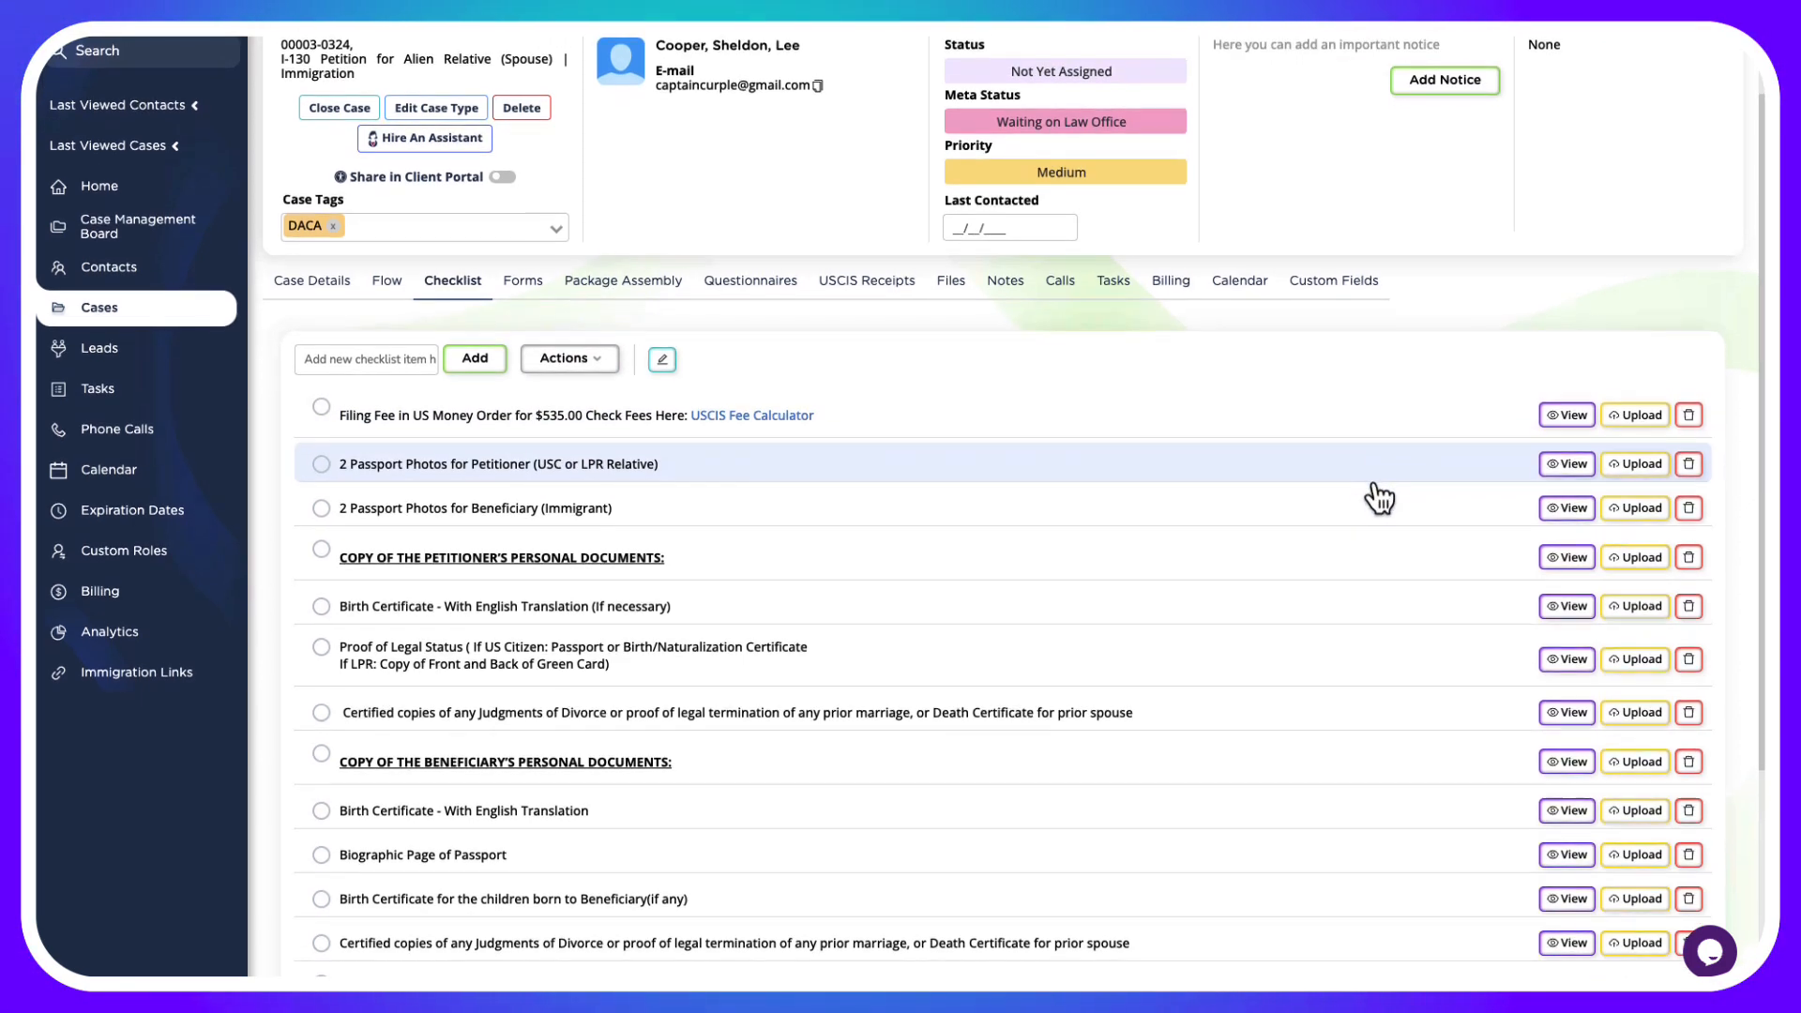
{"action": "scroll", "coordinate": [1349, 469], "scroll_direction": "up", "scroll_amount": 3}
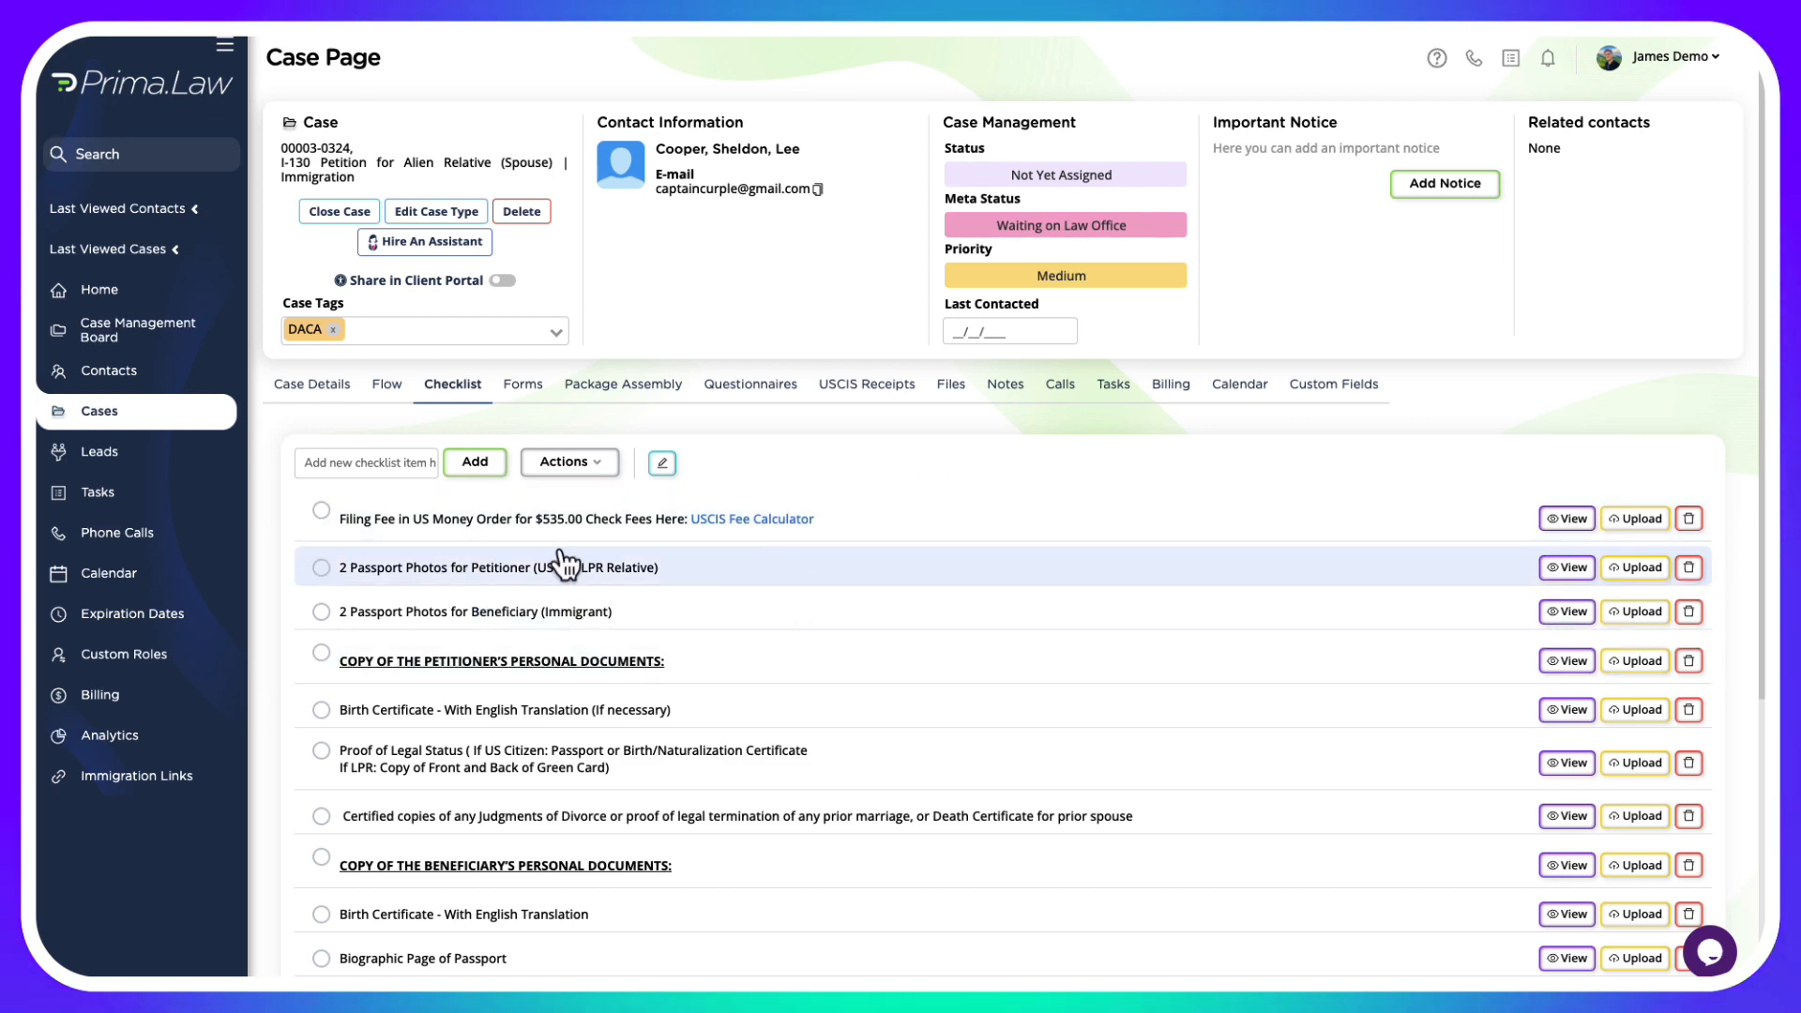
{"action": "left_click", "coordinate": [519, 386]}
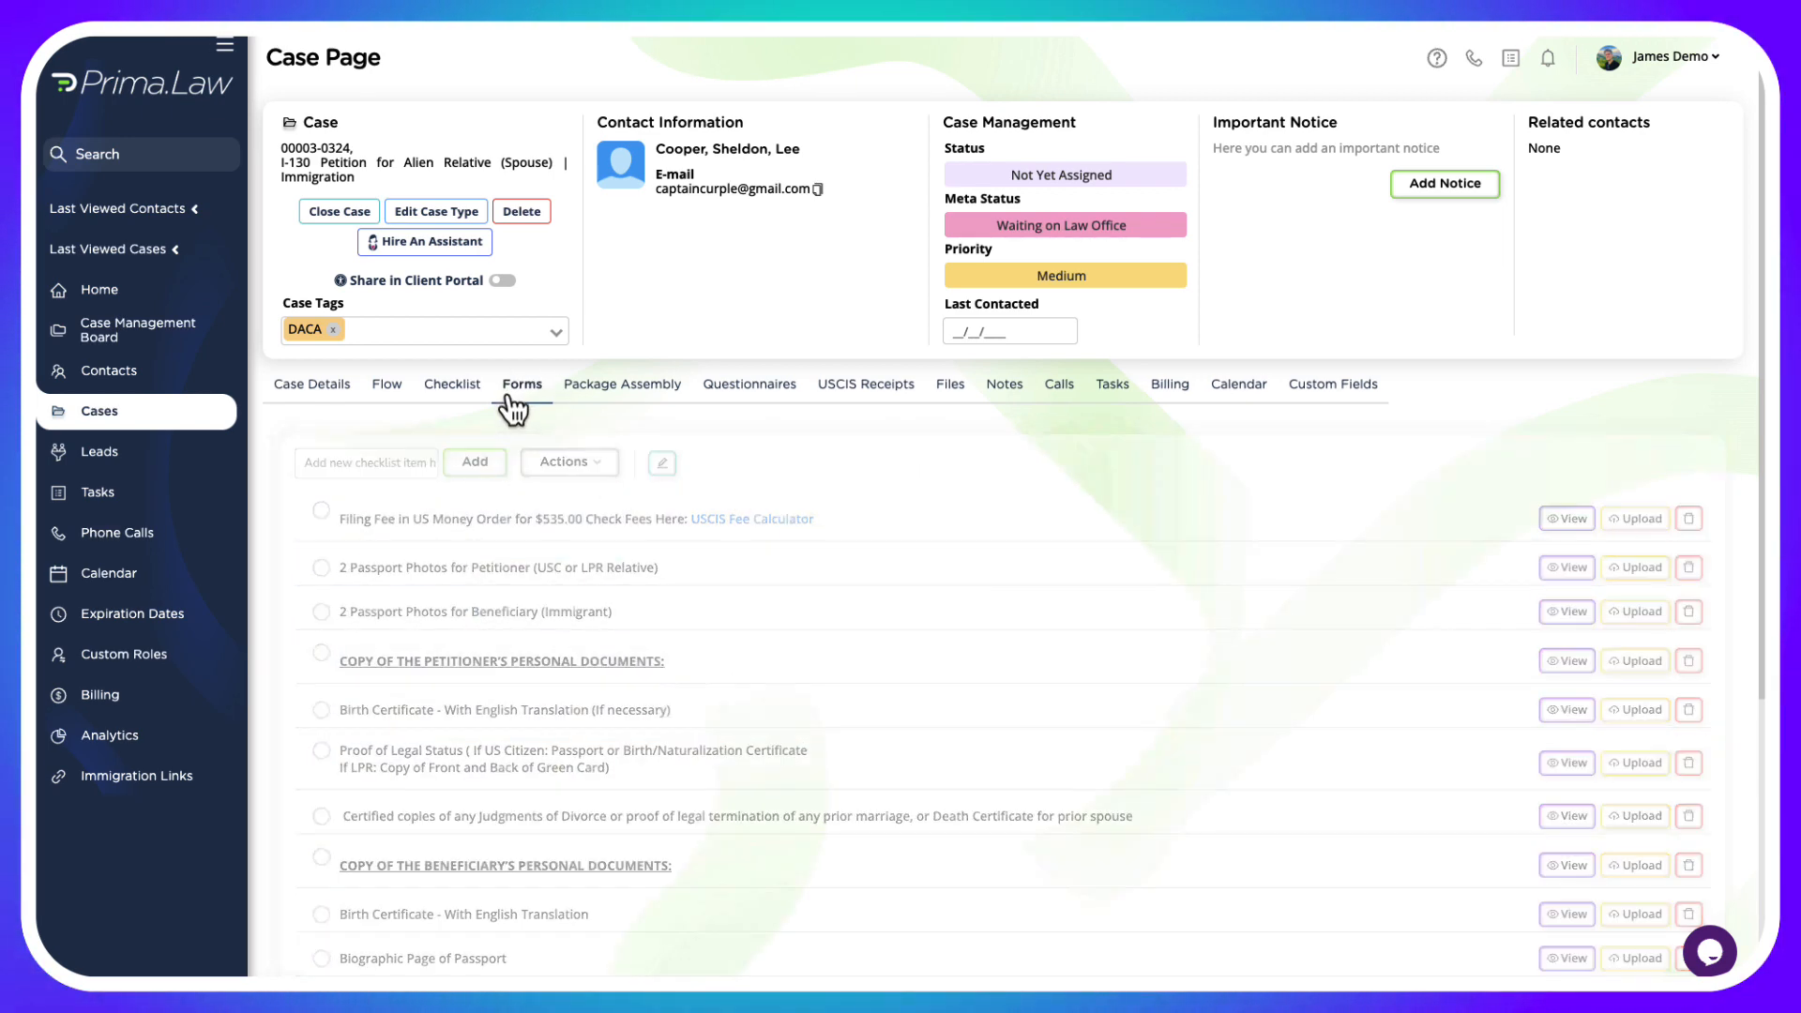
{"action": "scroll", "coordinate": [809, 502], "scroll_direction": "down", "scroll_amount": 3}
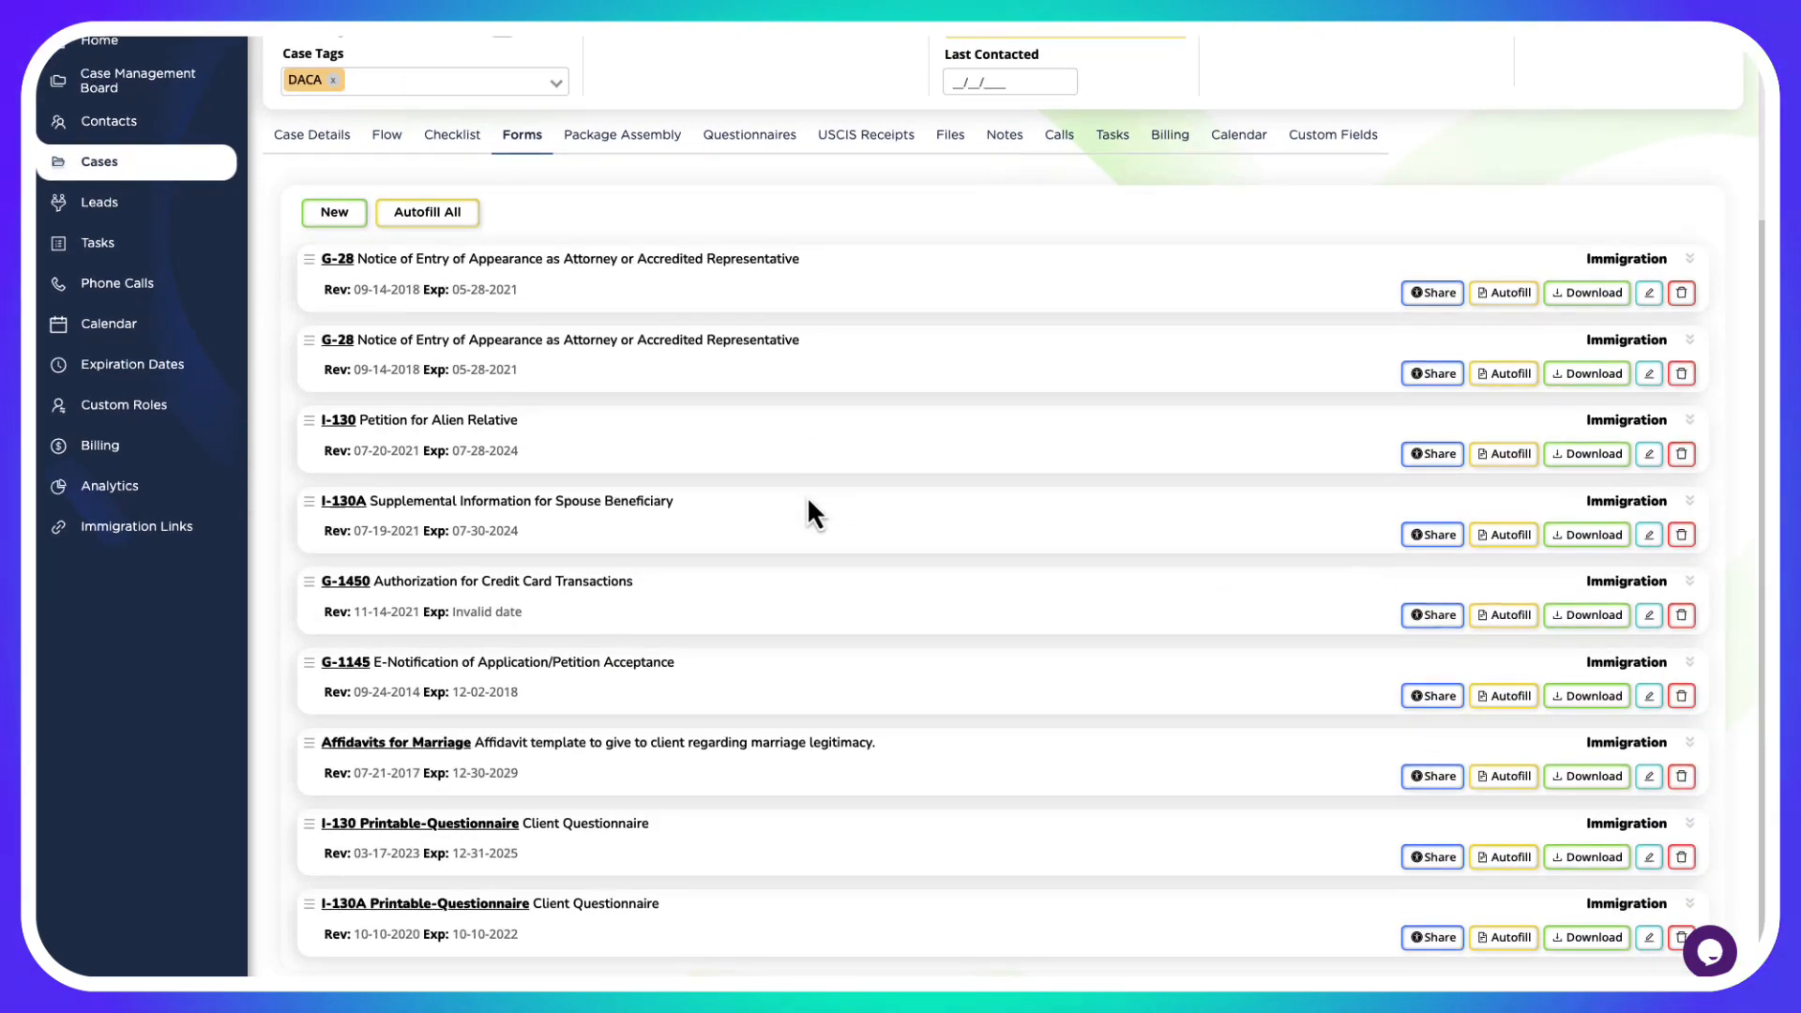
{"action": "scroll", "coordinate": [813, 507], "scroll_direction": "up", "scroll_amount": 3}
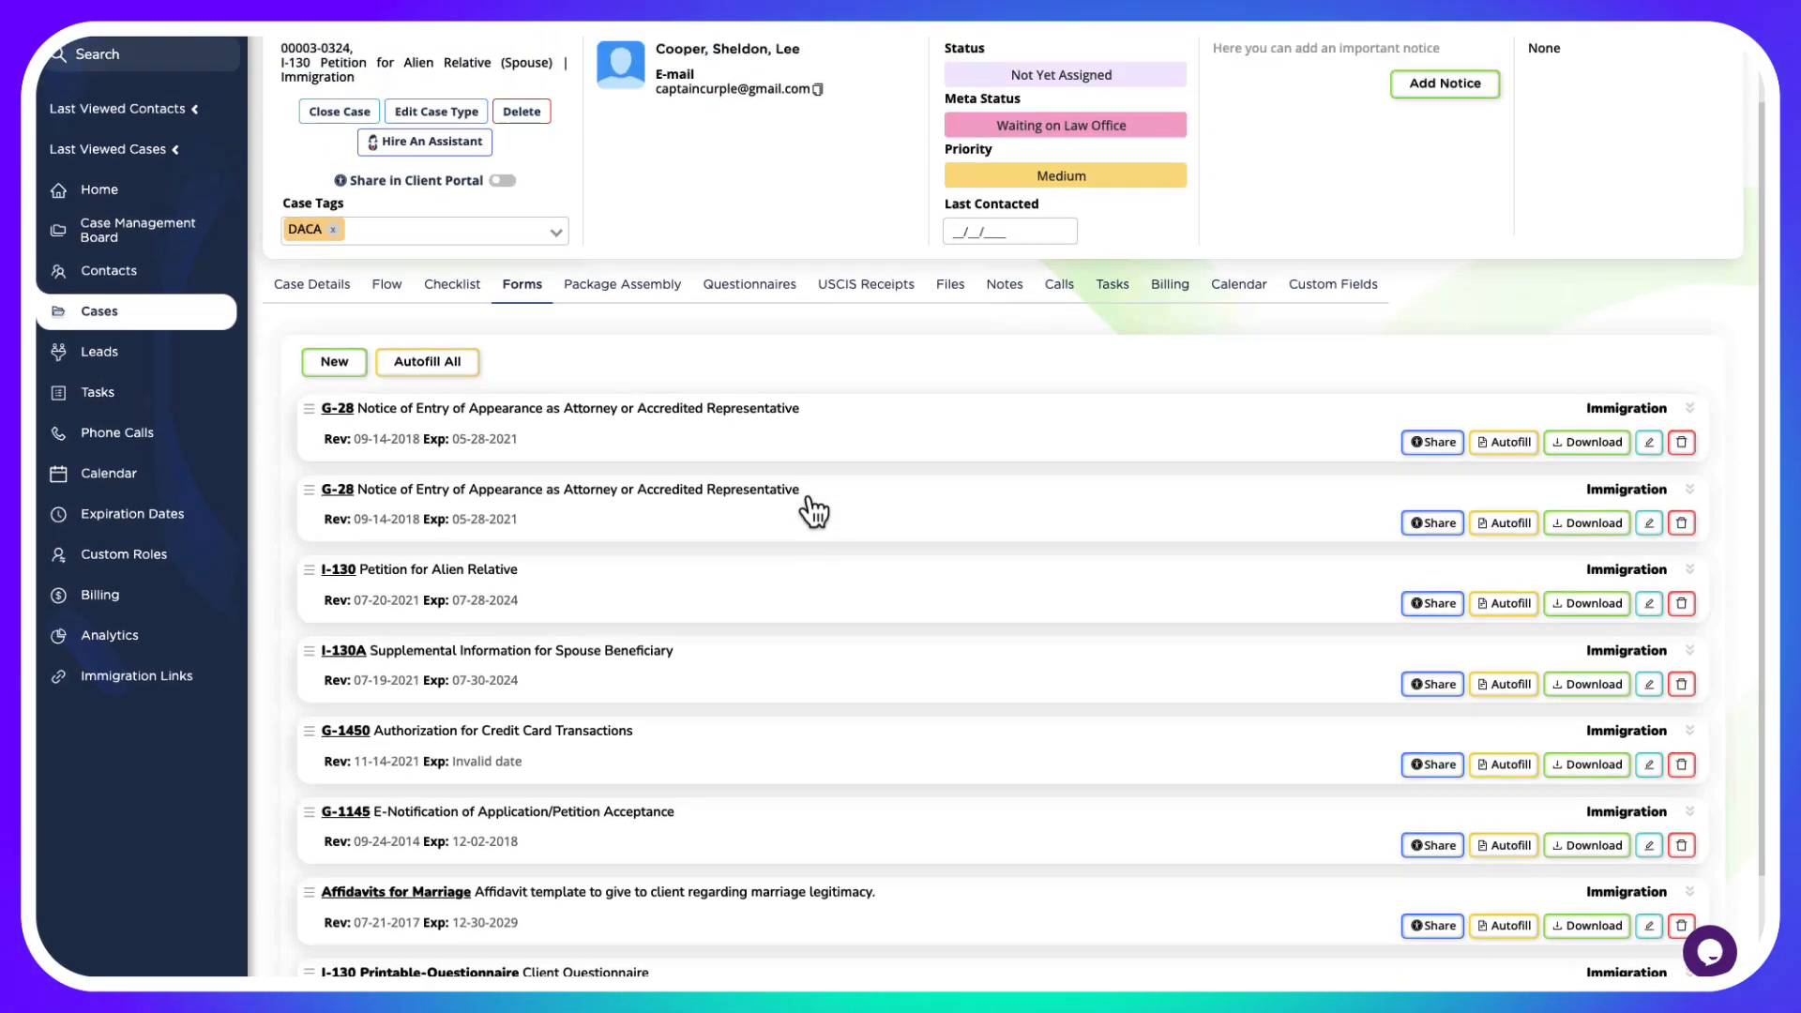
Step: View the package assembly section, and inspect the role and addendum options of the first G-28 form
{"action": "left_click", "coordinate": [647, 384]}
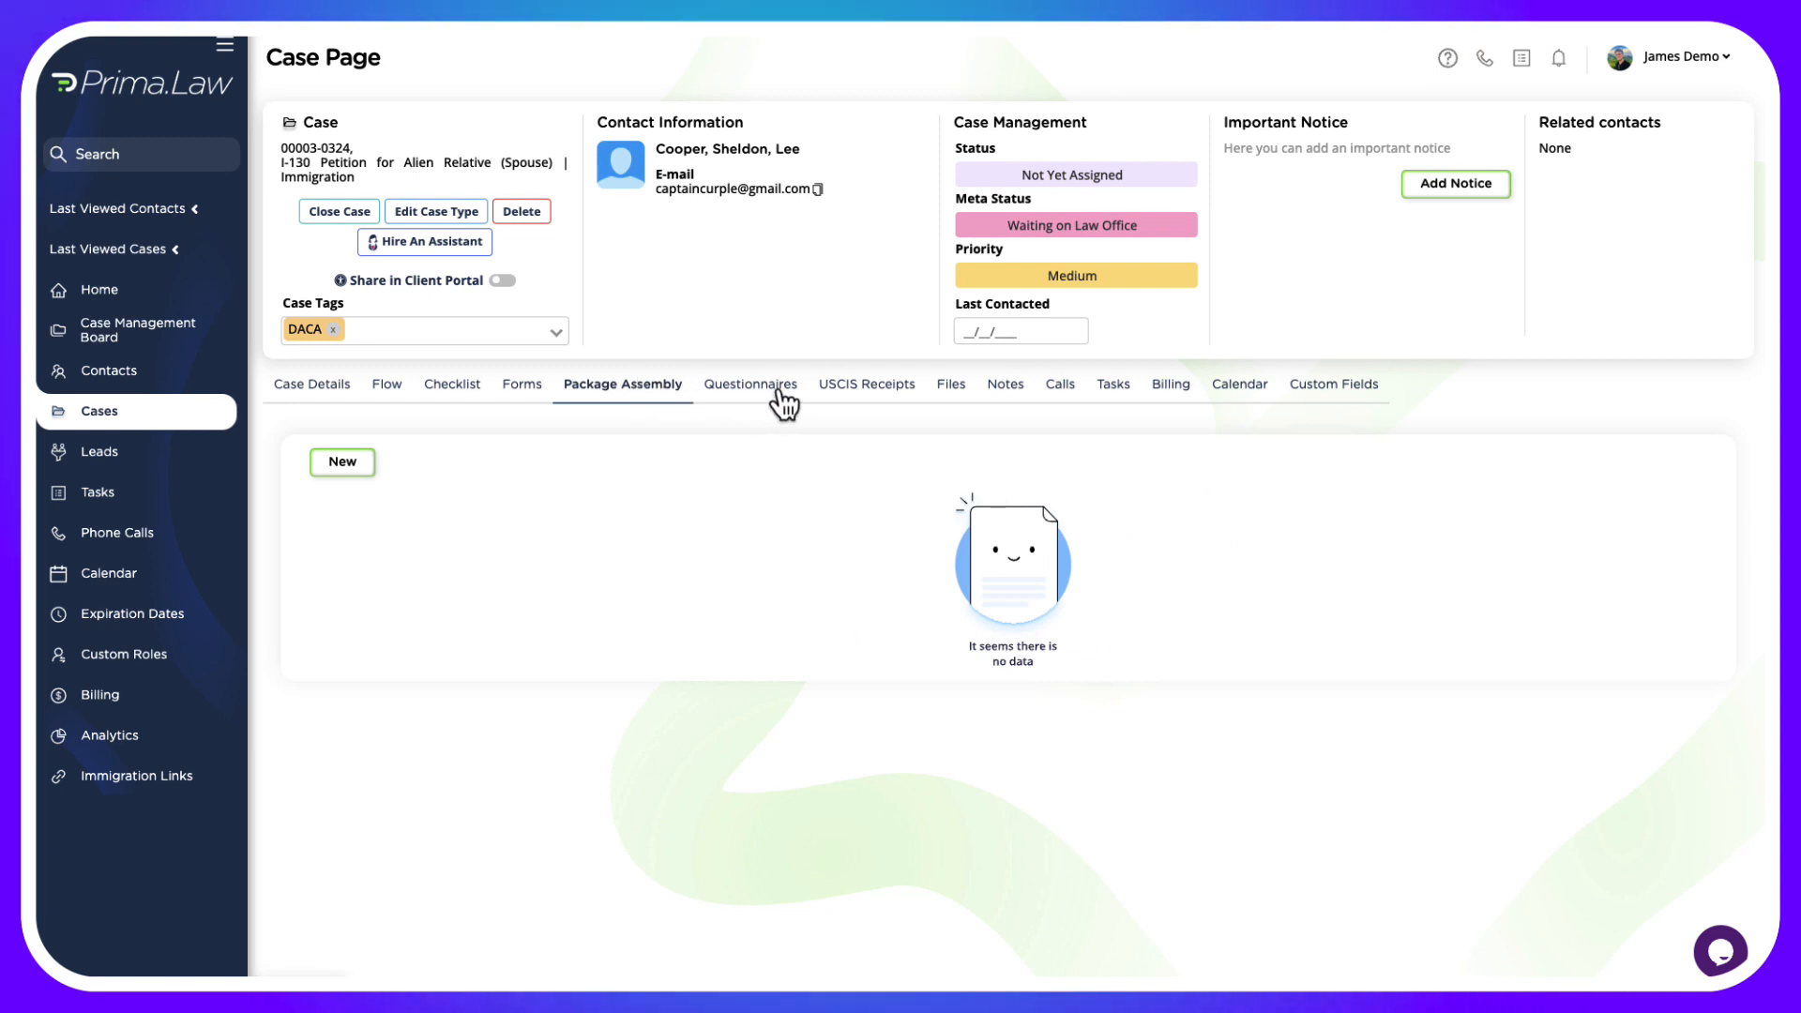
{"action": "left_click", "coordinate": [530, 392]}
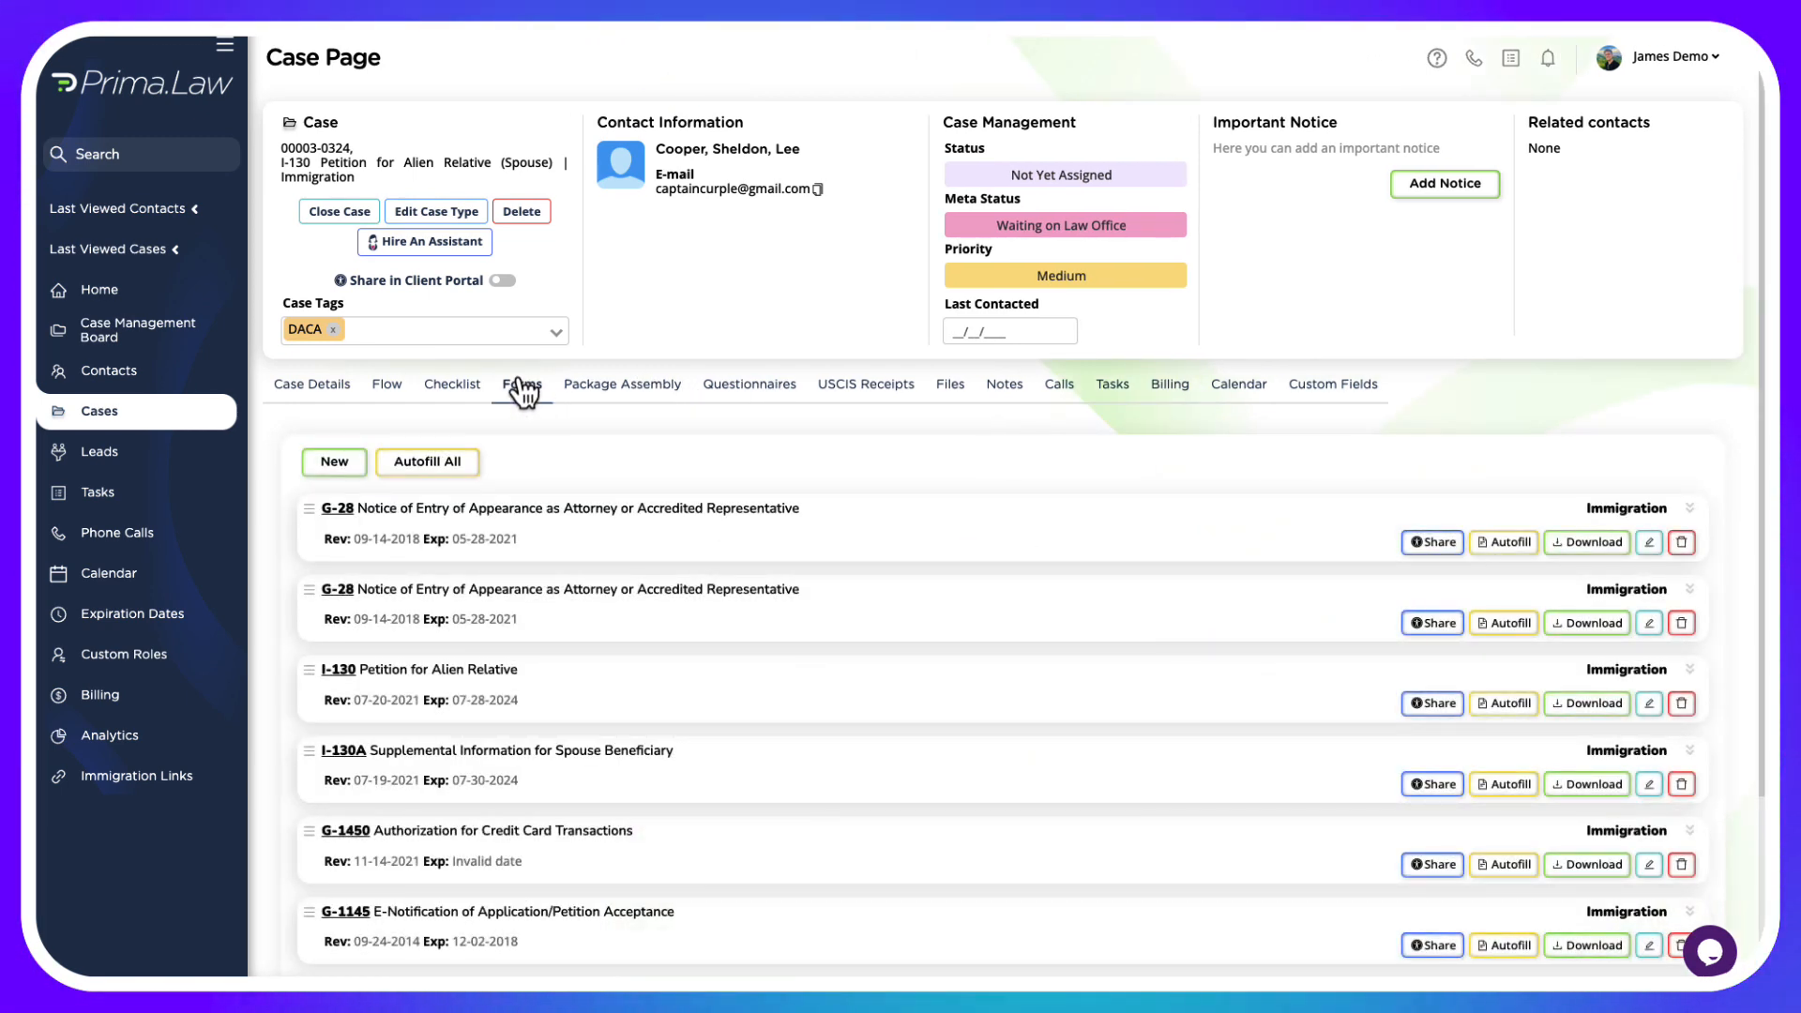
{"action": "left_click", "coordinate": [962, 516]}
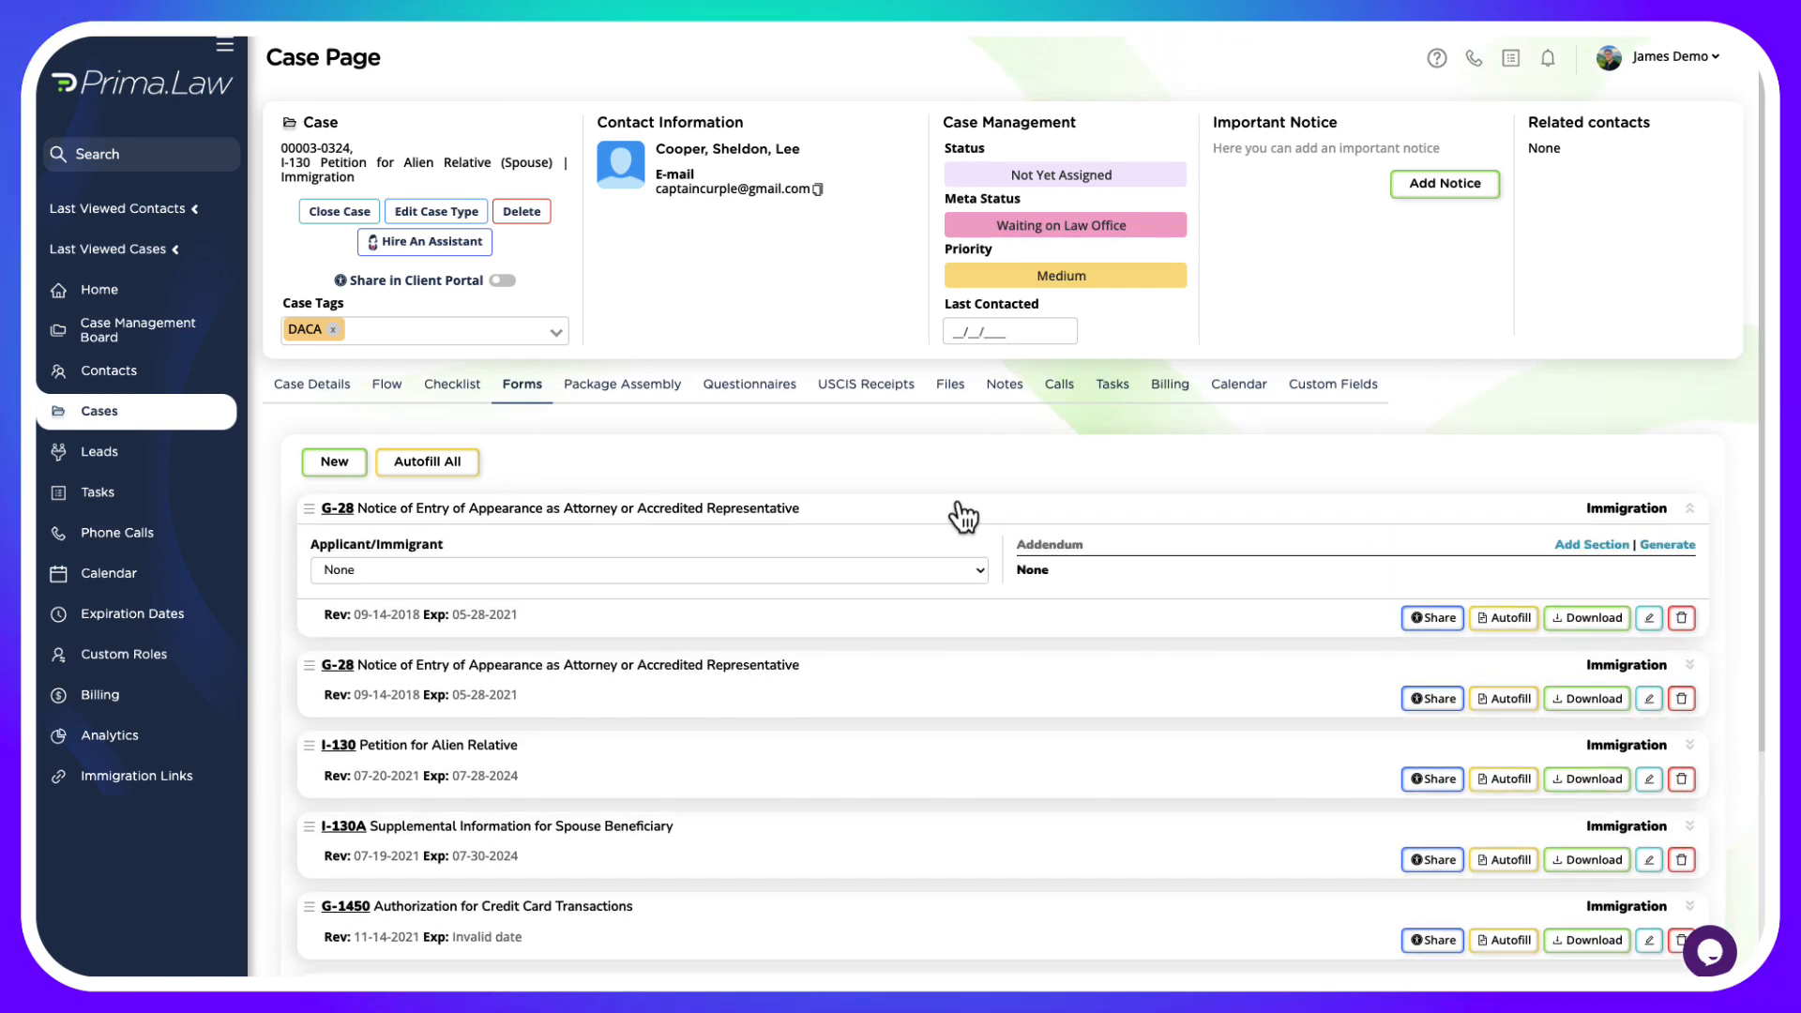
{"action": "left_click", "coordinate": [962, 516]}
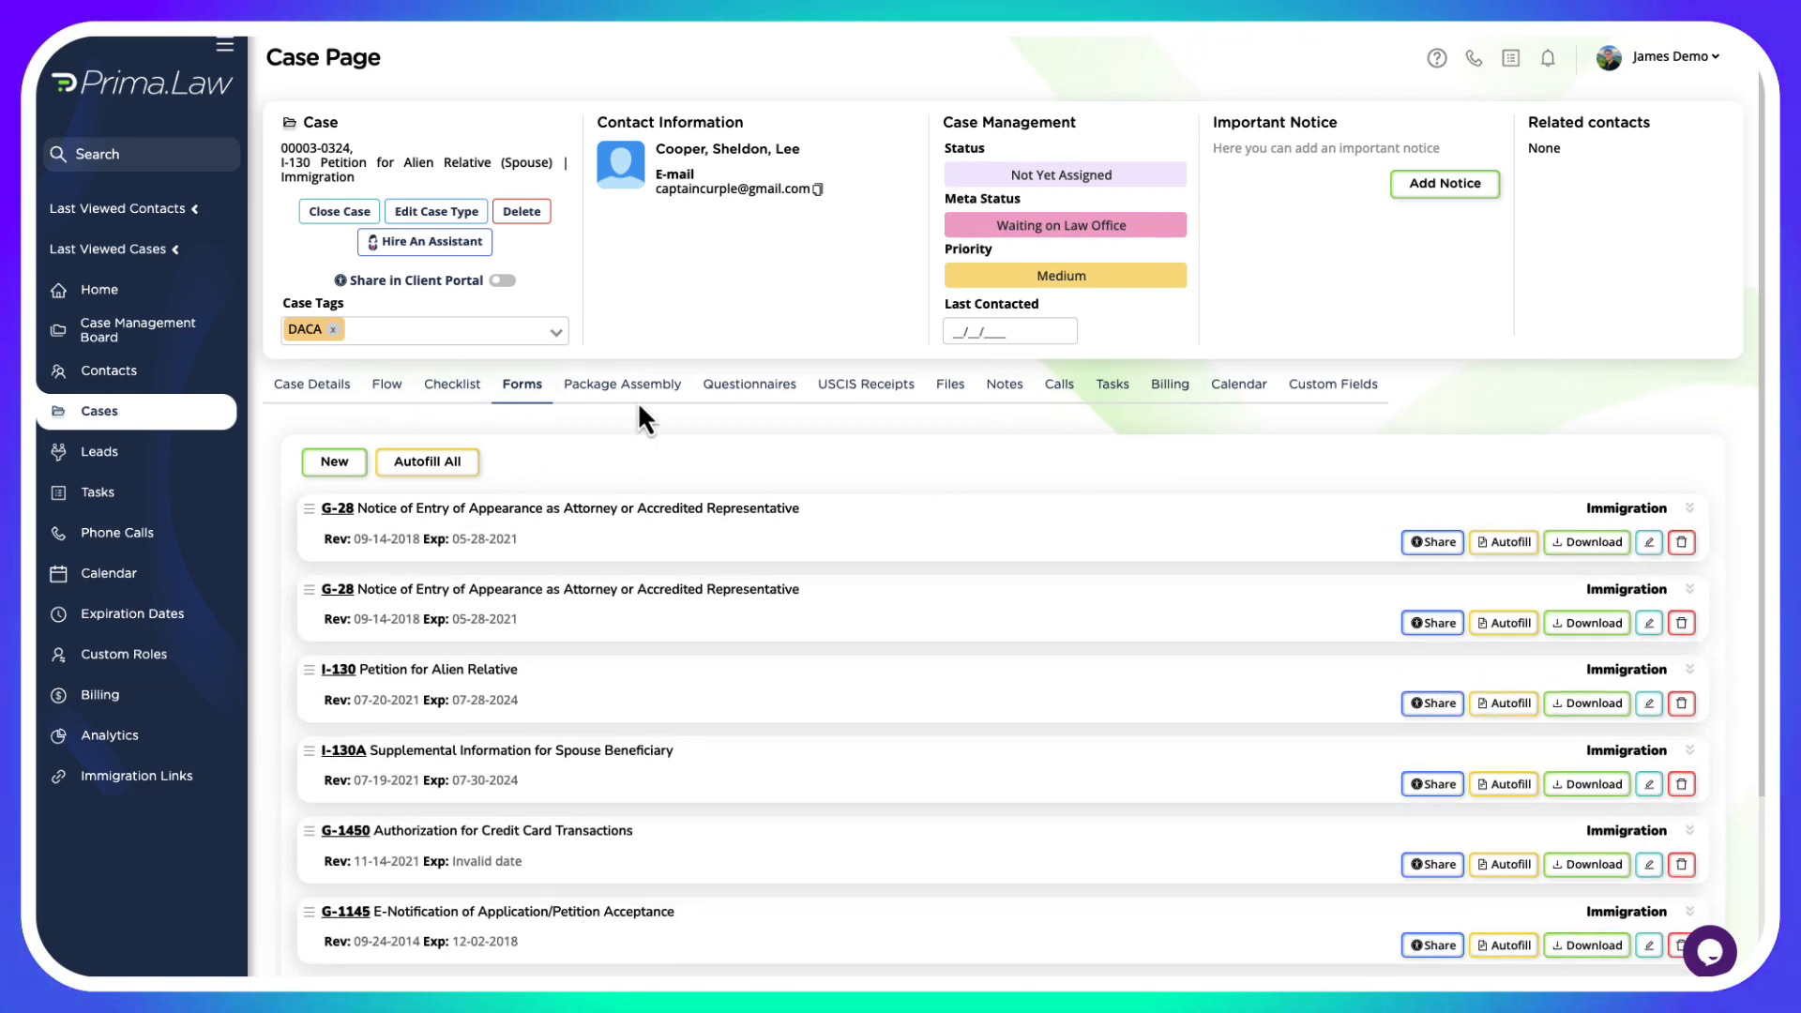
Step: Go through the case's USCIS receipts, files, notes, calls, tasks, billing, calendar and custom fields sections
{"action": "left_click", "coordinate": [866, 392]}
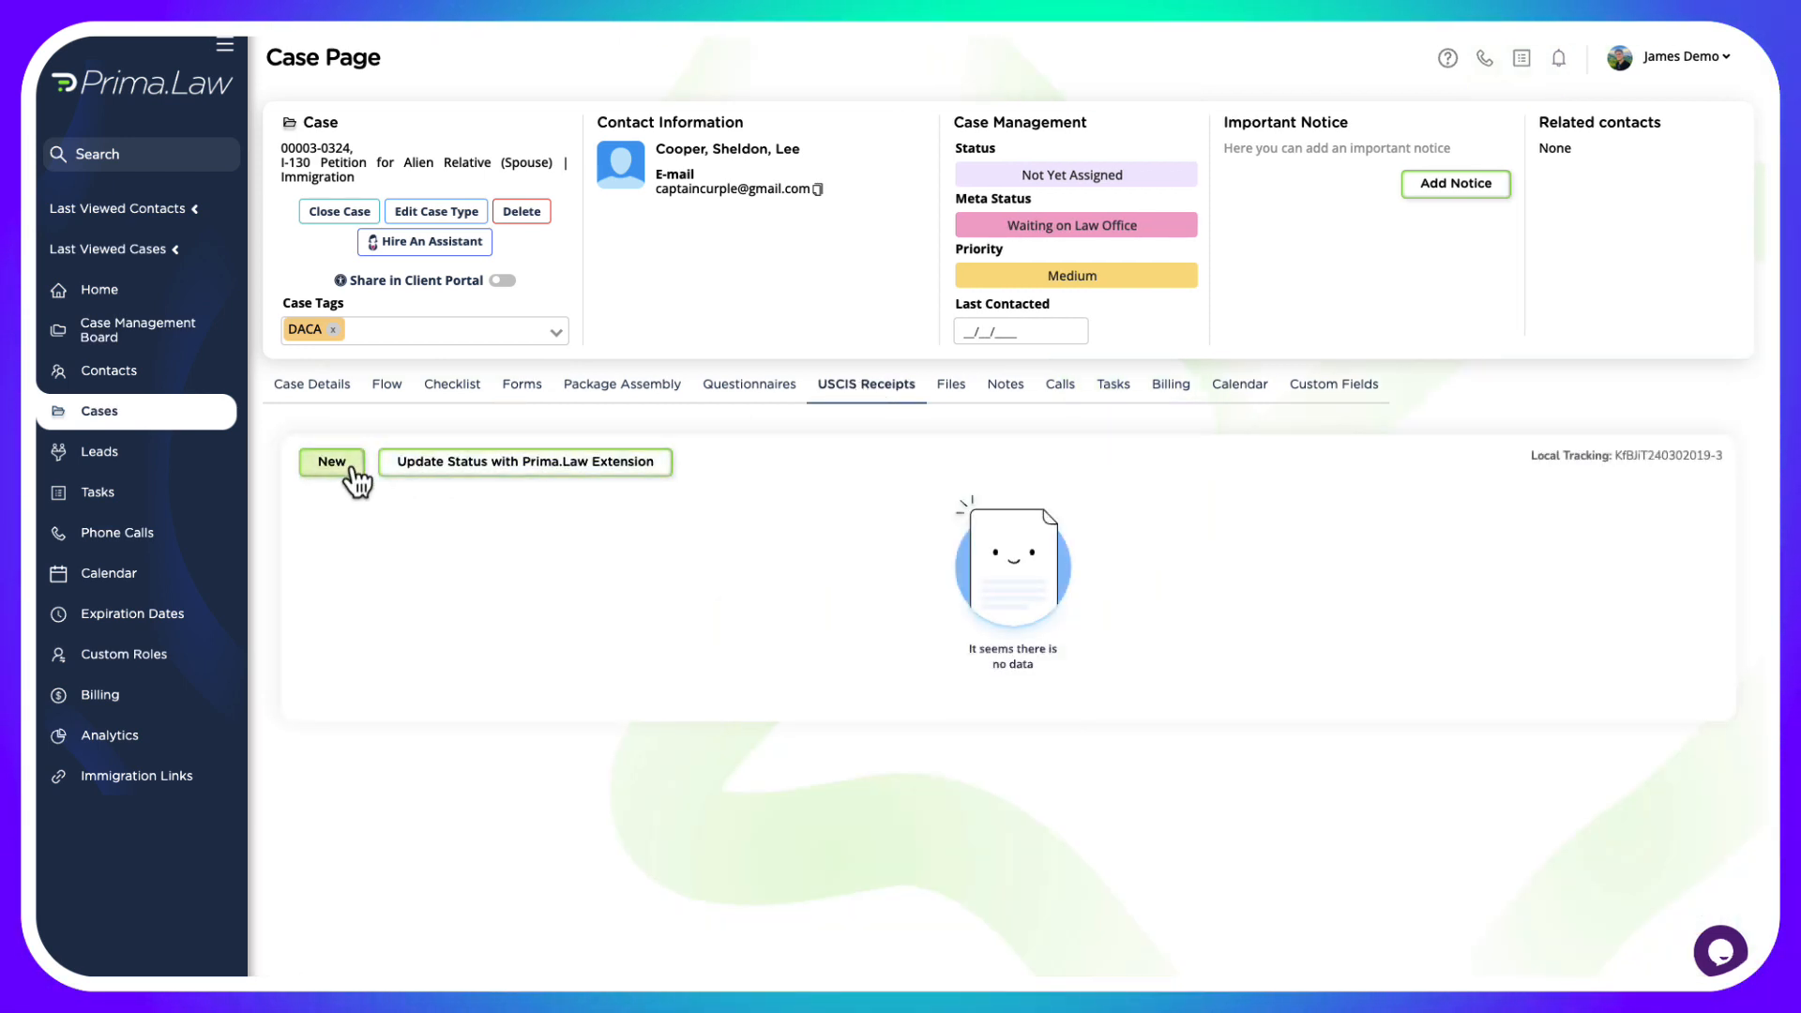
{"action": "left_click", "coordinate": [962, 399]}
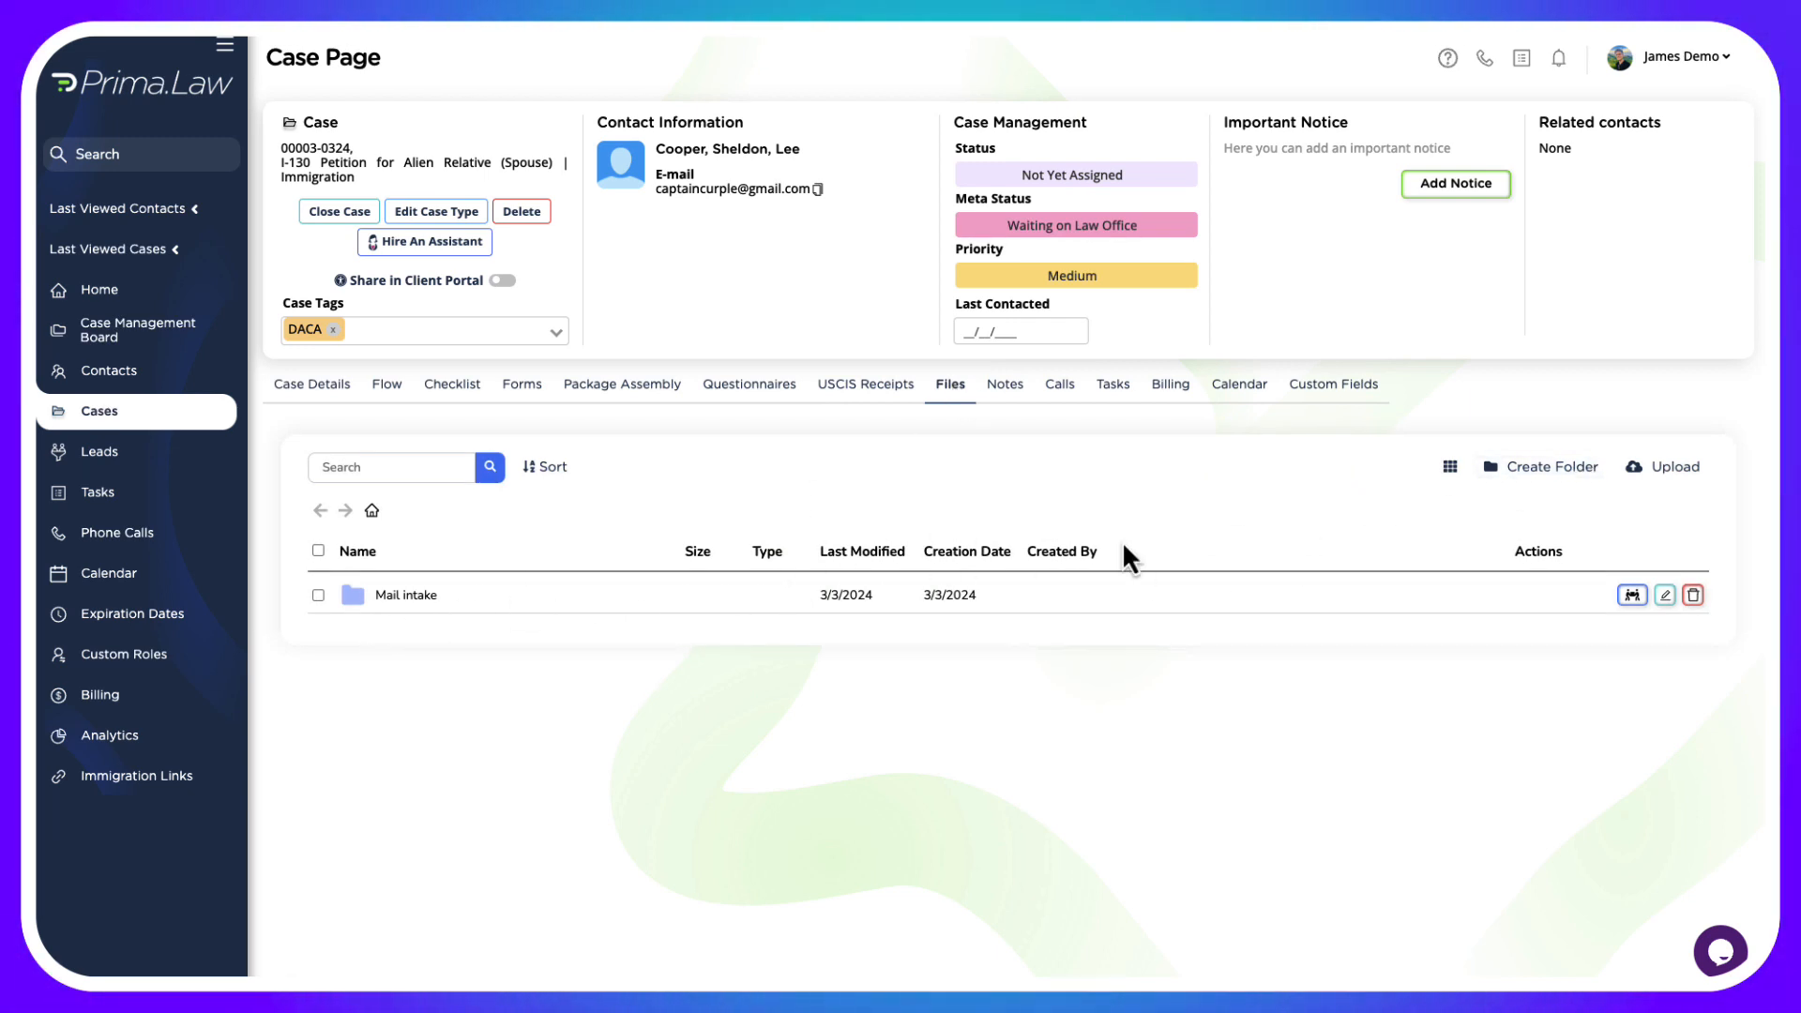
{"action": "left_click", "coordinate": [1013, 399]}
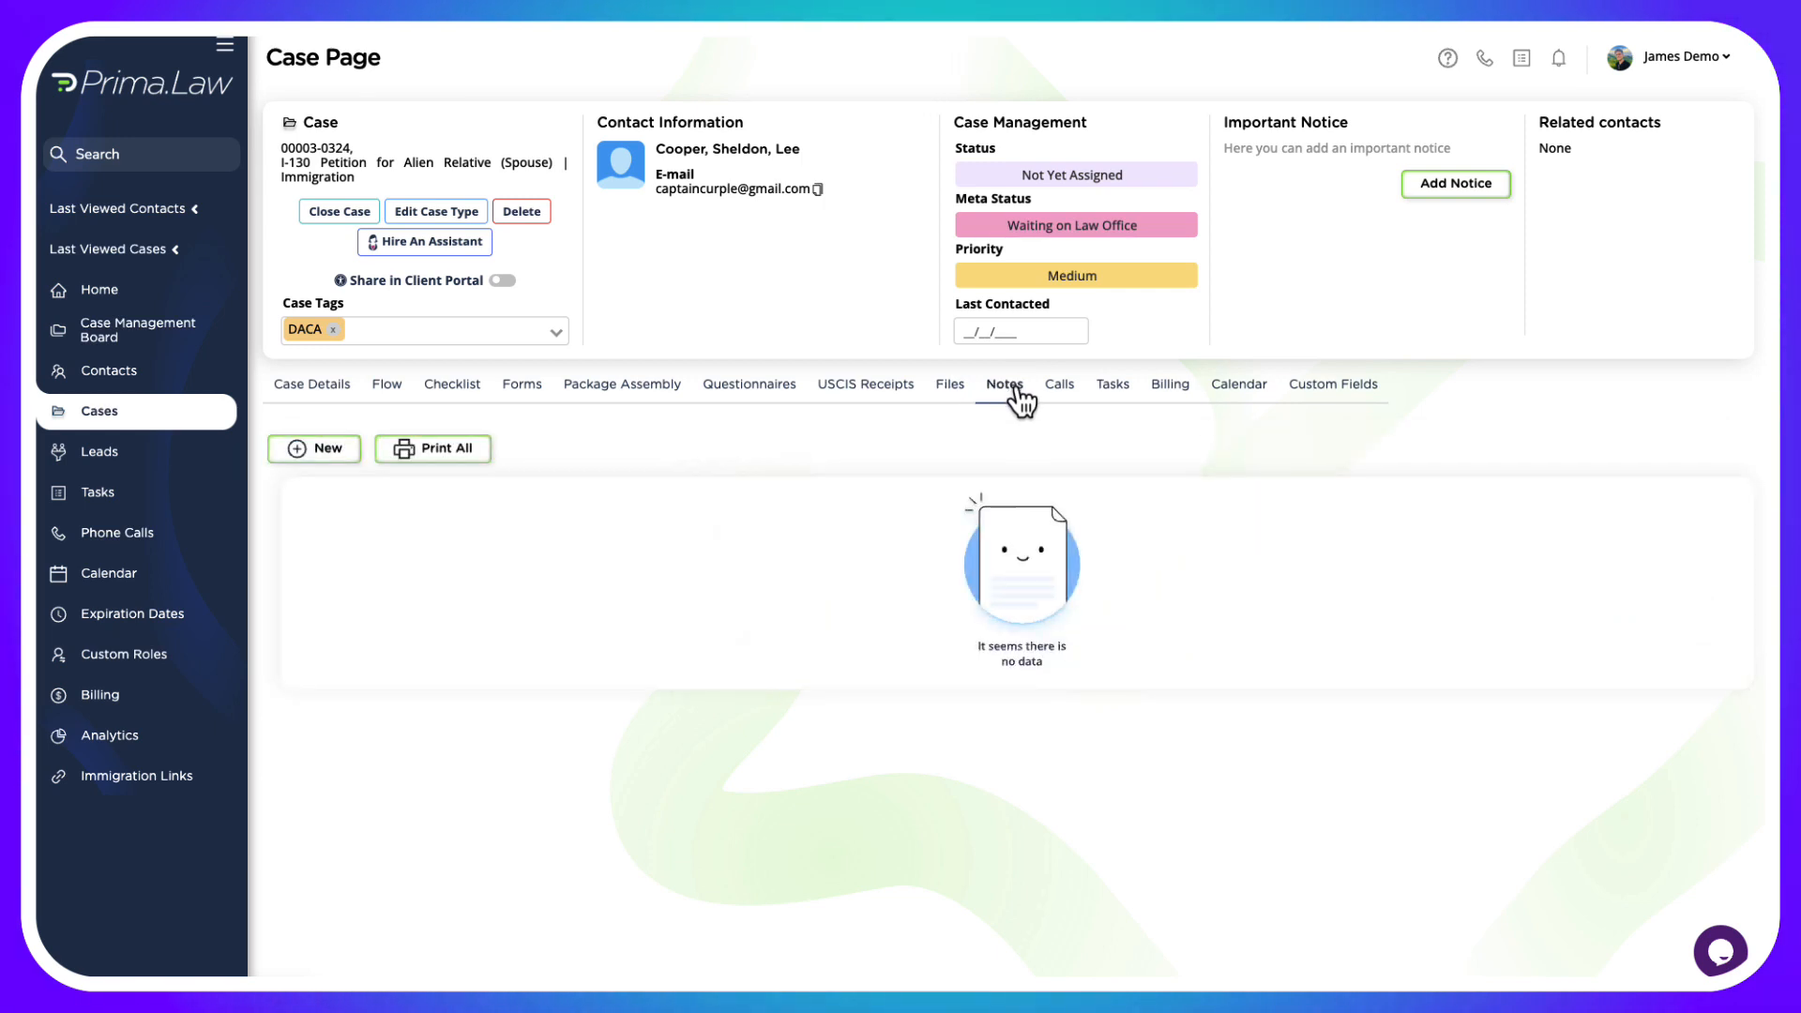
{"action": "left_click", "coordinate": [1075, 399]}
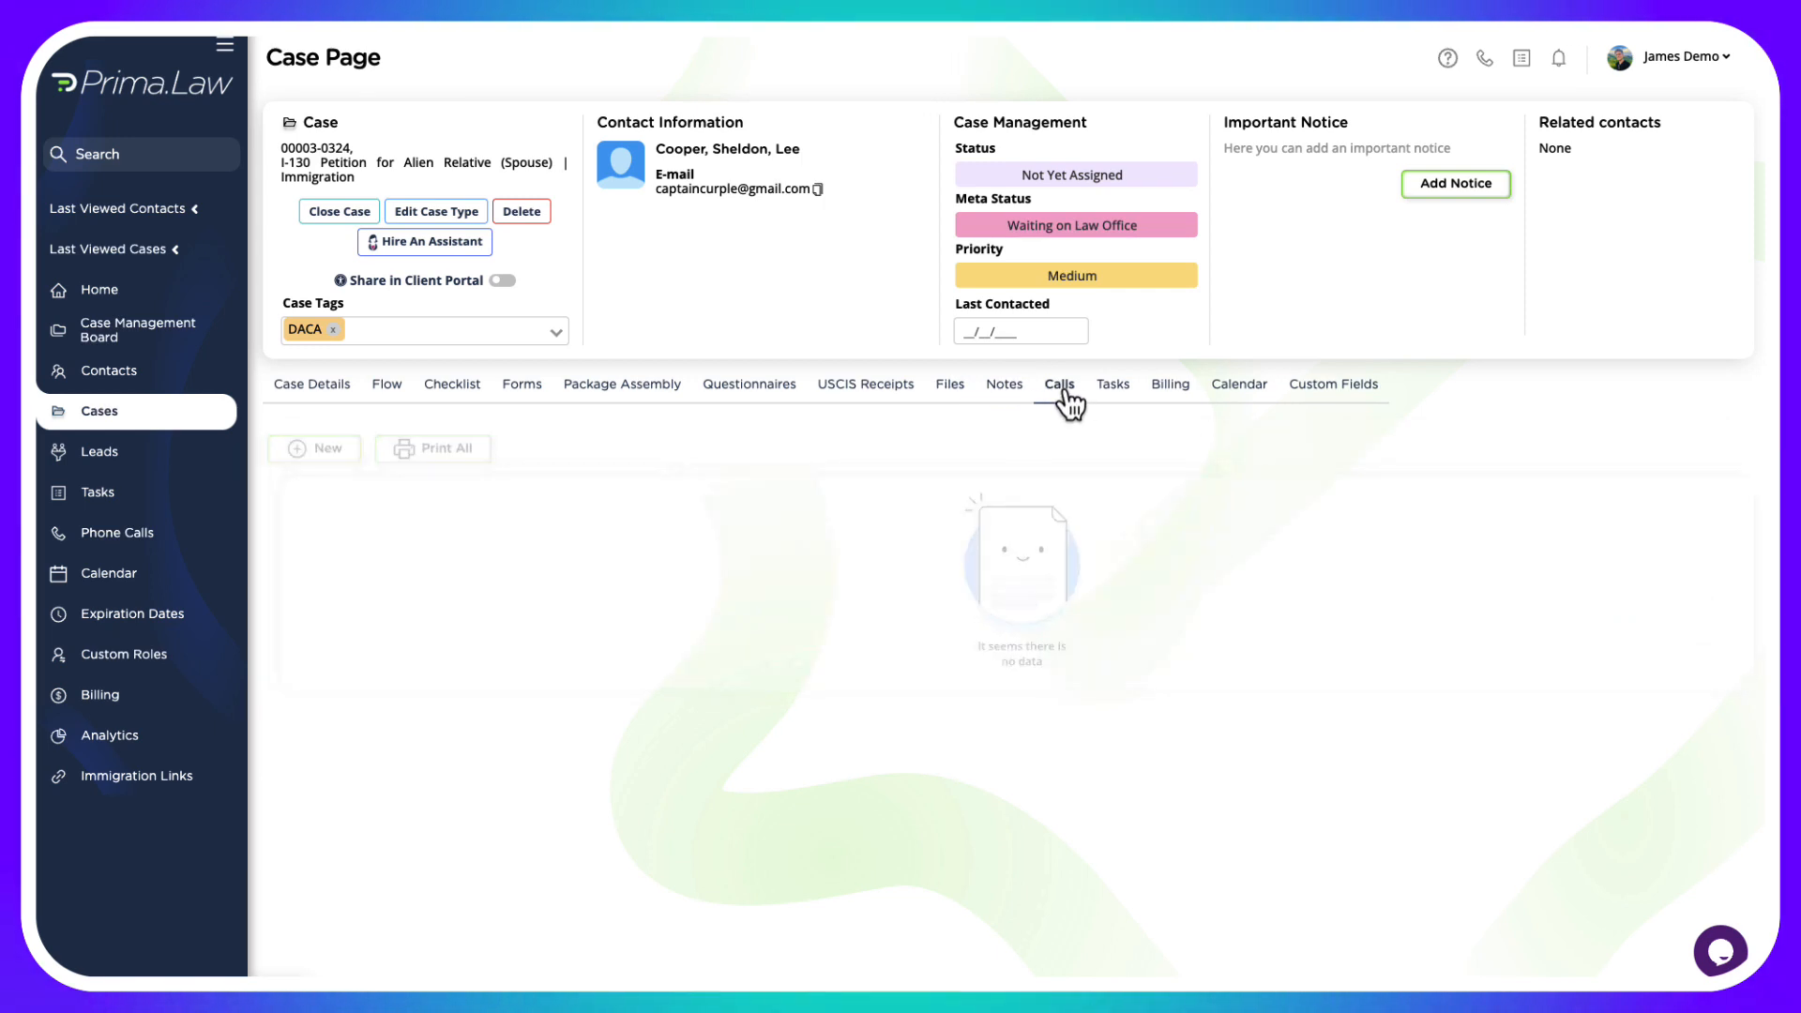
{"action": "left_click", "coordinate": [1172, 394]}
{"action": "left_click", "coordinate": [1262, 394]}
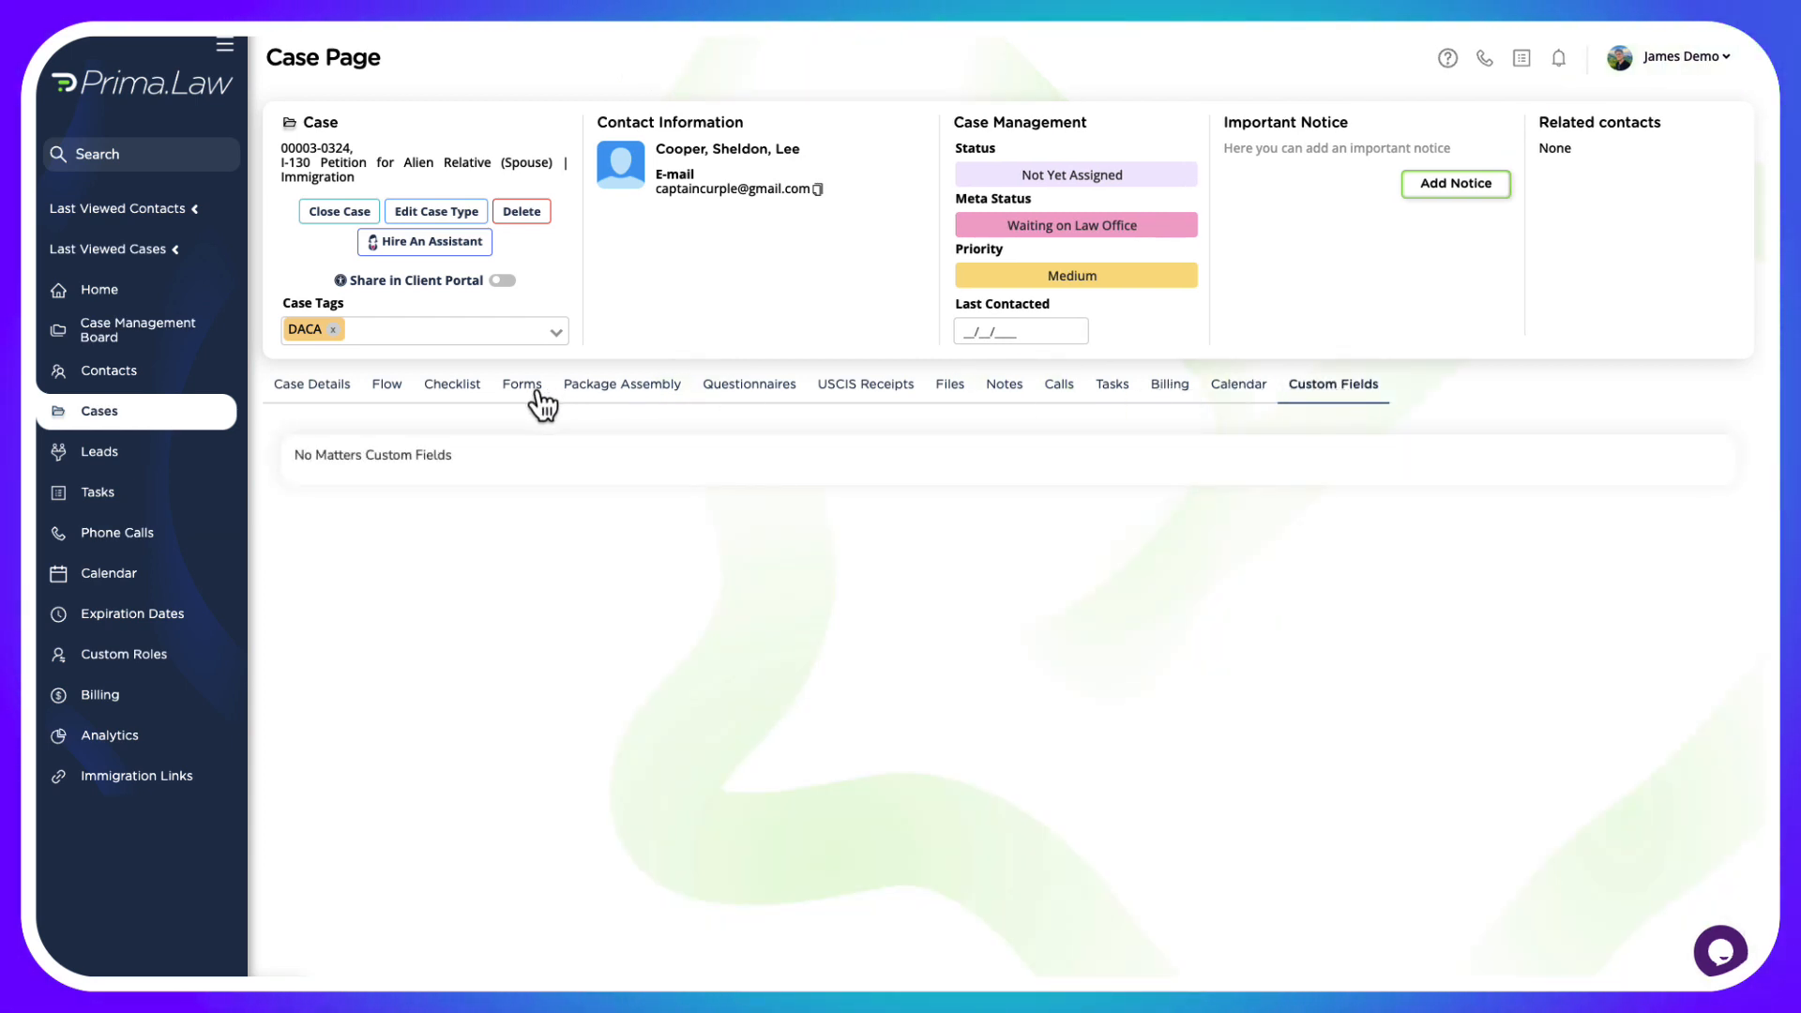
Step: Revisit the case's package assembly and questionnaires sections
{"action": "left_click", "coordinate": [577, 398]}
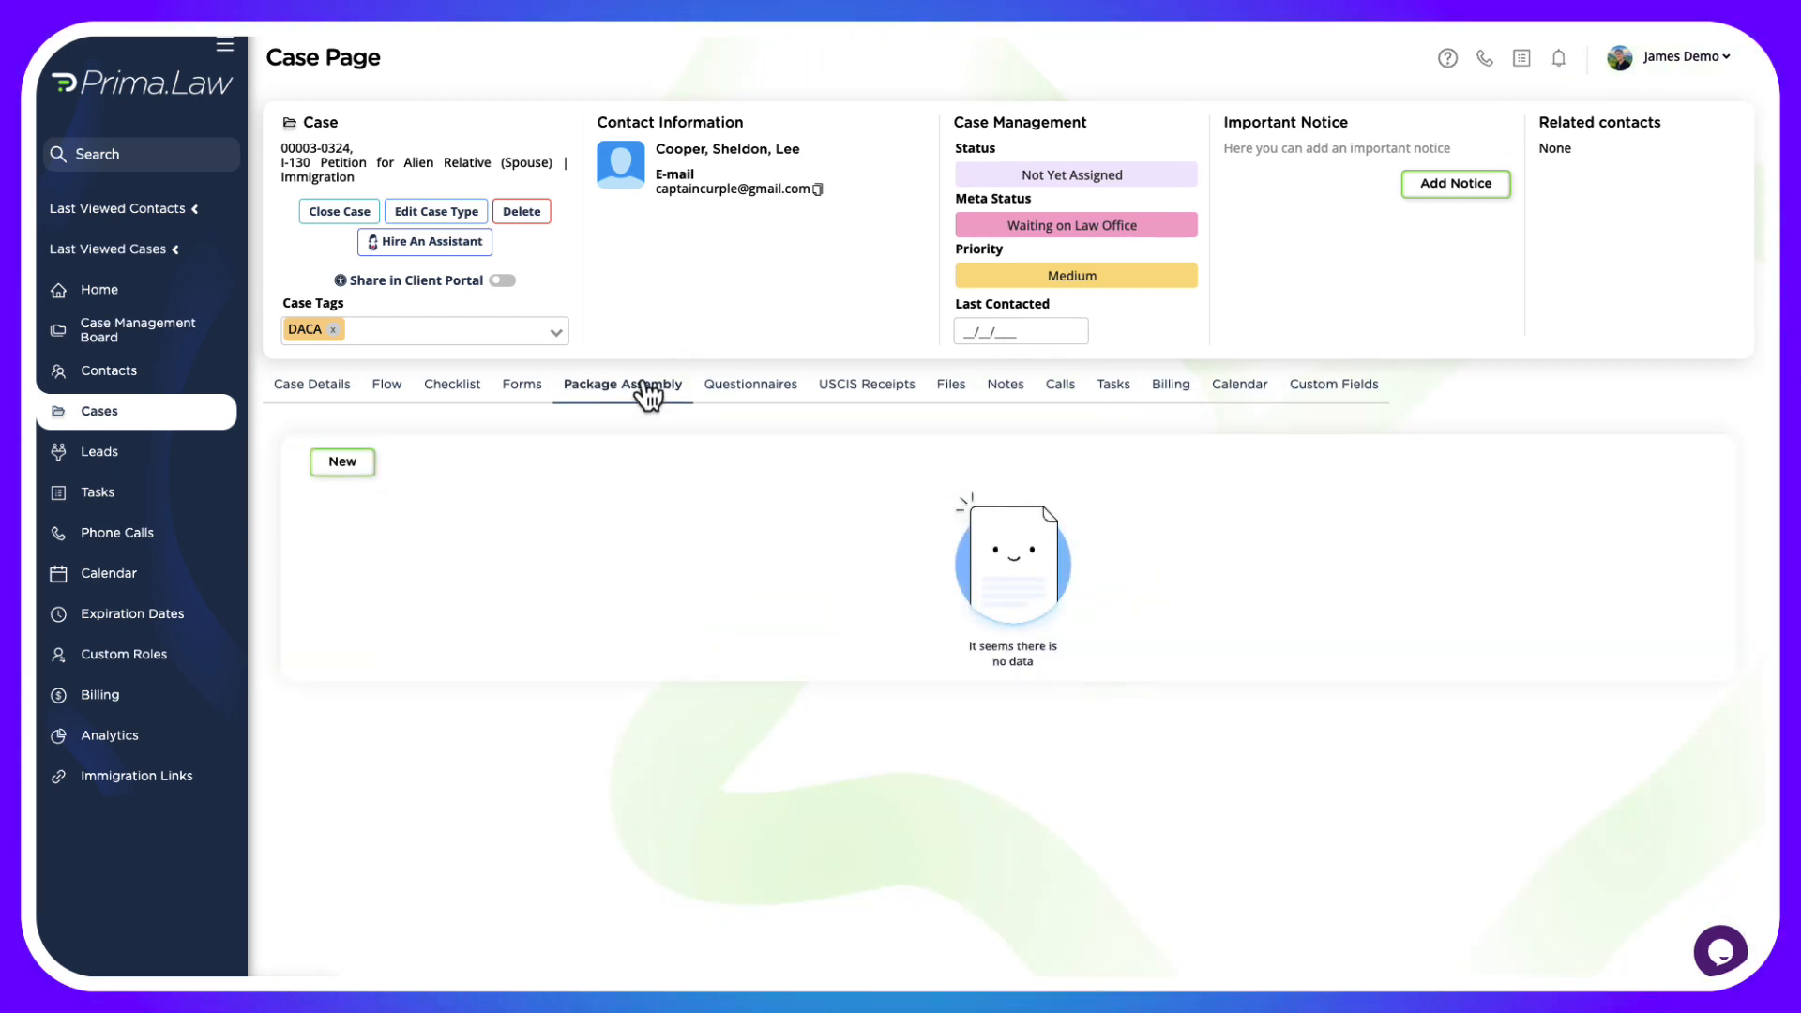
{"action": "left_click", "coordinate": [747, 392]}
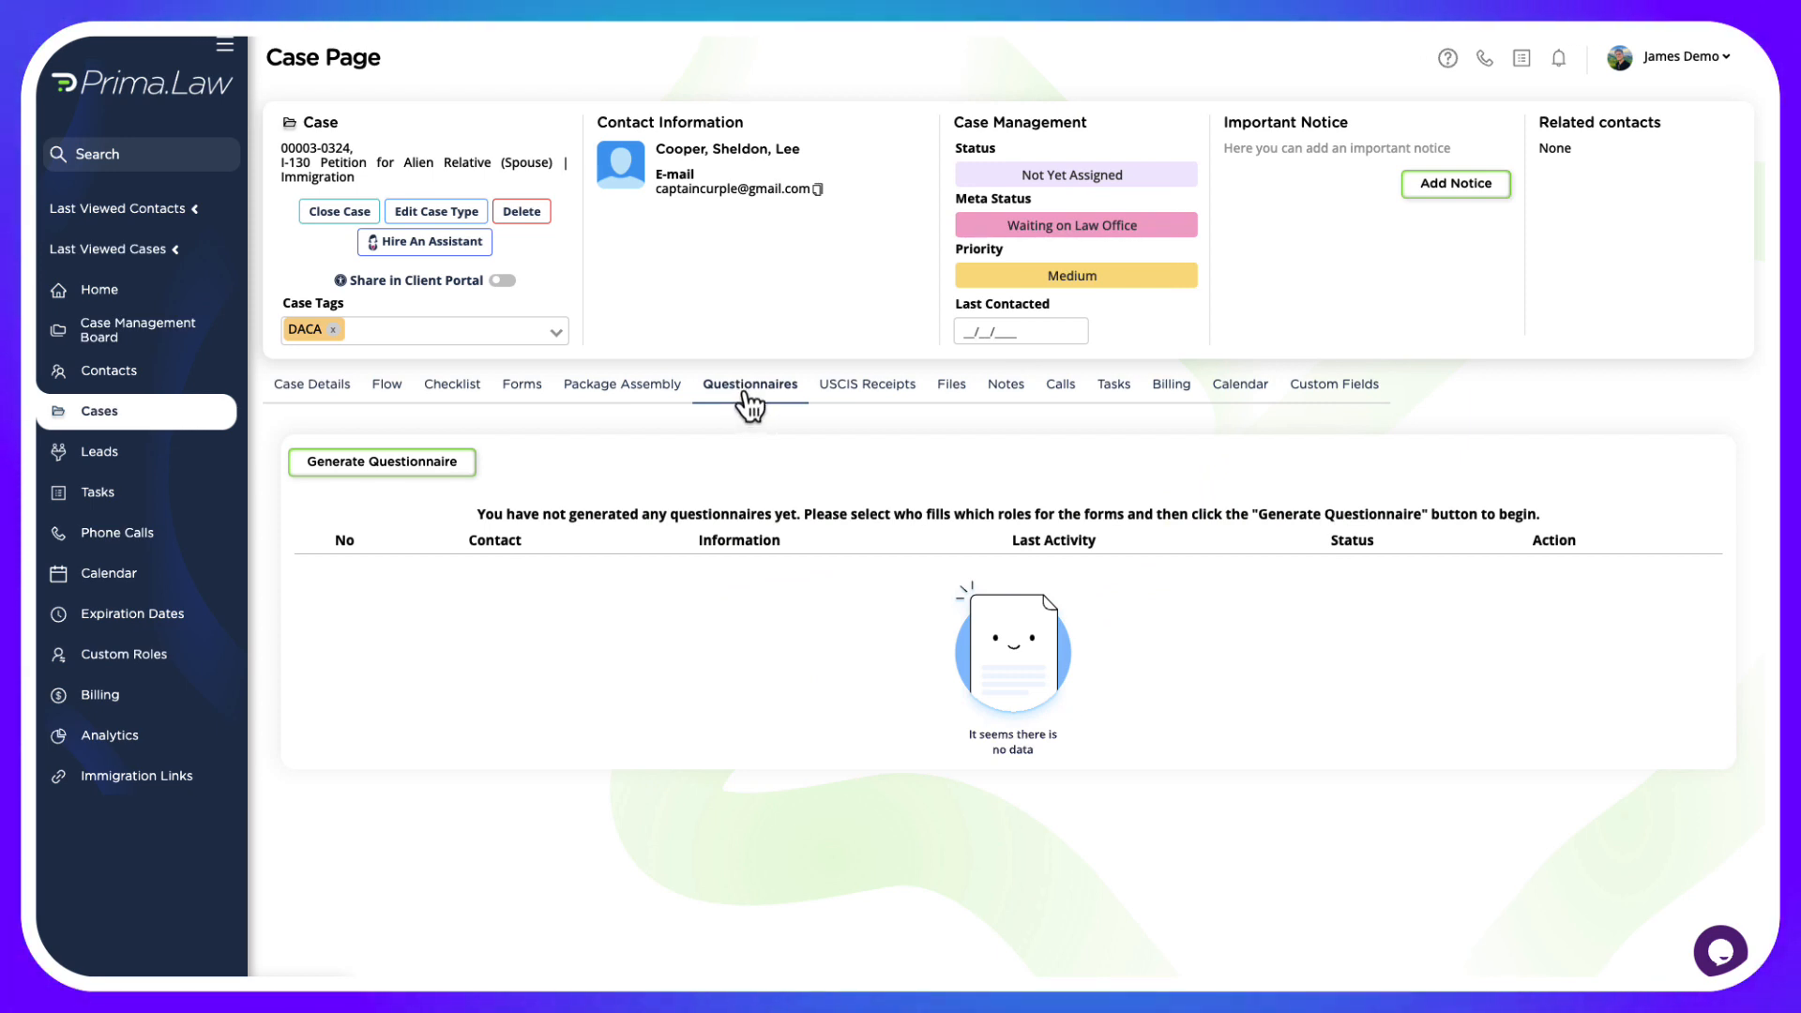
{"action": "left_click", "coordinate": [626, 394]}
Step: Enable the Smart Interviews beta feature in the administrator console's Lab settings
{"action": "left_click", "coordinate": [1679, 62]}
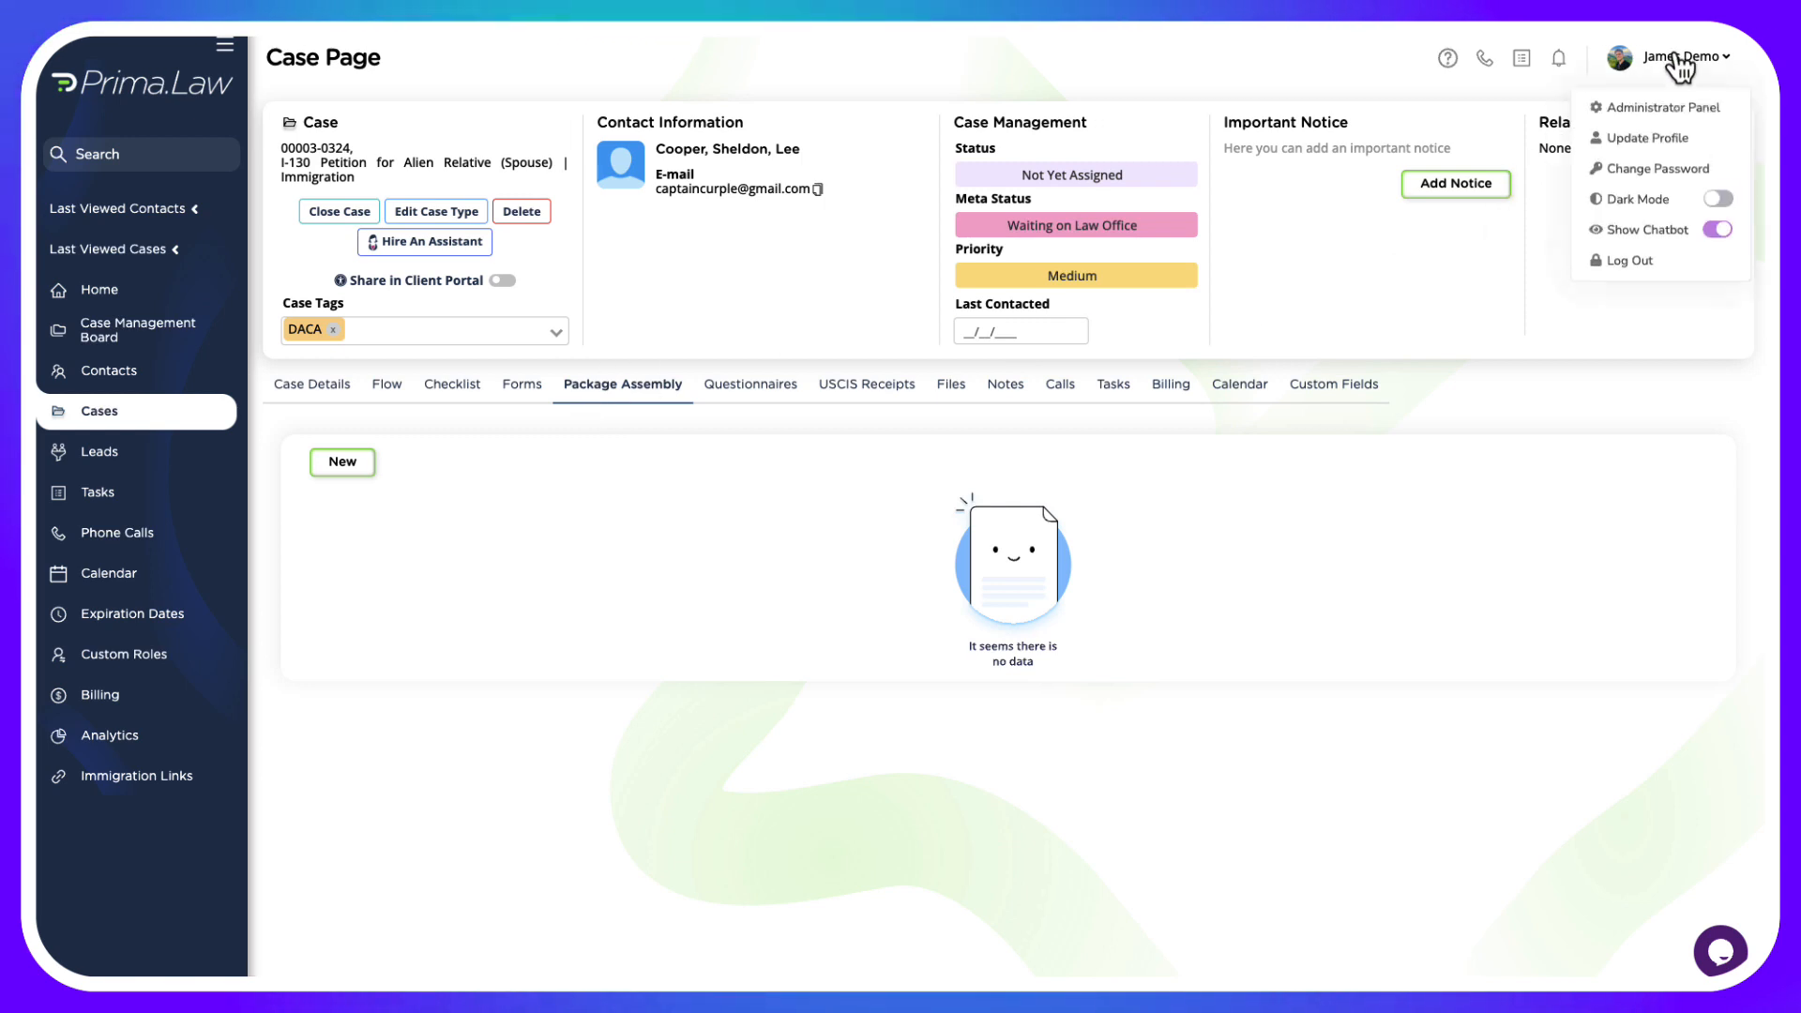
{"action": "left_click", "coordinate": [1655, 105]}
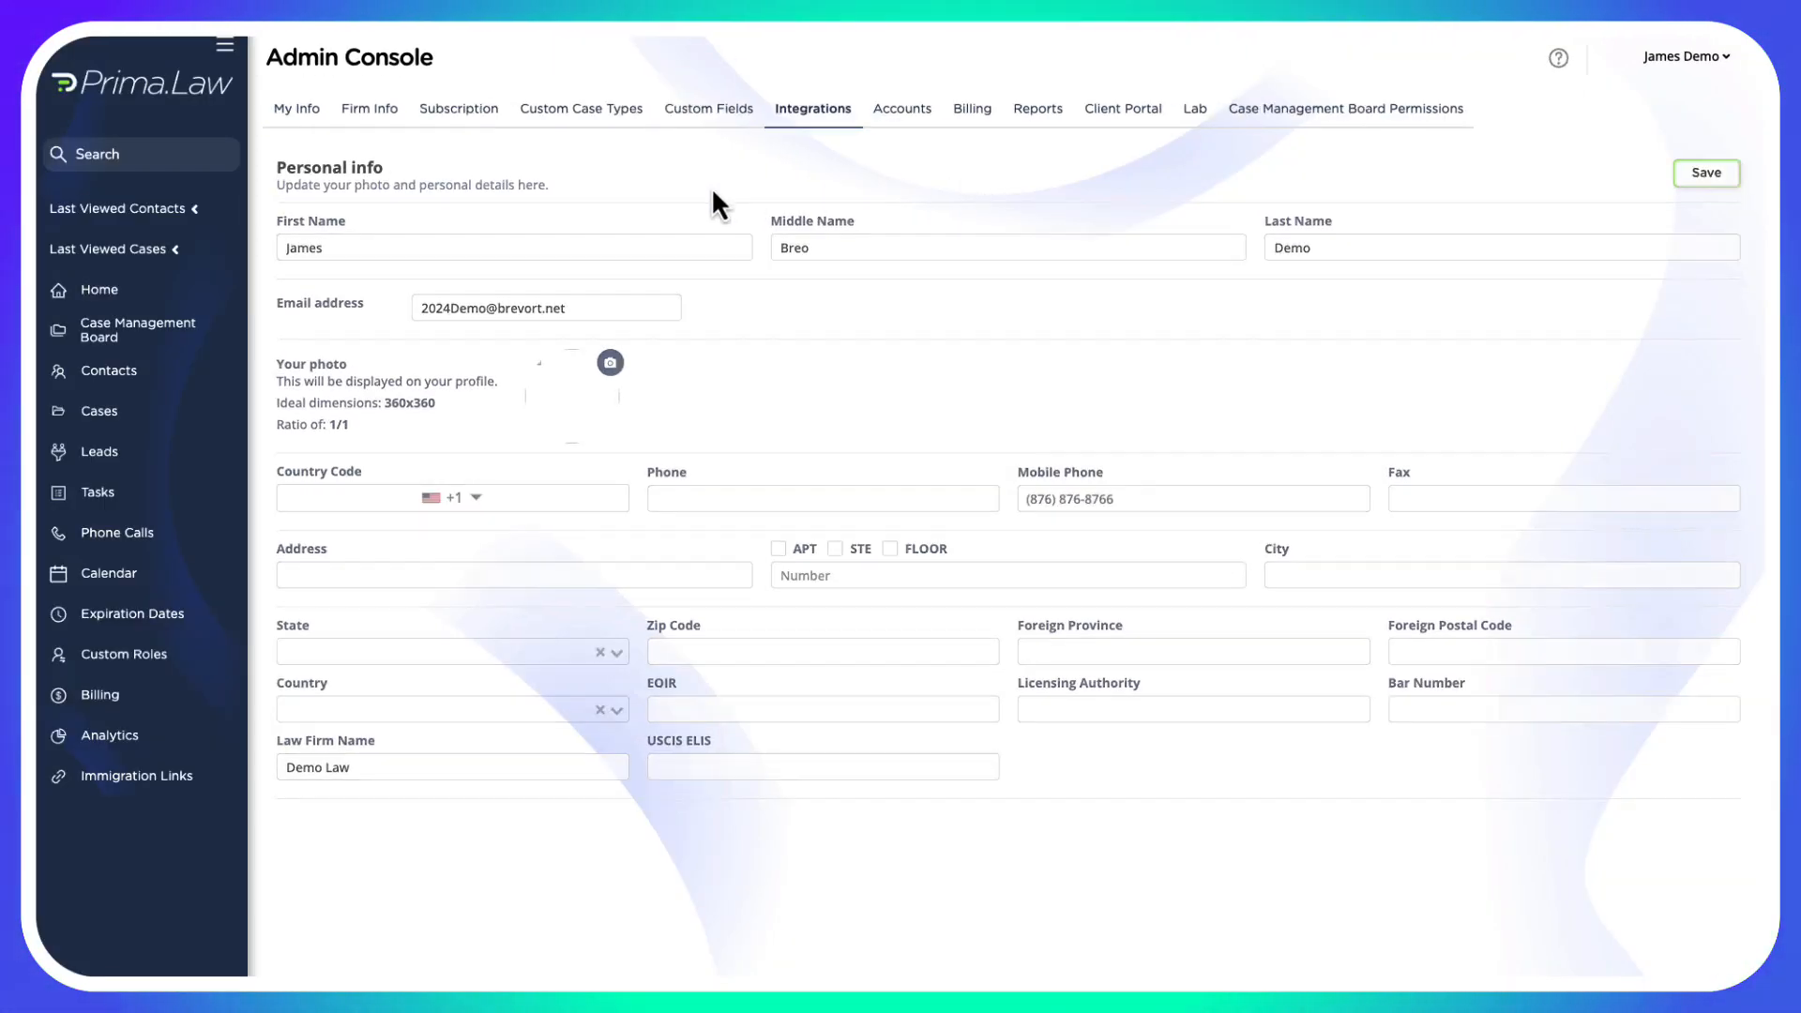
{"action": "left_click", "coordinate": [812, 108]}
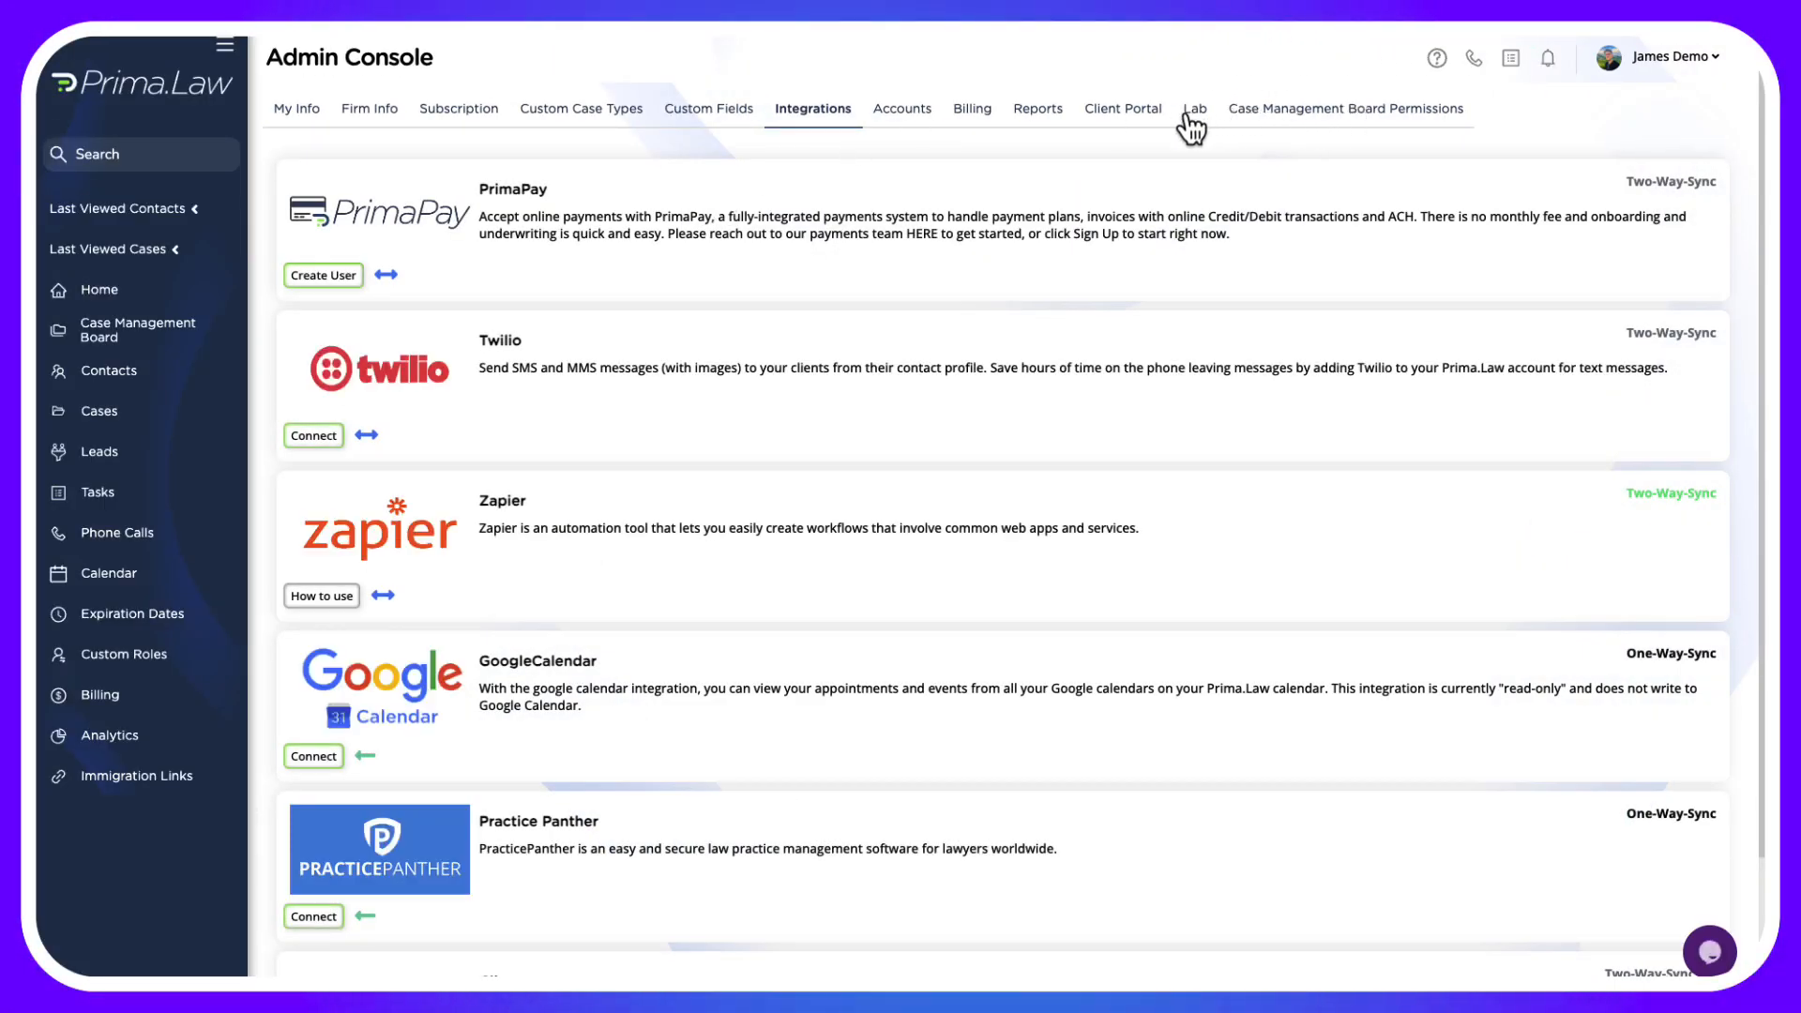
{"action": "left_click", "coordinate": [1190, 111]}
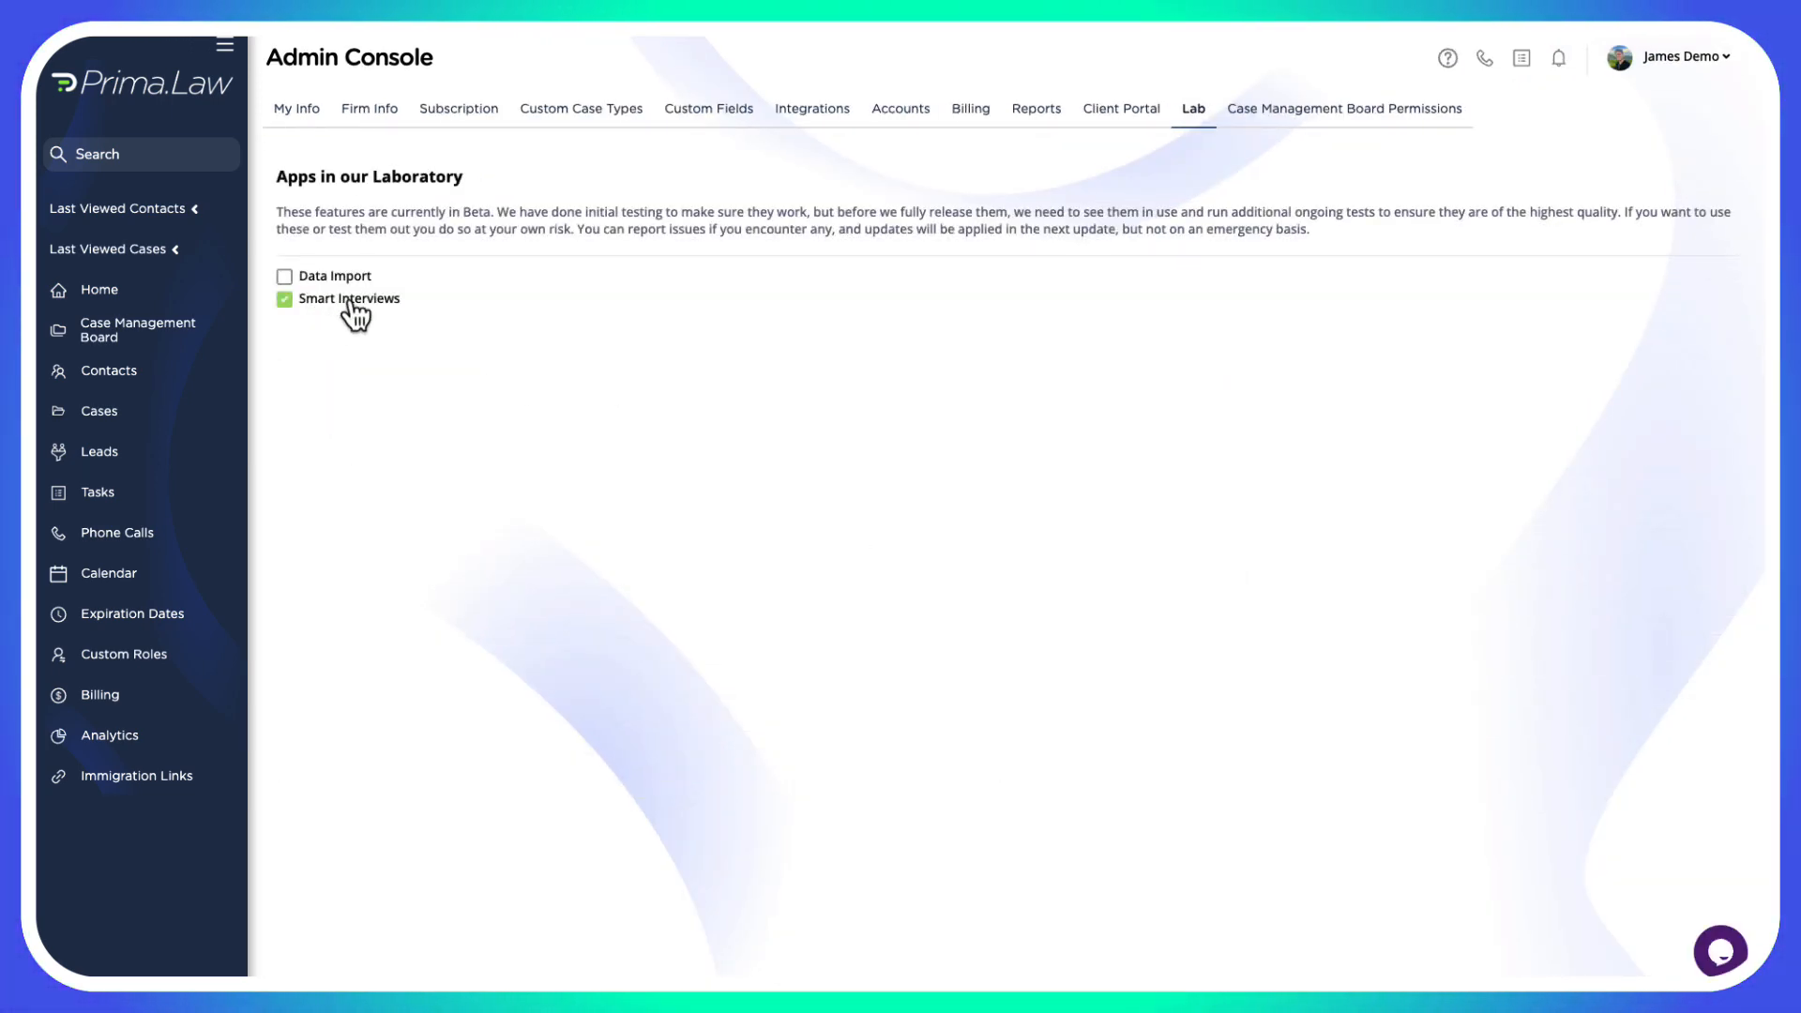
Step: Reopen the new I-130 case from the recently viewed cases
{"action": "left_click", "coordinate": [160, 208]}
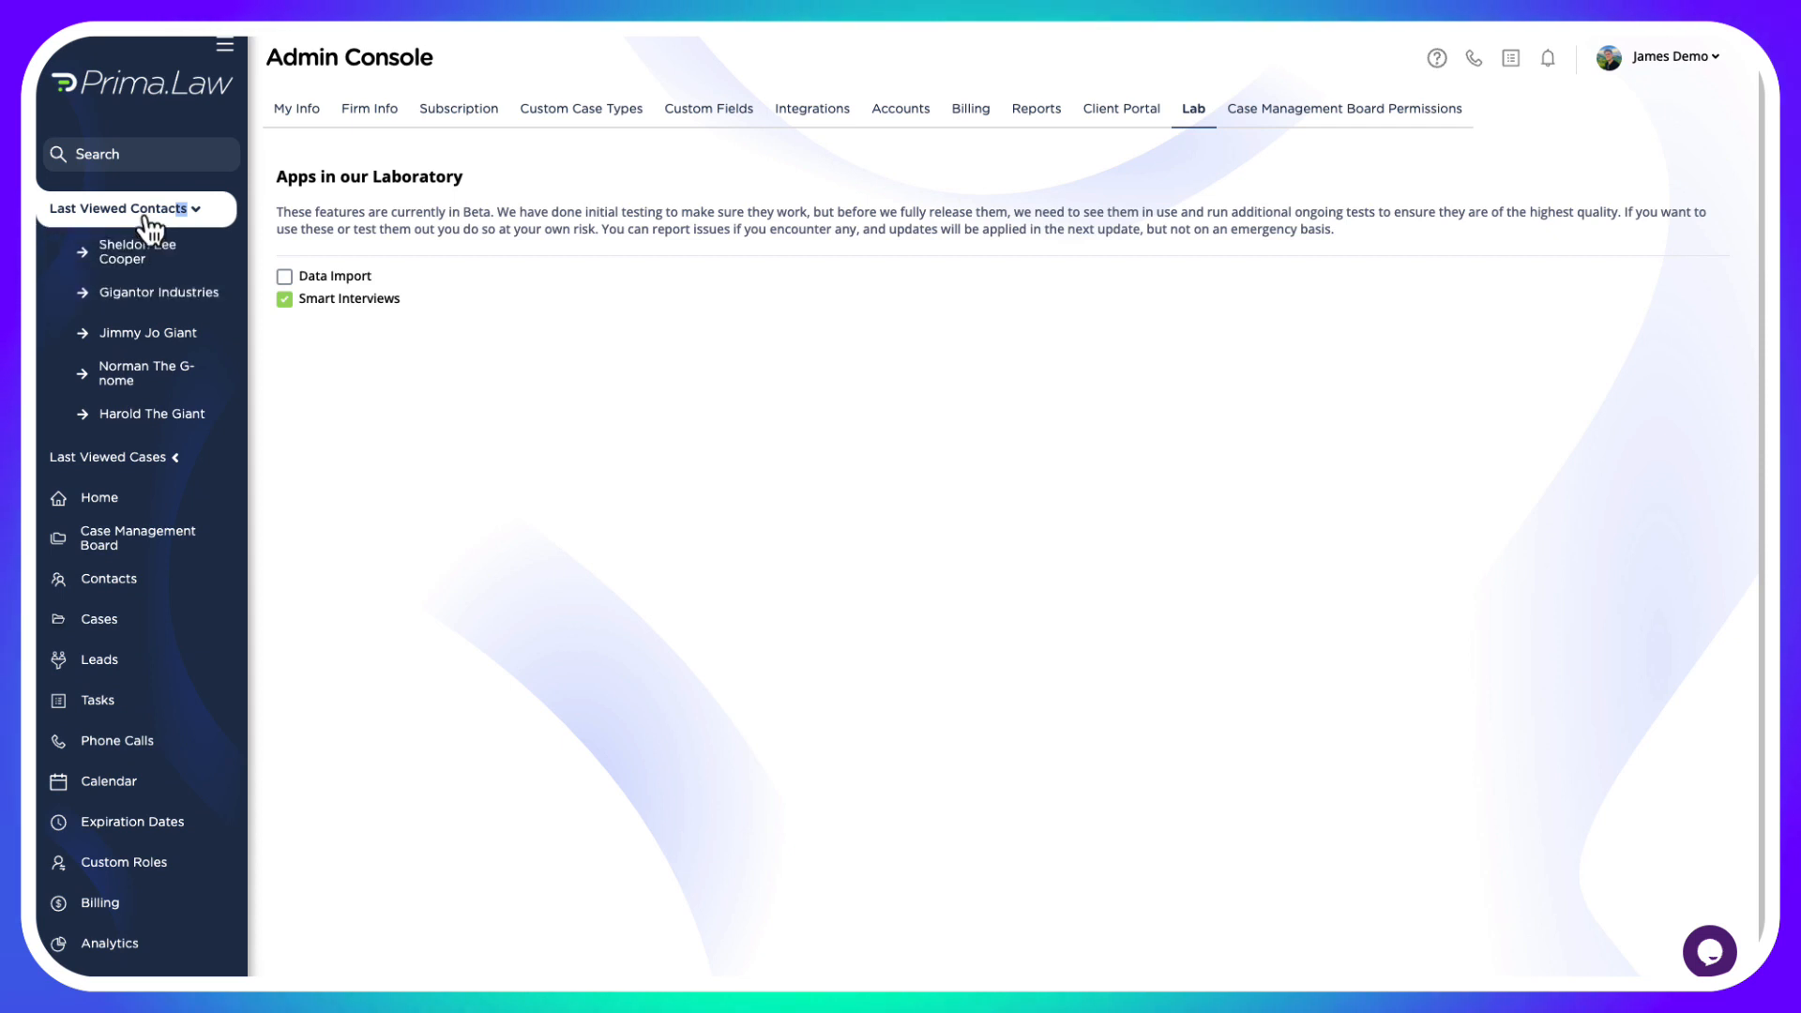
{"action": "left_click", "coordinate": [160, 208]}
{"action": "left_click", "coordinate": [154, 250]}
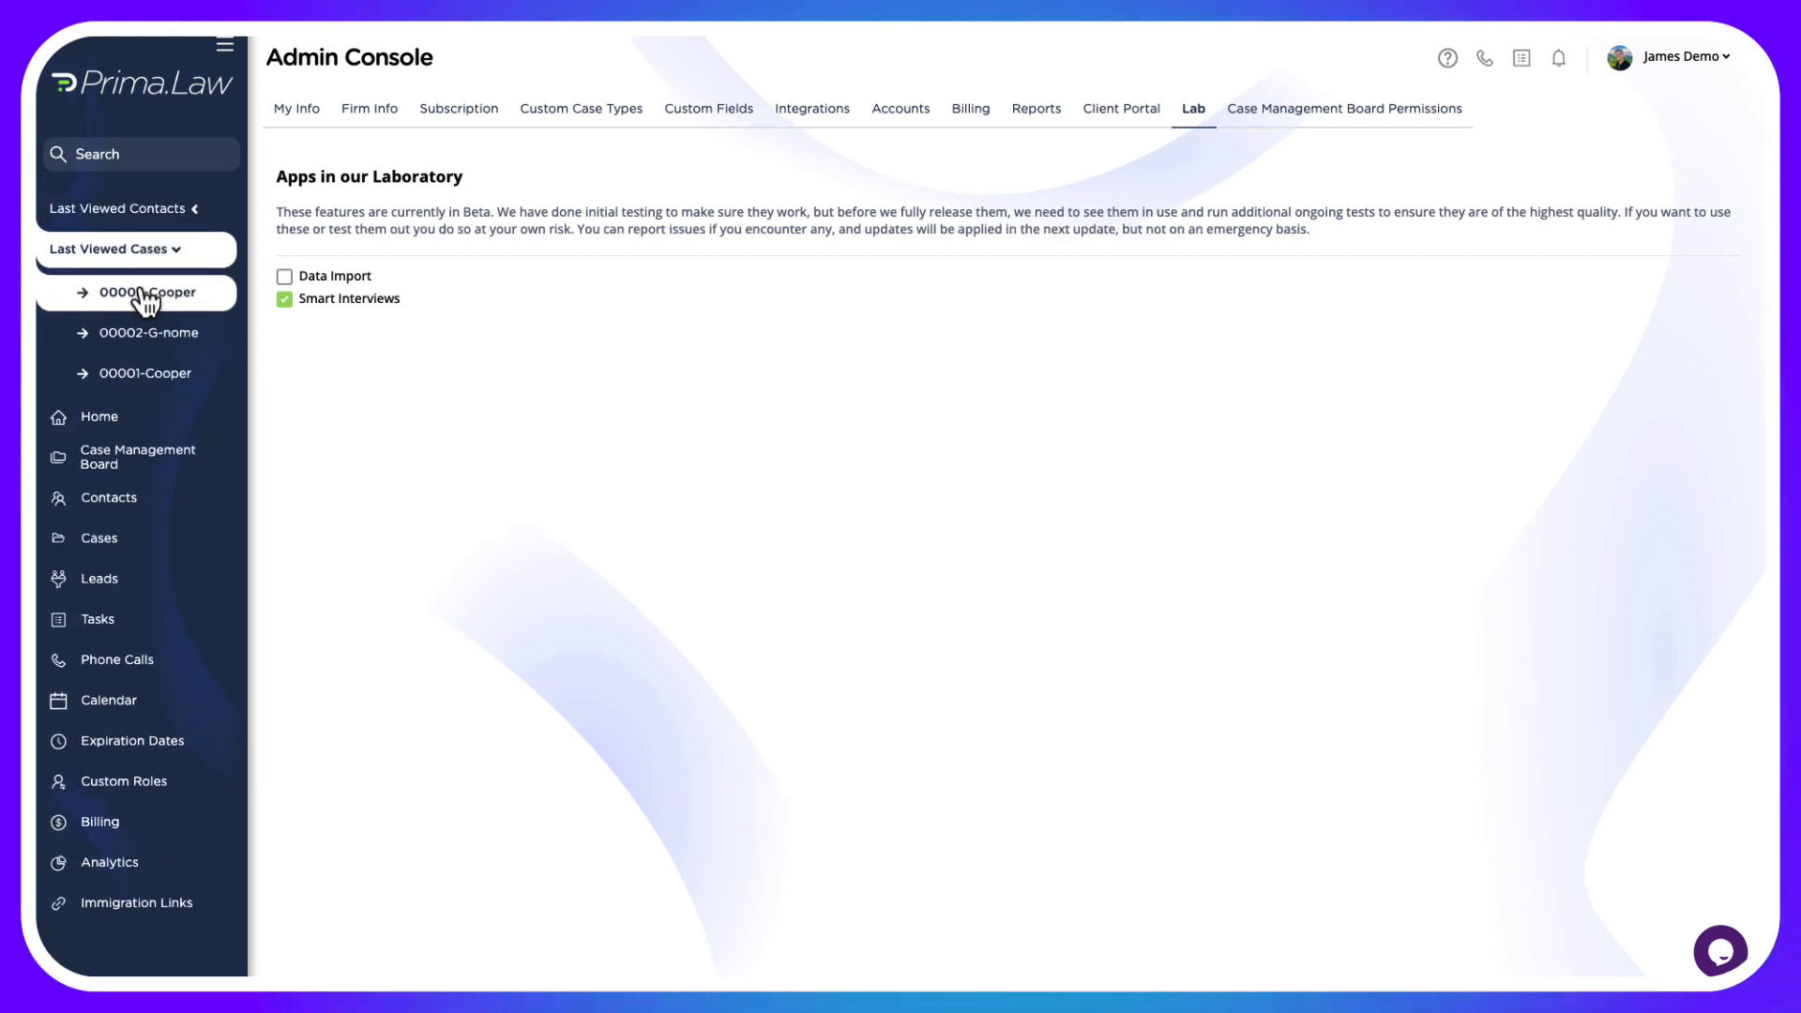
{"action": "left_click", "coordinate": [143, 292]}
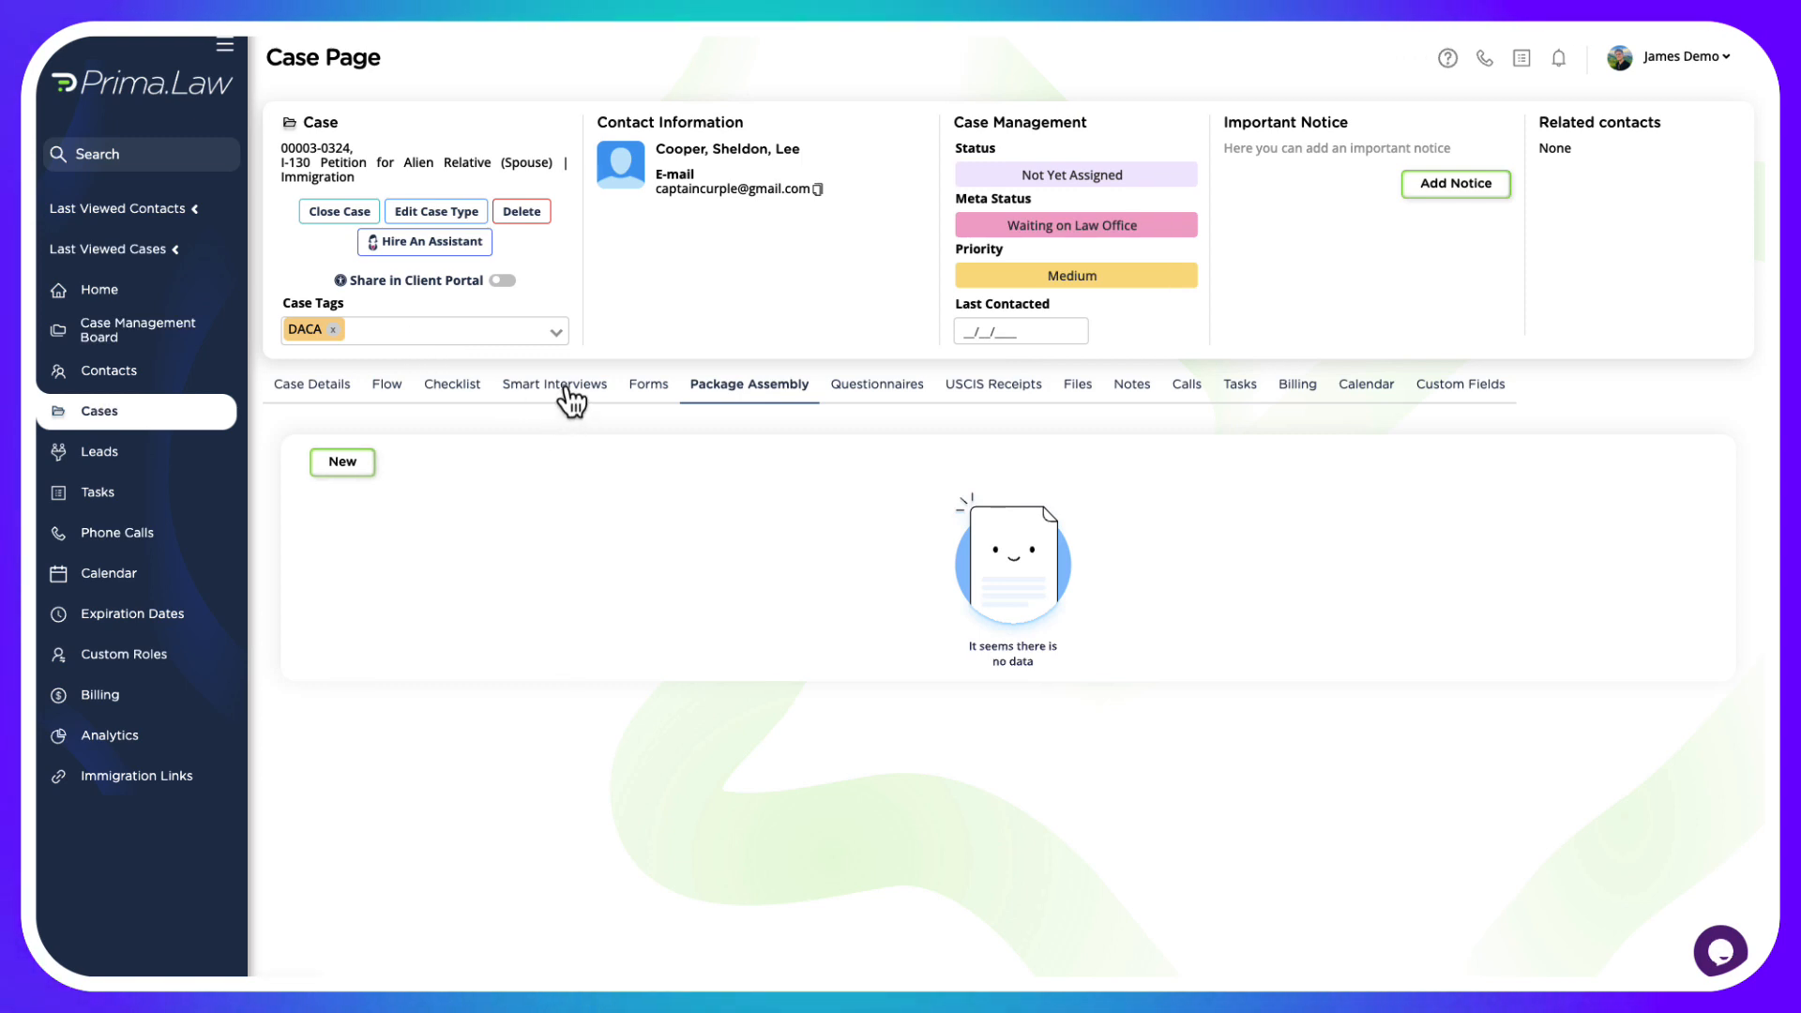
Step: Assign the case's contact as Petitioner on the I-130 form and accept overwriting its autofill data
{"action": "left_click", "coordinate": [646, 394]}
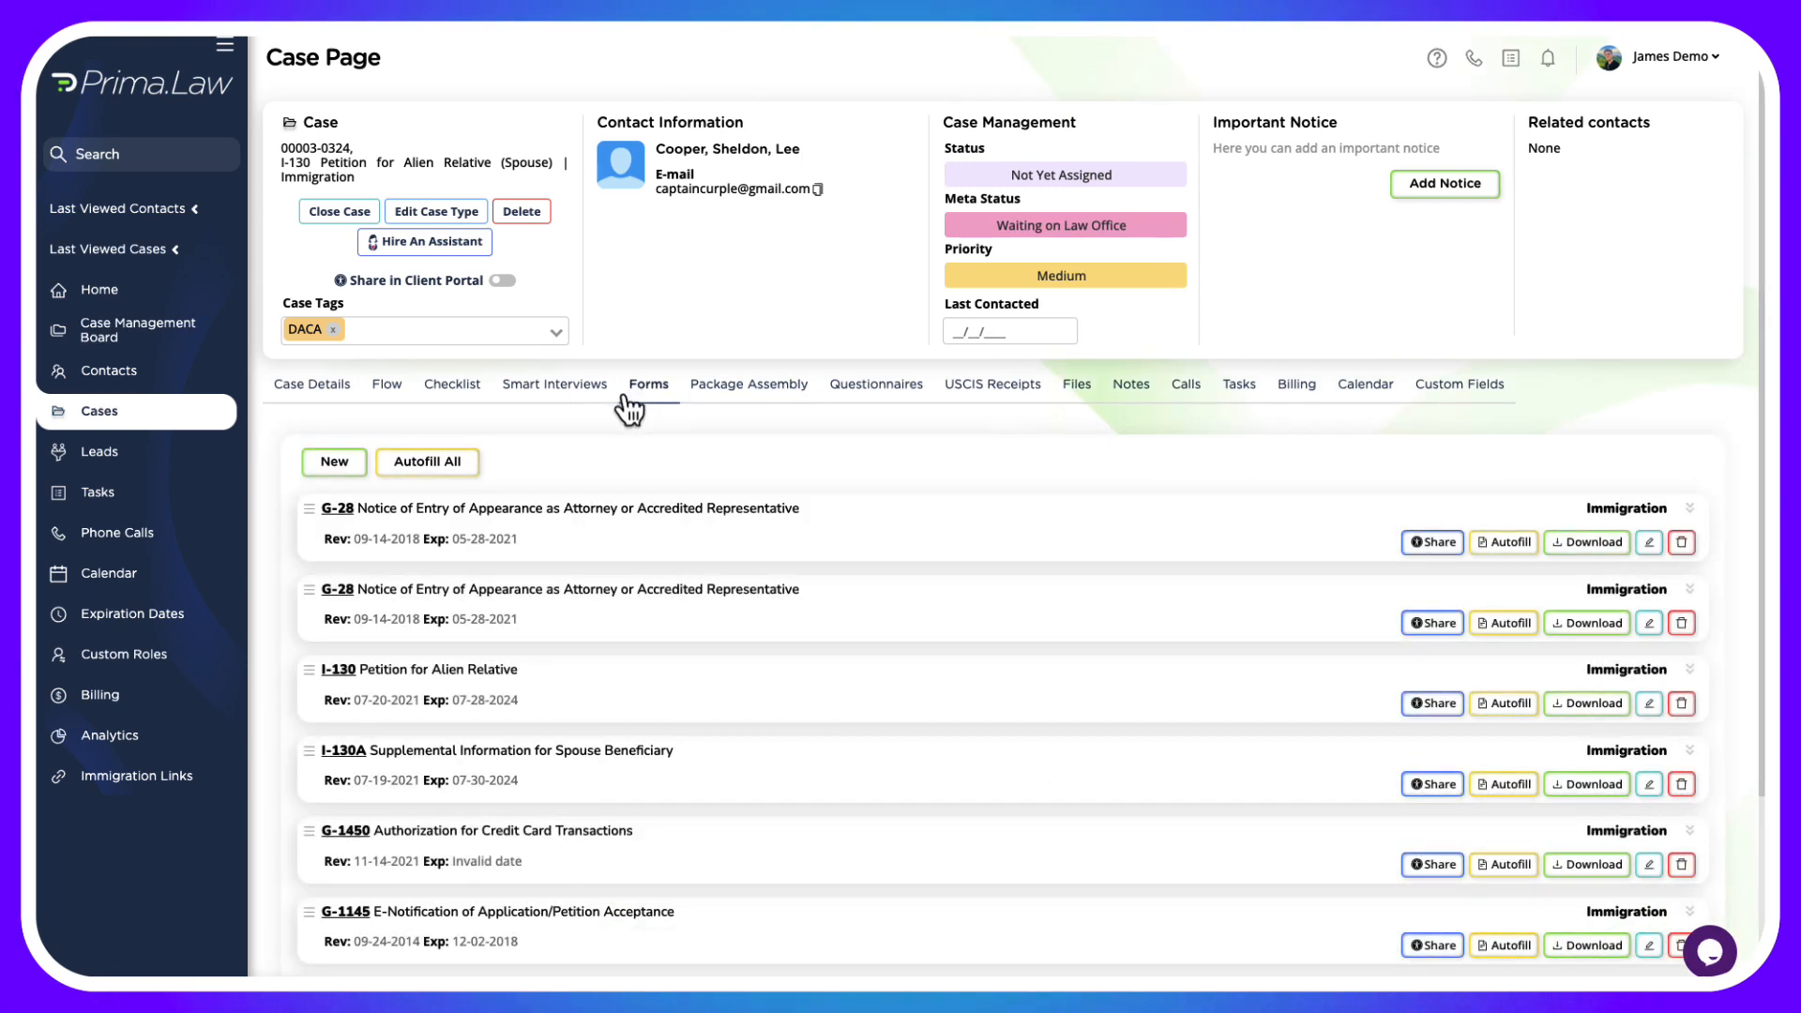
{"action": "left_click", "coordinate": [788, 684]}
{"action": "scroll", "coordinate": [771, 713], "scroll_direction": "down", "scroll_amount": 1}
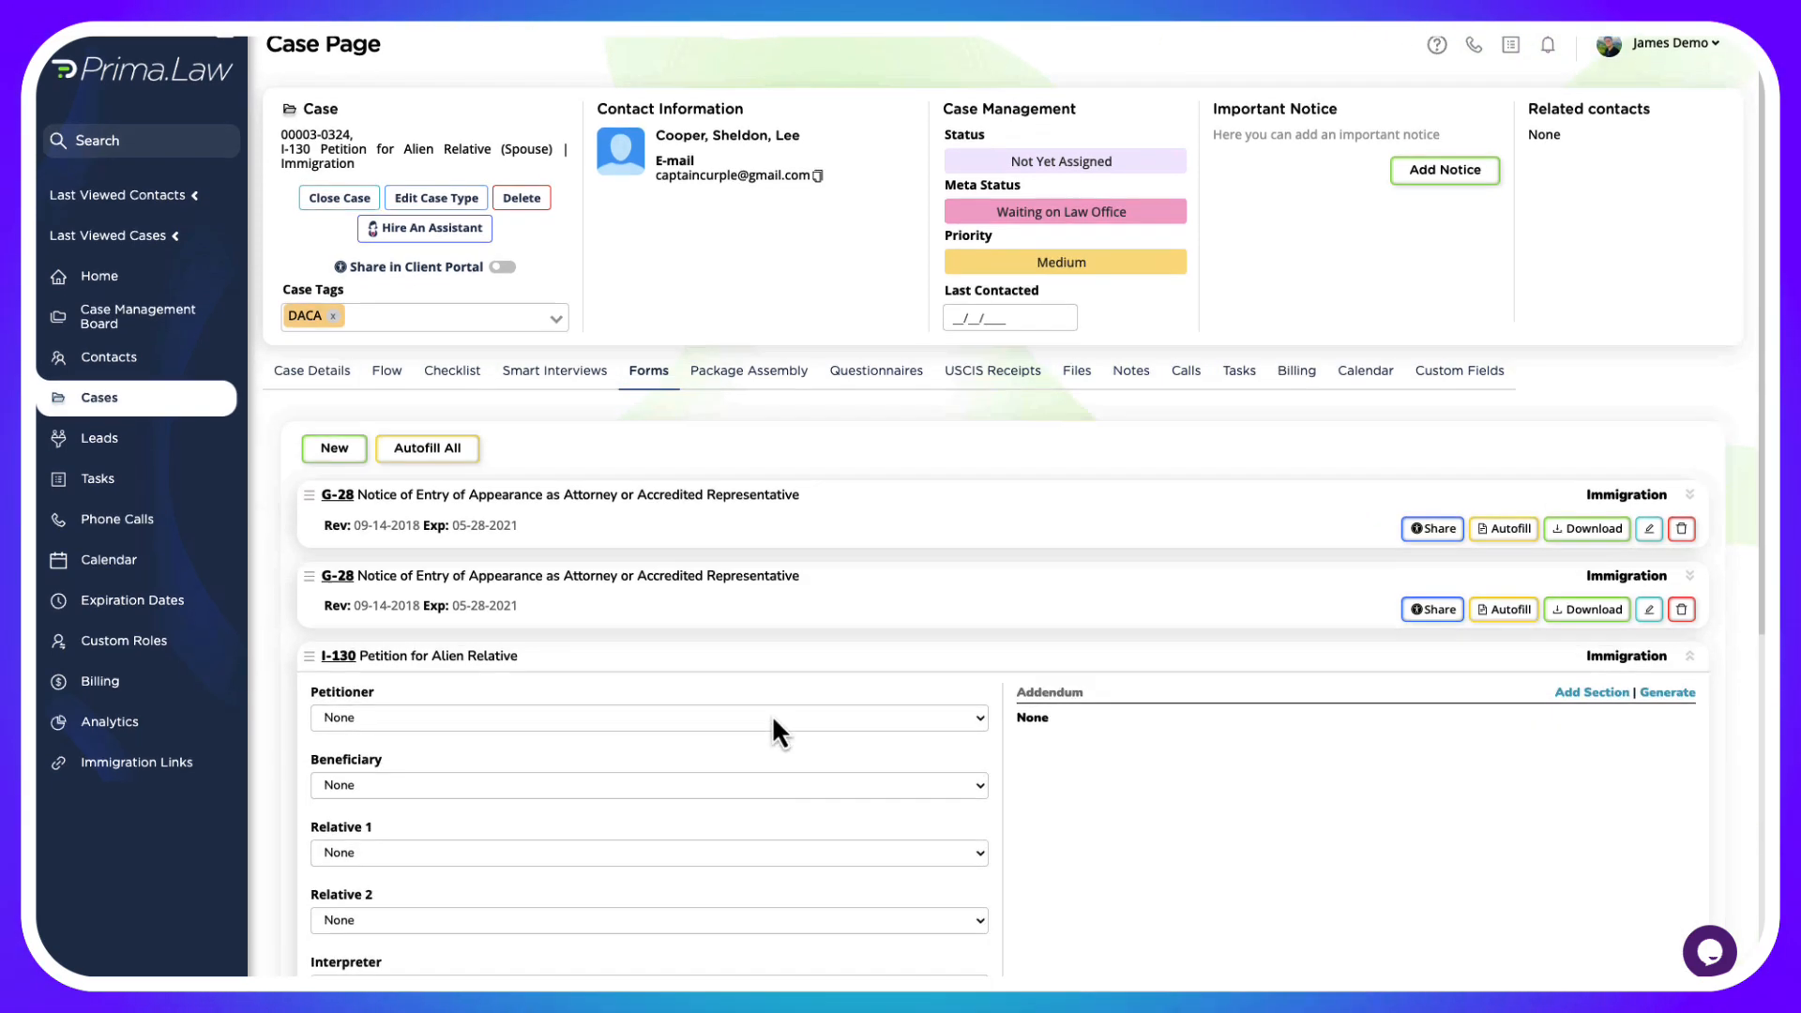
{"action": "left_click", "coordinate": [768, 698]}
{"action": "left_click", "coordinate": [723, 718]}
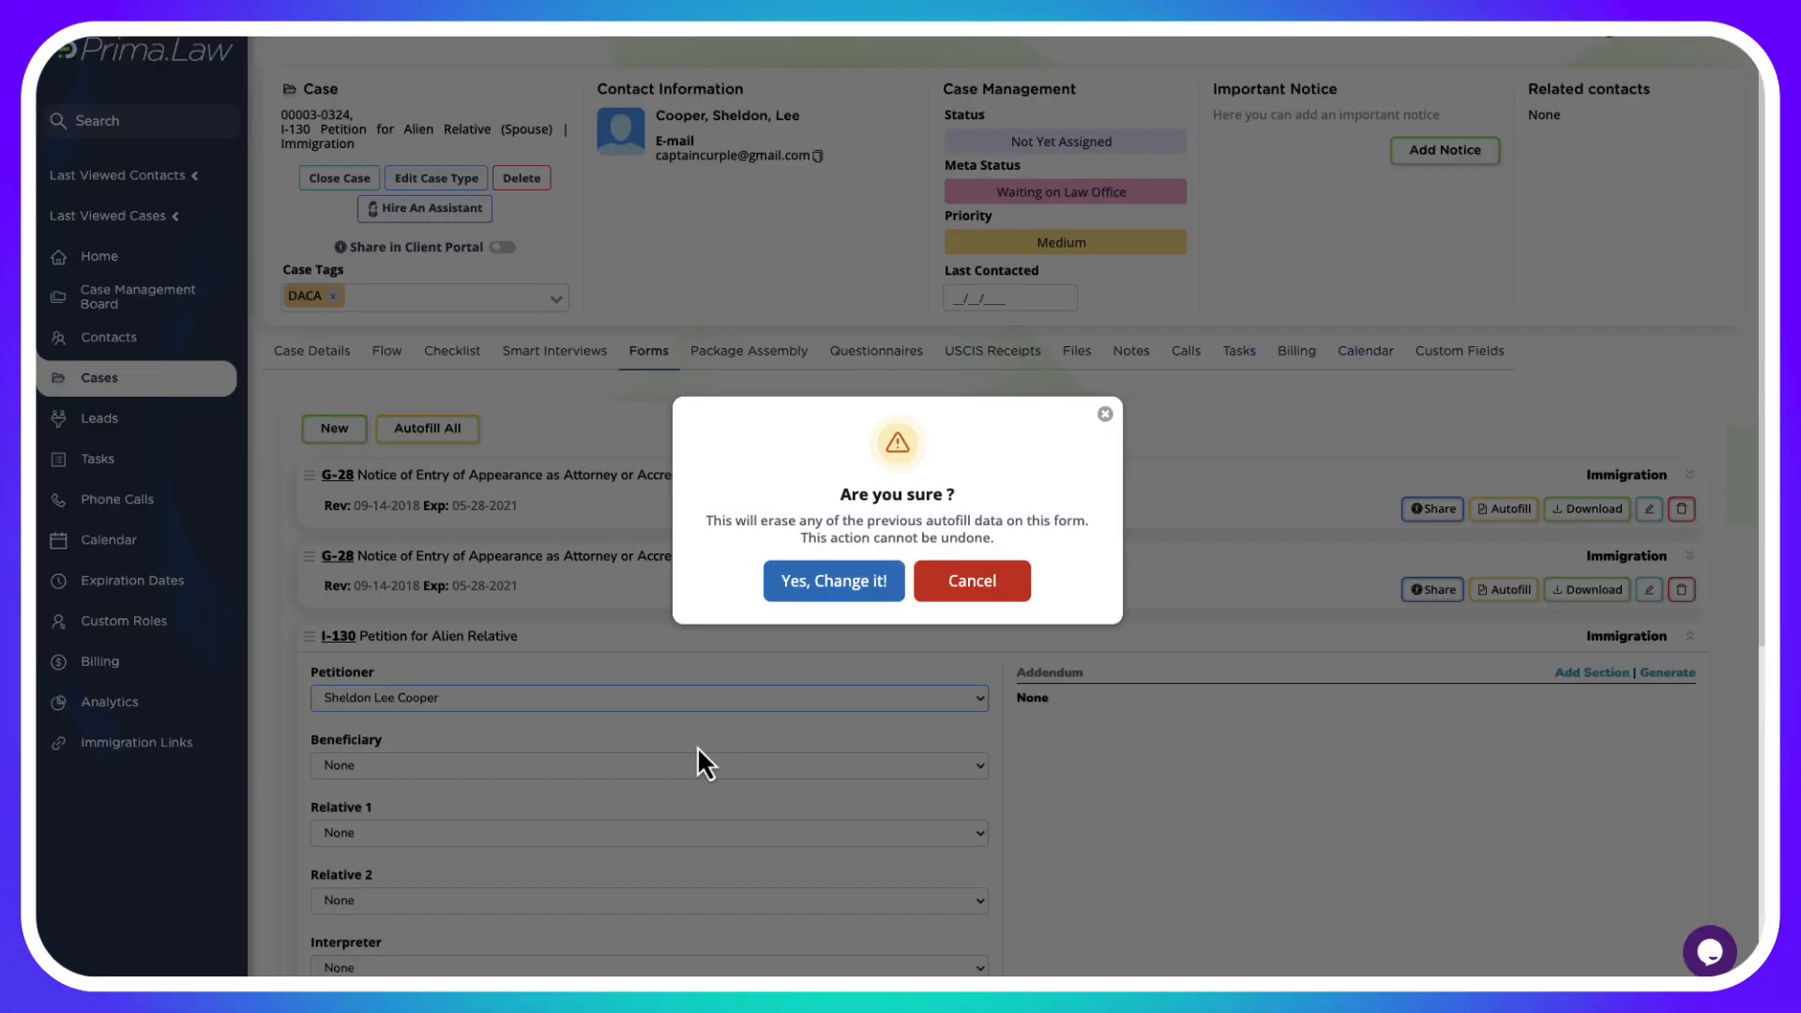
{"action": "left_click", "coordinate": [863, 591]}
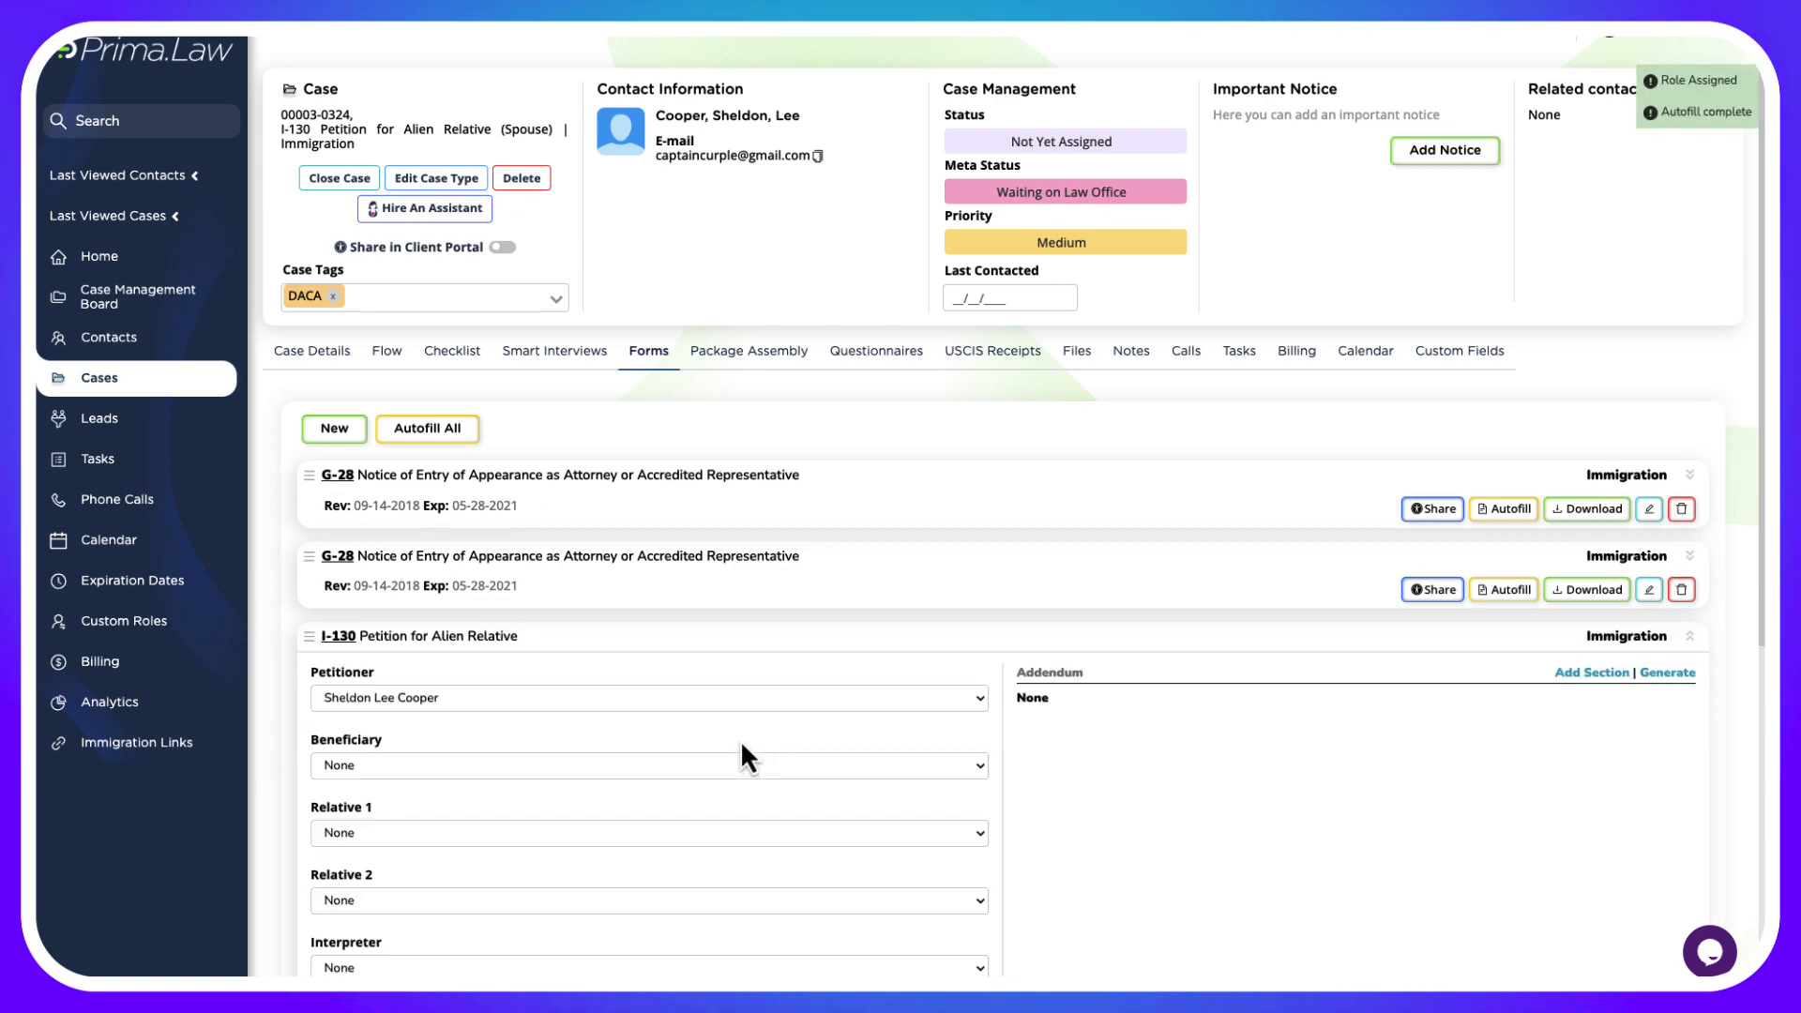
Step: Assign the same contact as Beneficiary on the I-130 form, accepting the autofill overwrite
{"action": "left_click", "coordinate": [740, 766]}
{"action": "left_click", "coordinate": [723, 785]}
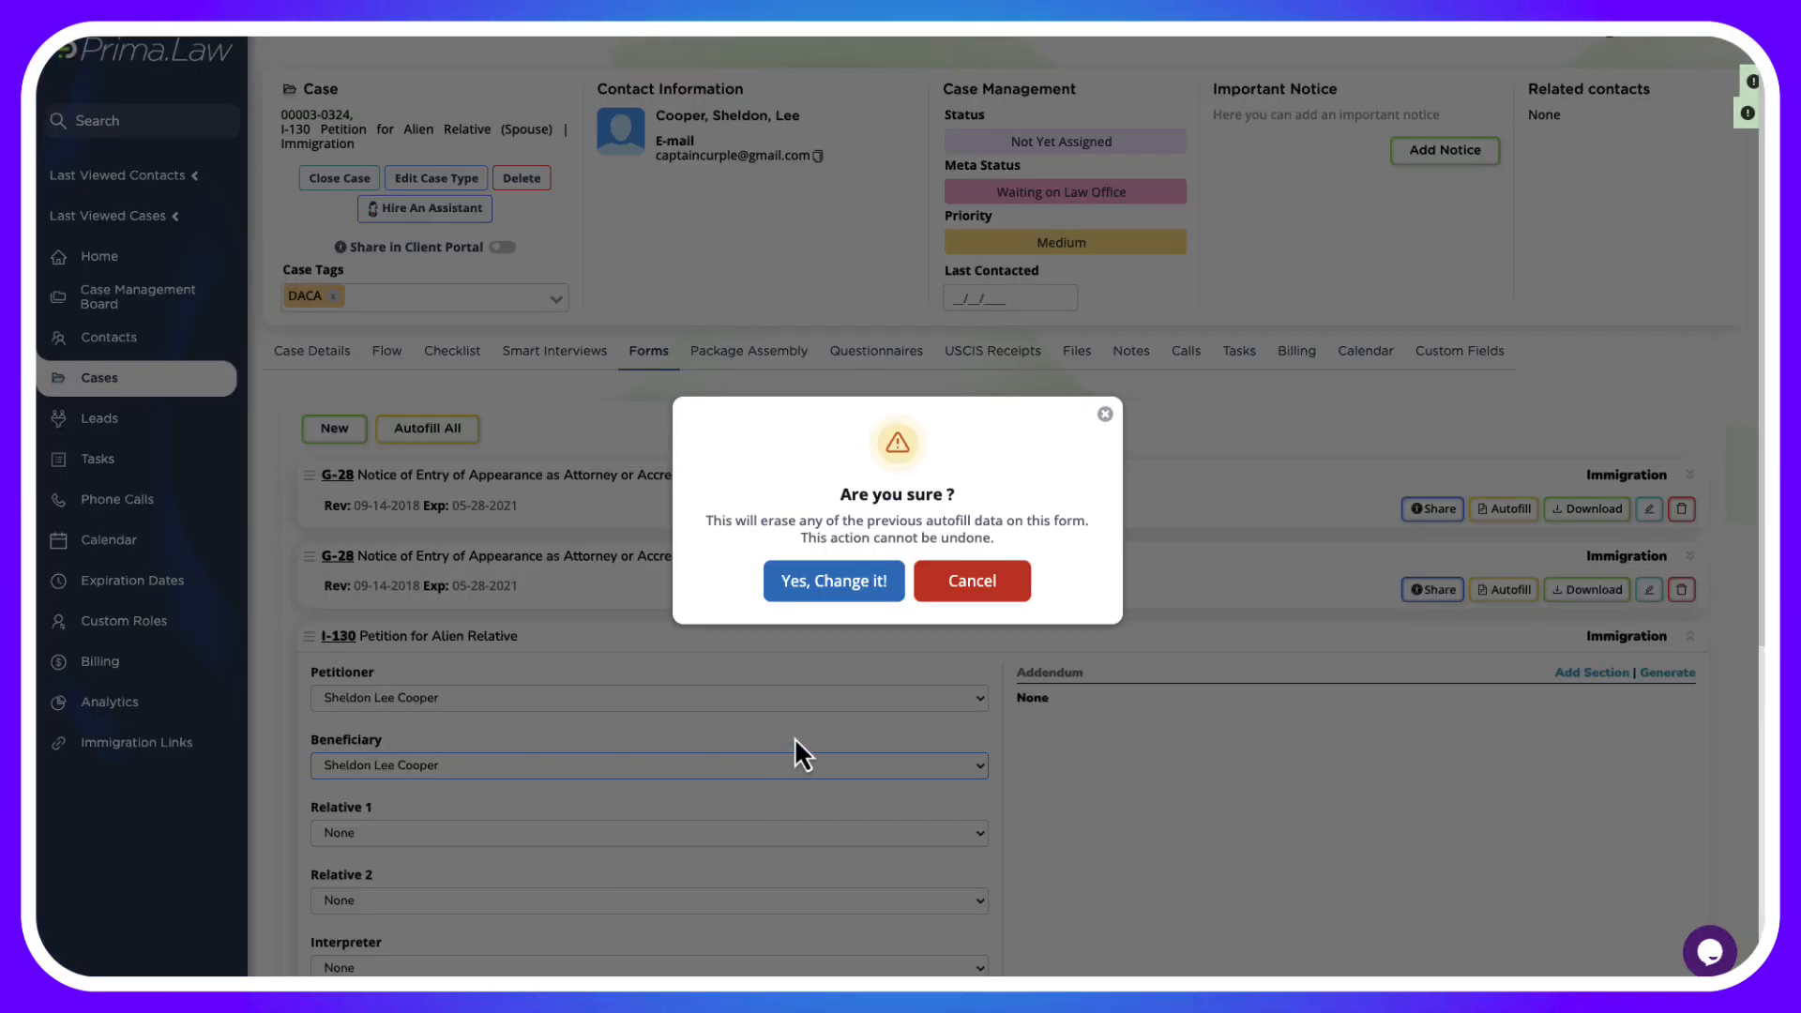
{"action": "left_click", "coordinate": [854, 584]}
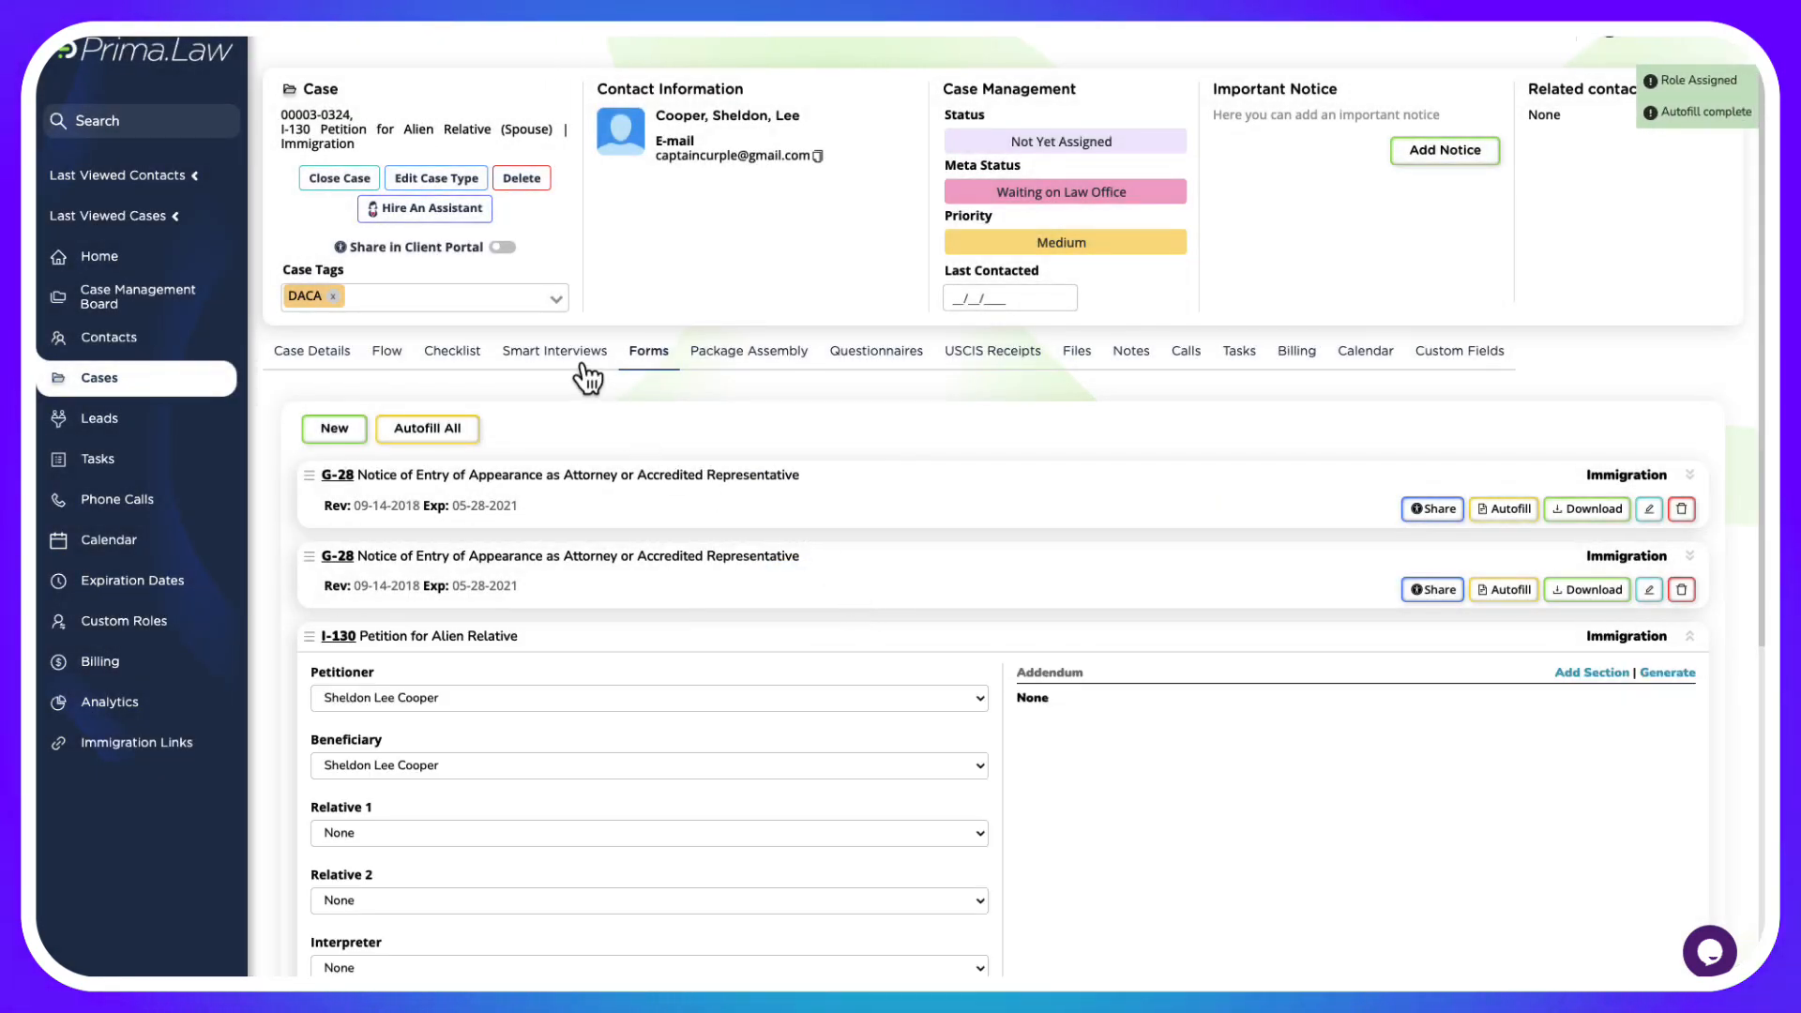
Step: Generate an I-130 smart interview for the case
{"action": "left_click", "coordinate": [561, 354]}
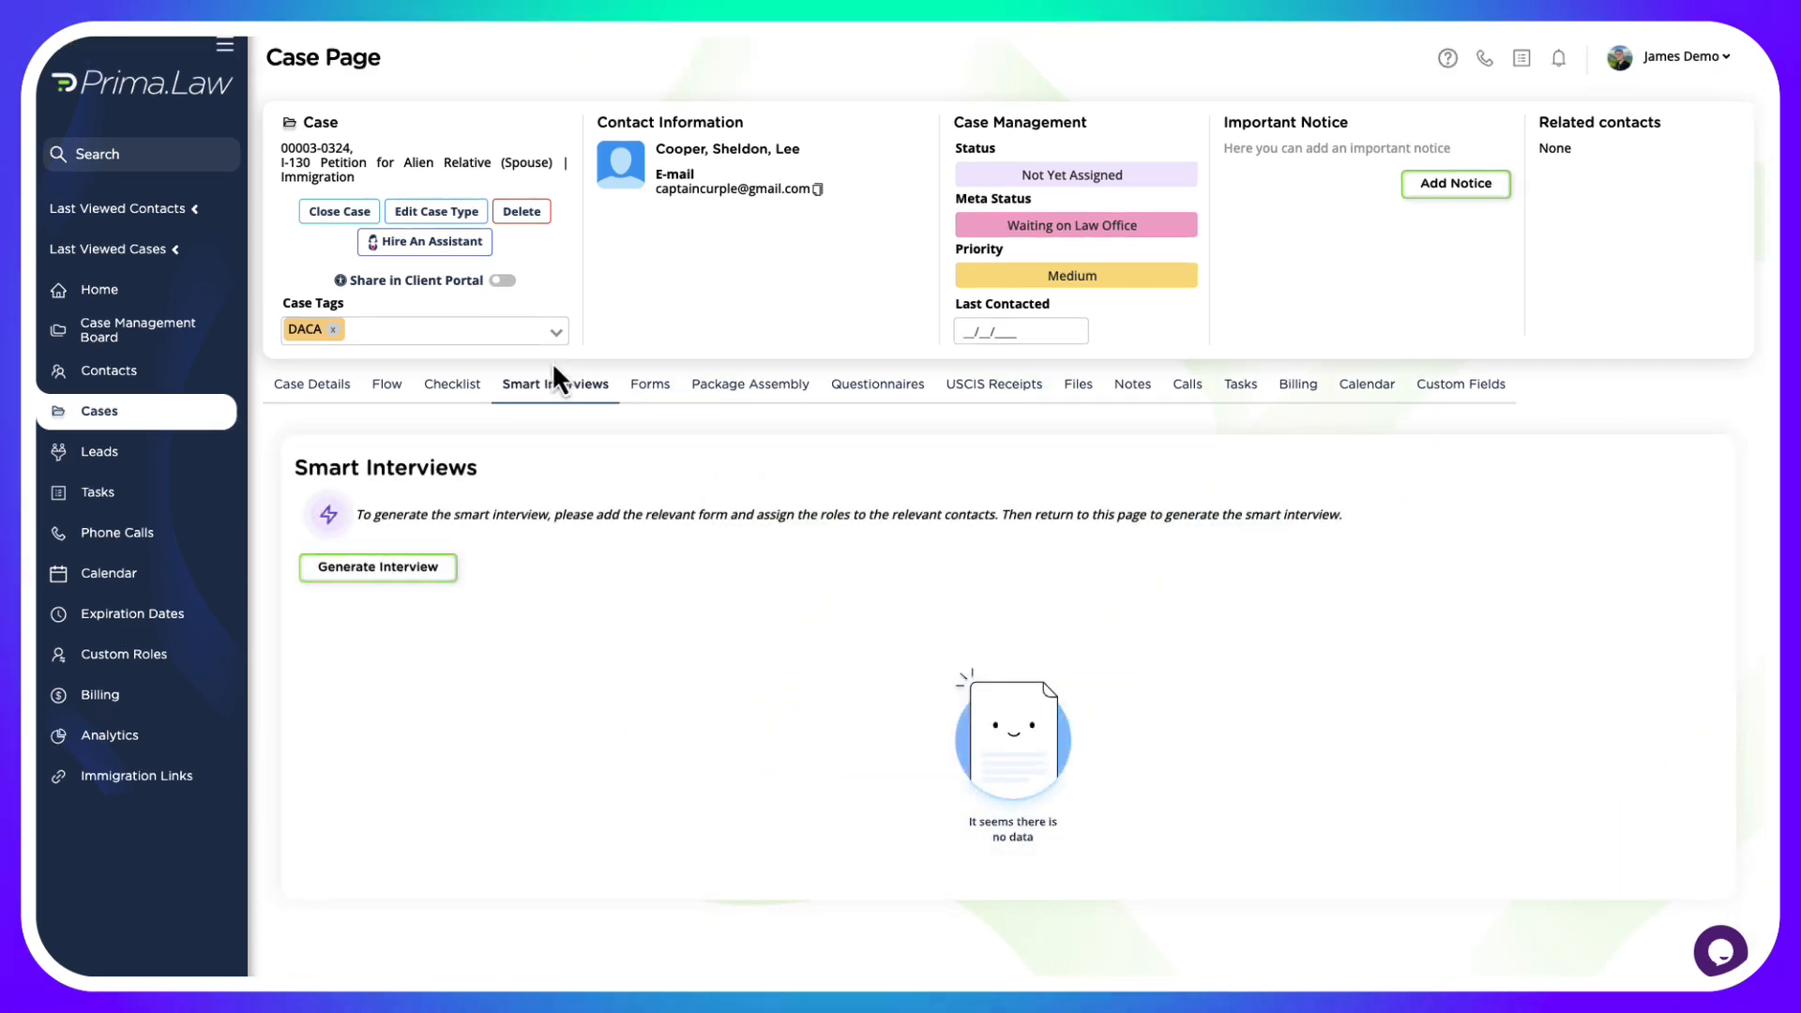
{"action": "left_click", "coordinate": [392, 571]}
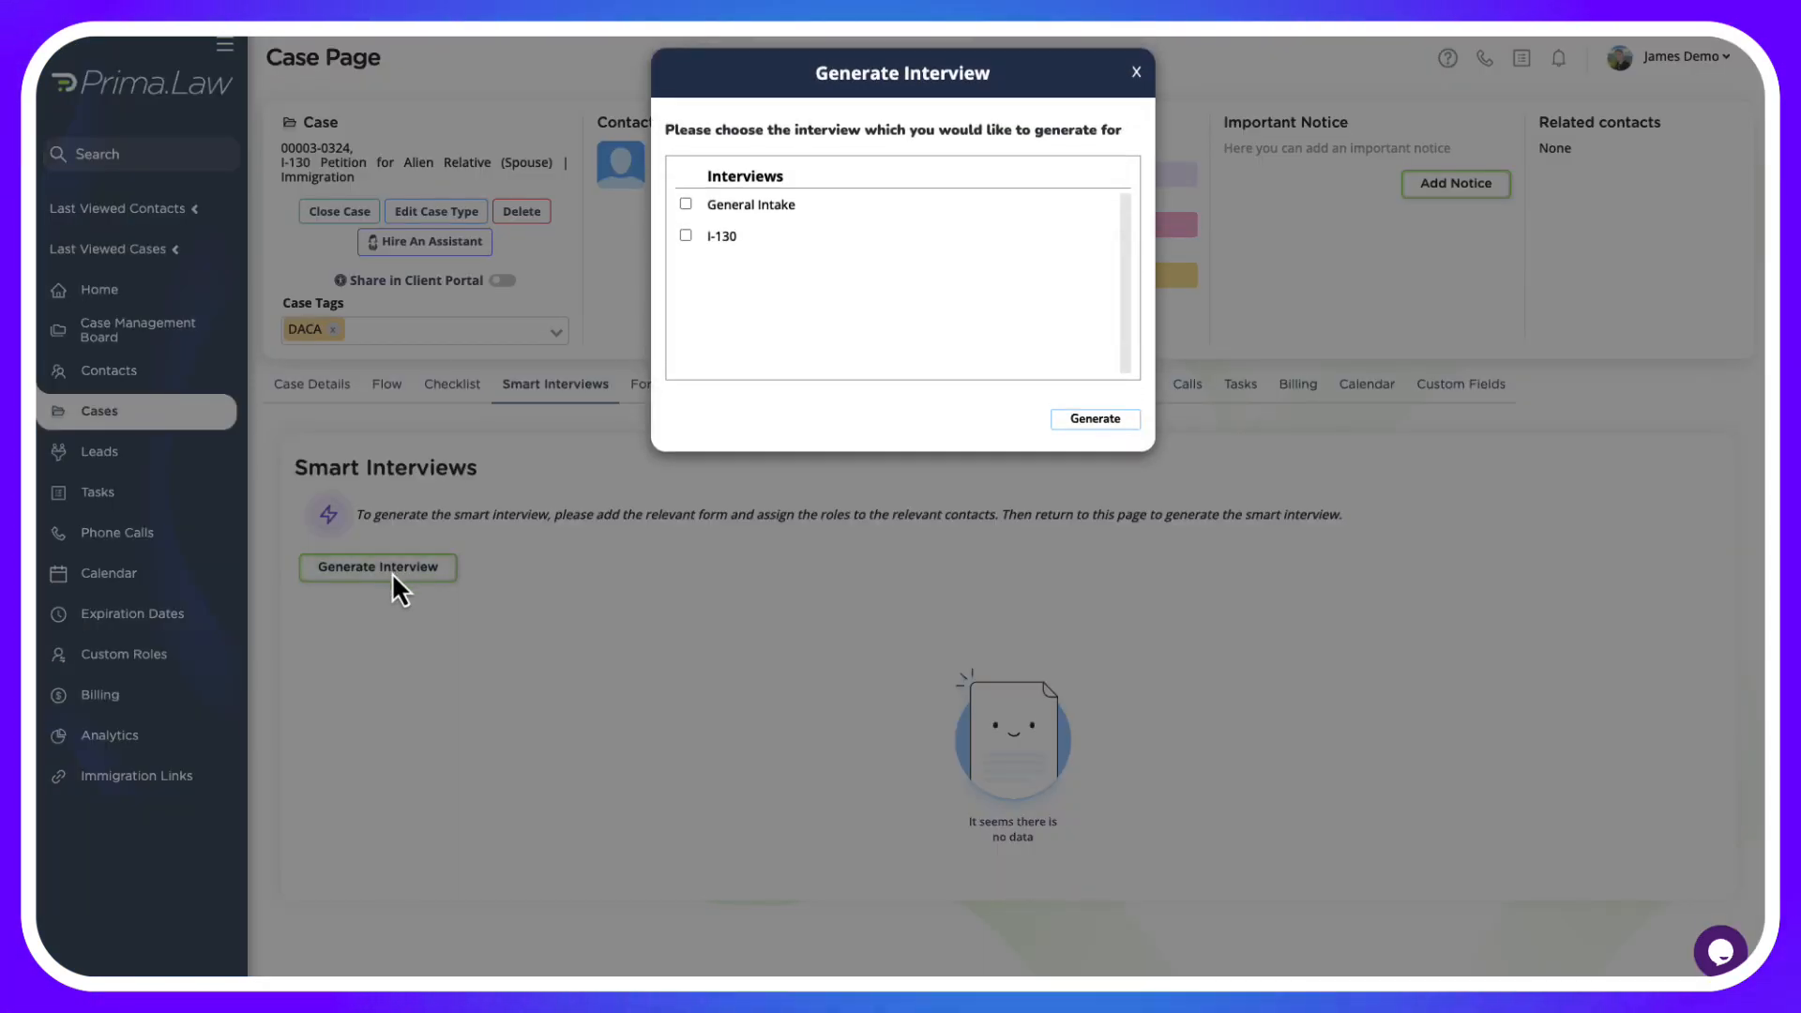
{"action": "left_click", "coordinate": [685, 236]}
{"action": "left_click", "coordinate": [1090, 420]}
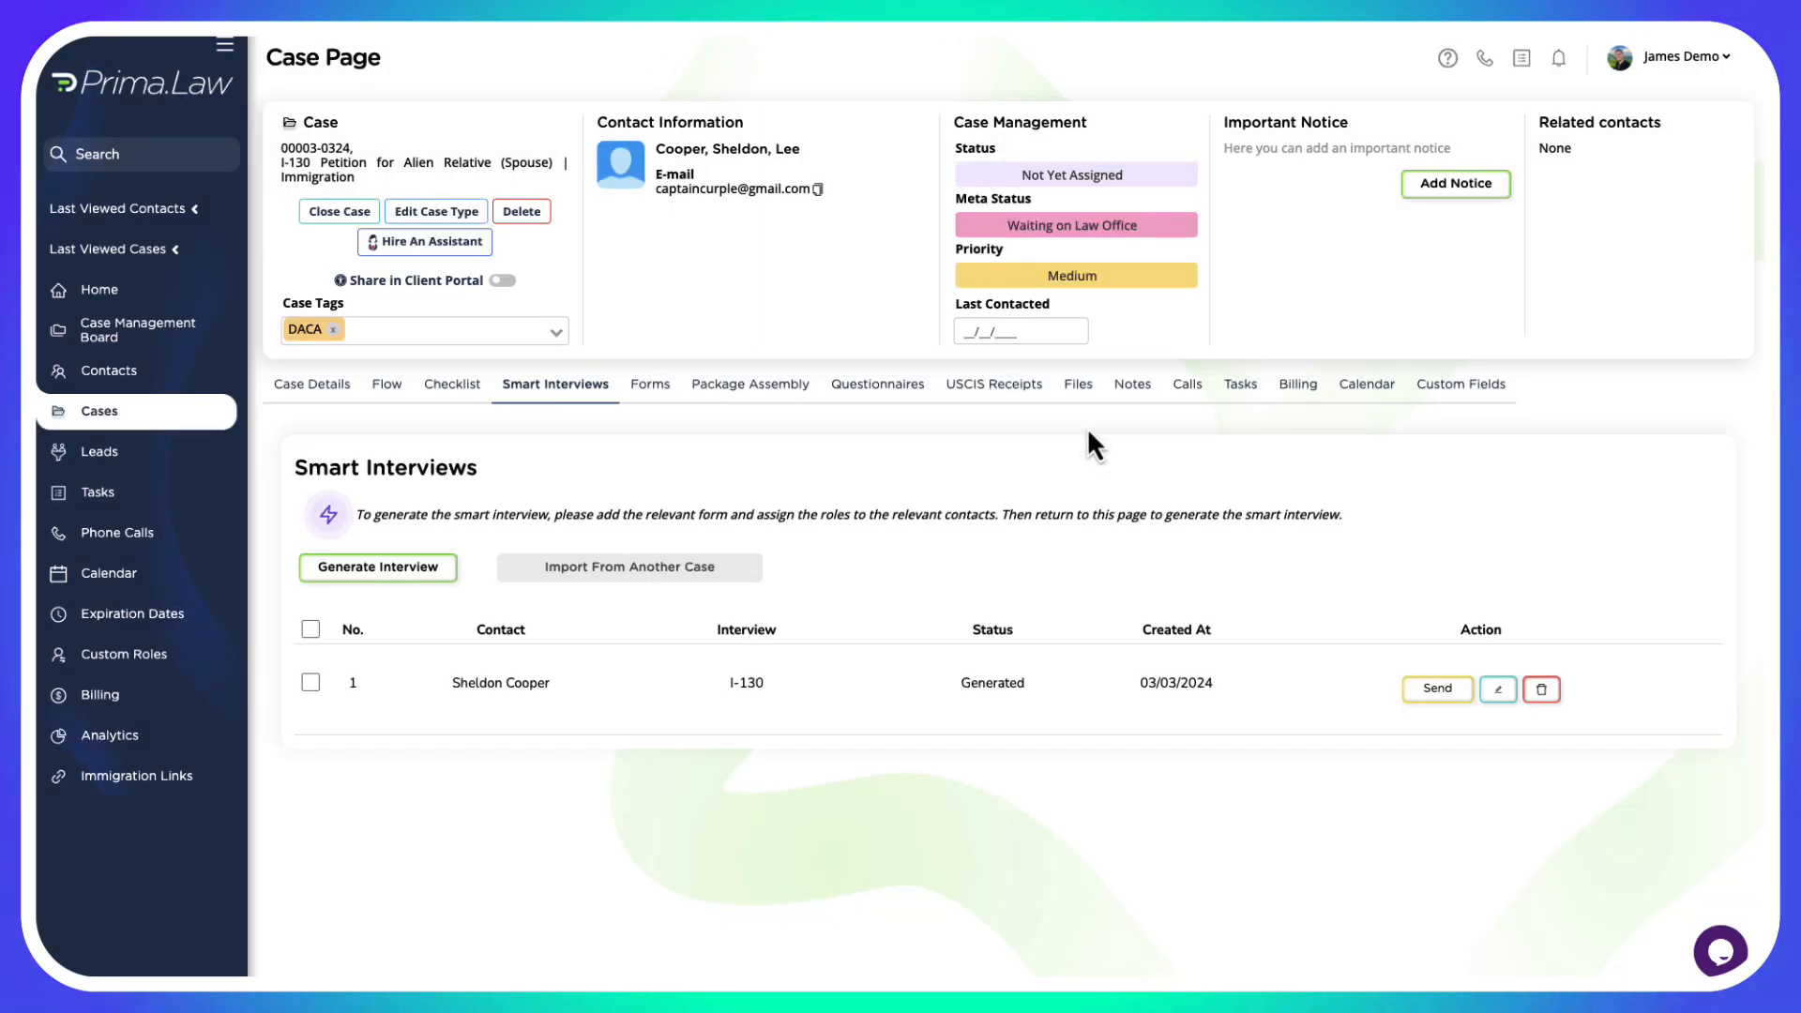